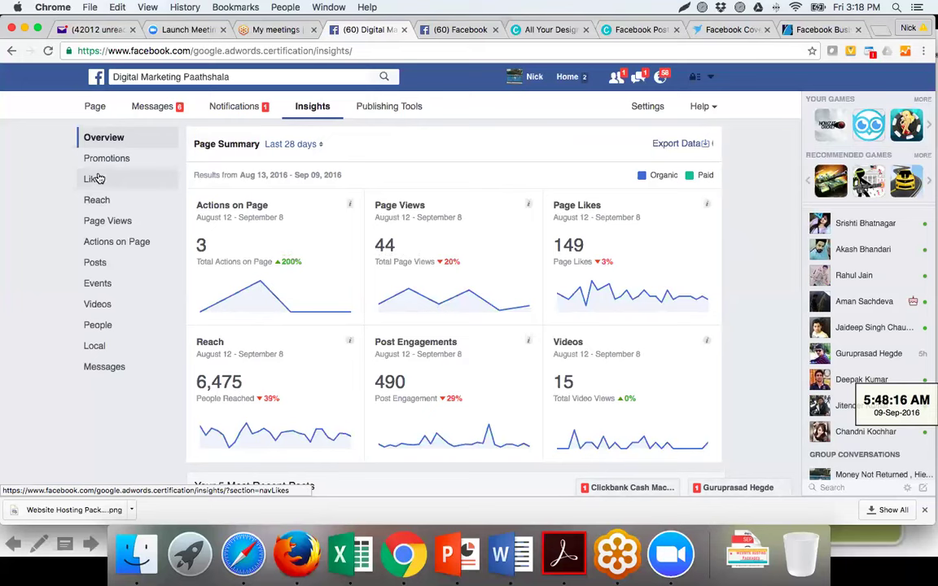
- Open the page's Likes insights and set the start date of the reporting range to 9/1/2014
click(96, 180)
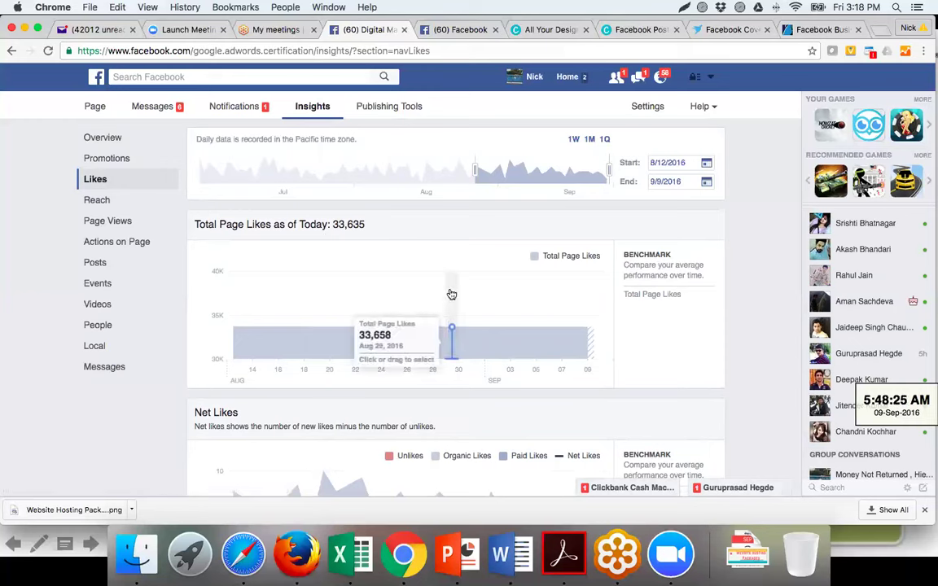
click(707, 164)
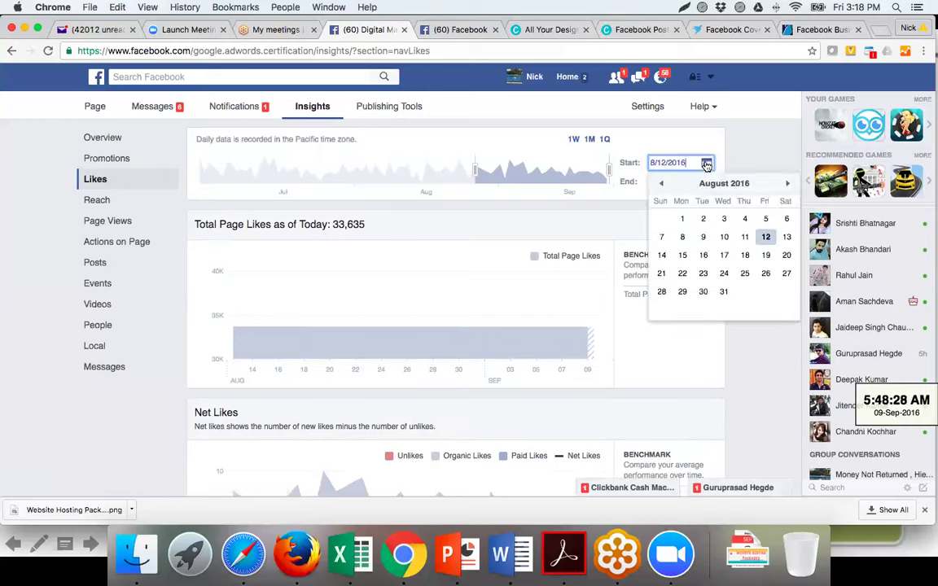
double_click(662, 187)
triple_click(662, 186)
double_click(662, 187)
double_click(662, 187)
double_click(662, 186)
triple_click(662, 187)
double_click(662, 187)
triple_click(662, 186)
triple_click(662, 186)
triple_click(662, 186)
triple_click(662, 187)
click(662, 187)
click(662, 187)
click(662, 187)
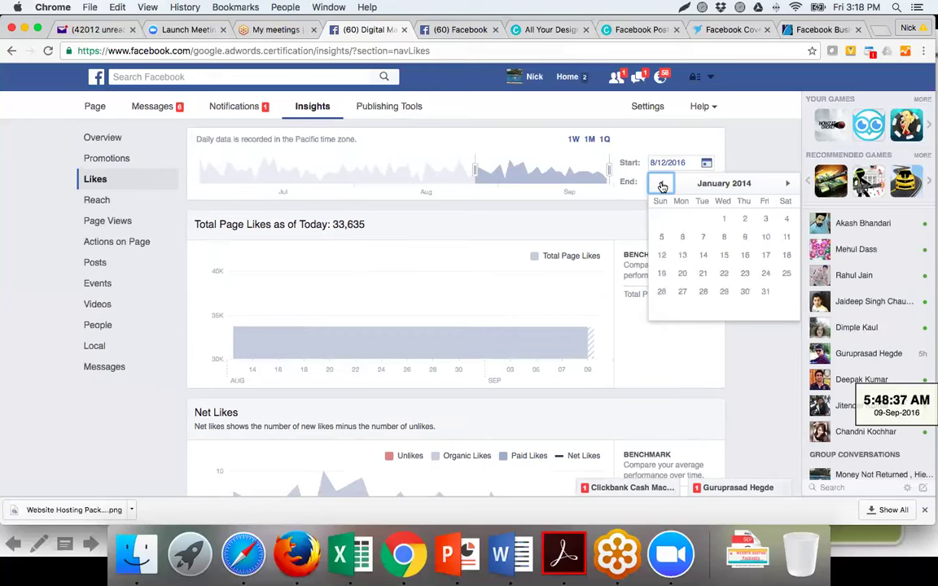
click(786, 187)
triple_click(786, 186)
triple_click(786, 186)
click(785, 187)
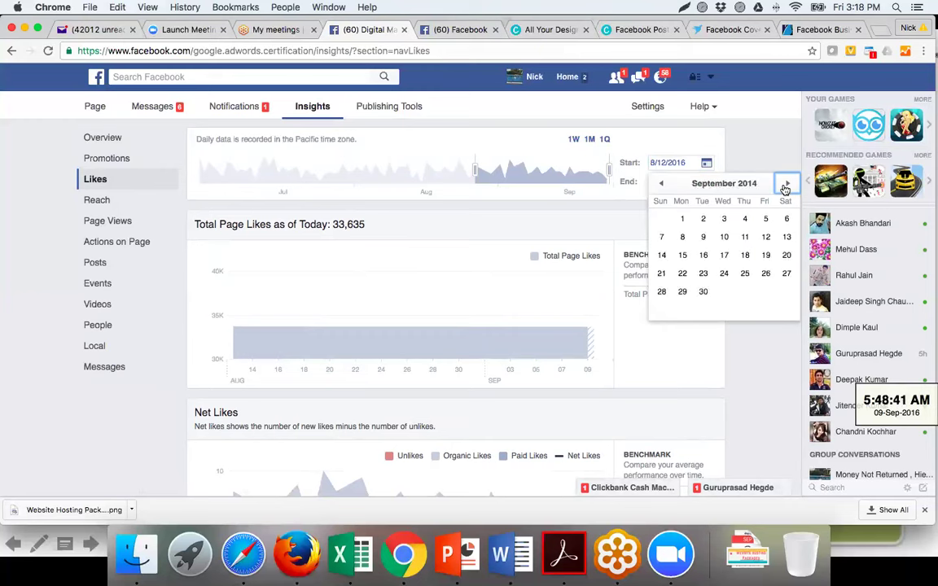
click(682, 218)
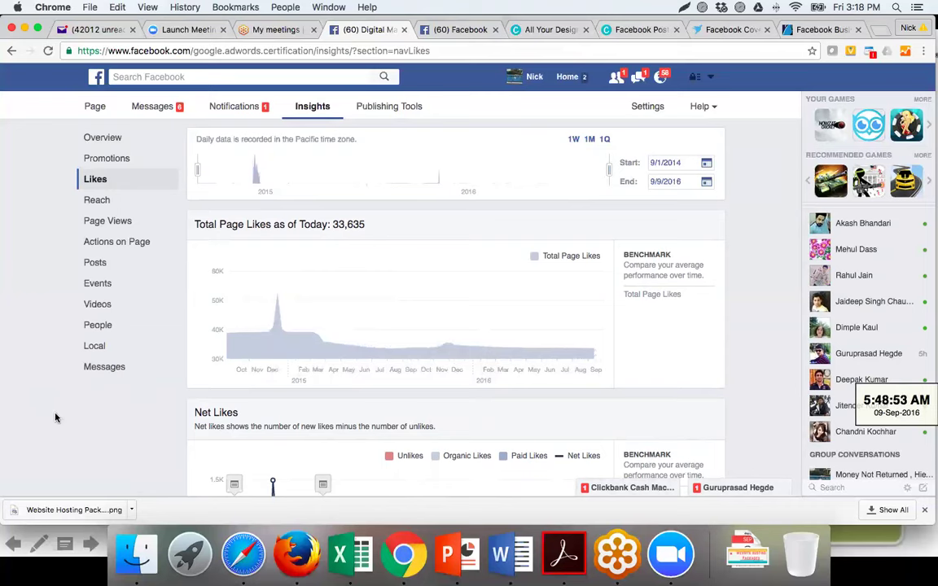
- Compare the Unlikes, Organic Likes and Paid Likes benchmarks one after another in the Net Likes chart
scroll(56, 415, down, 2)
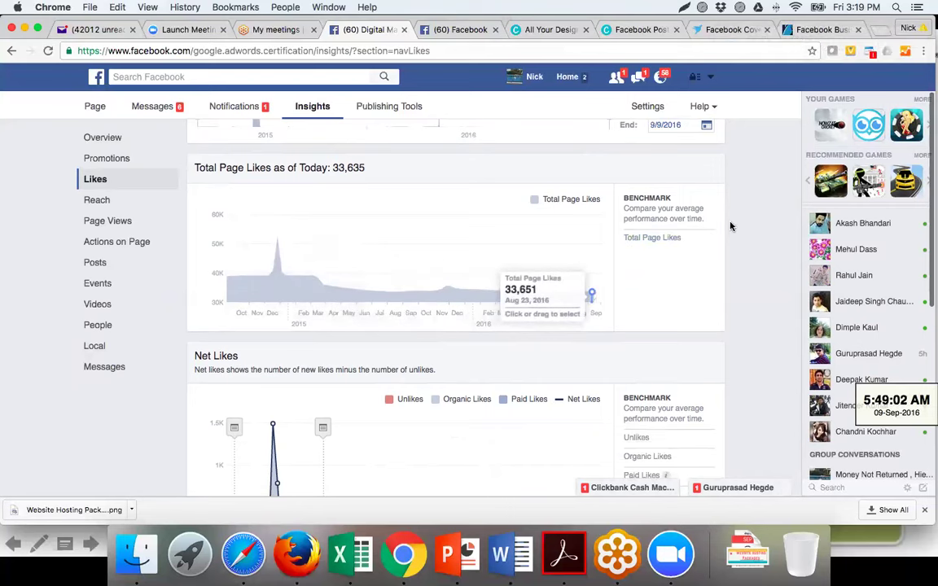
scroll(742, 223, down, 5)
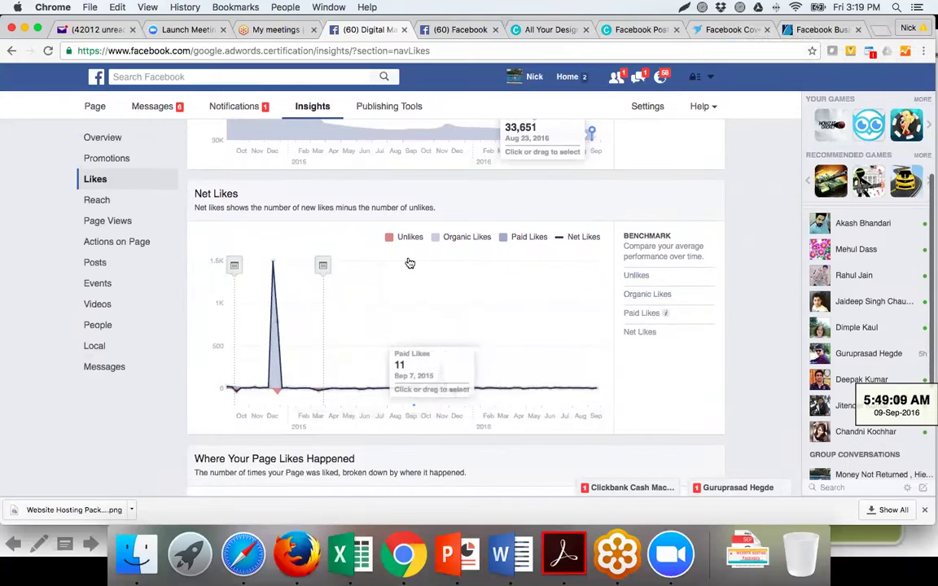
click(643, 275)
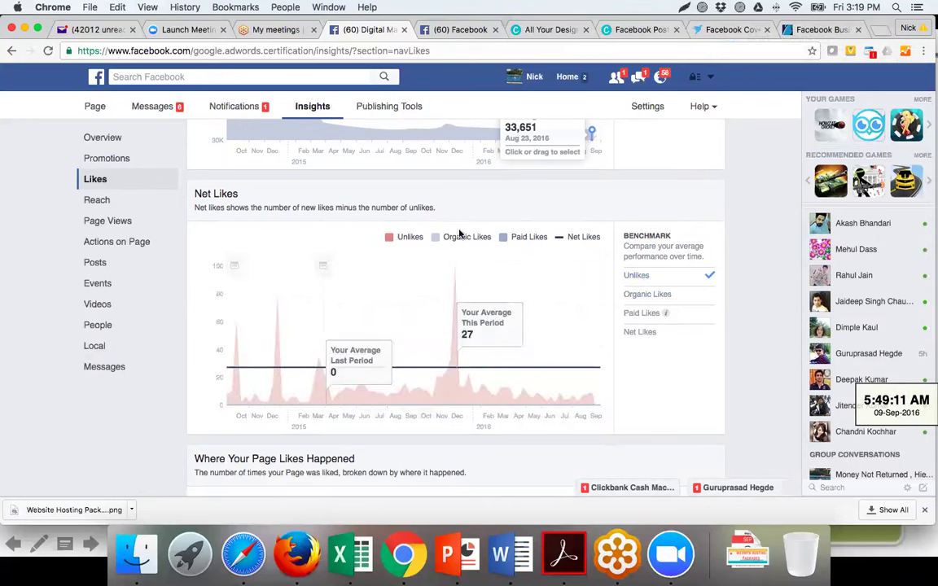
click(649, 300)
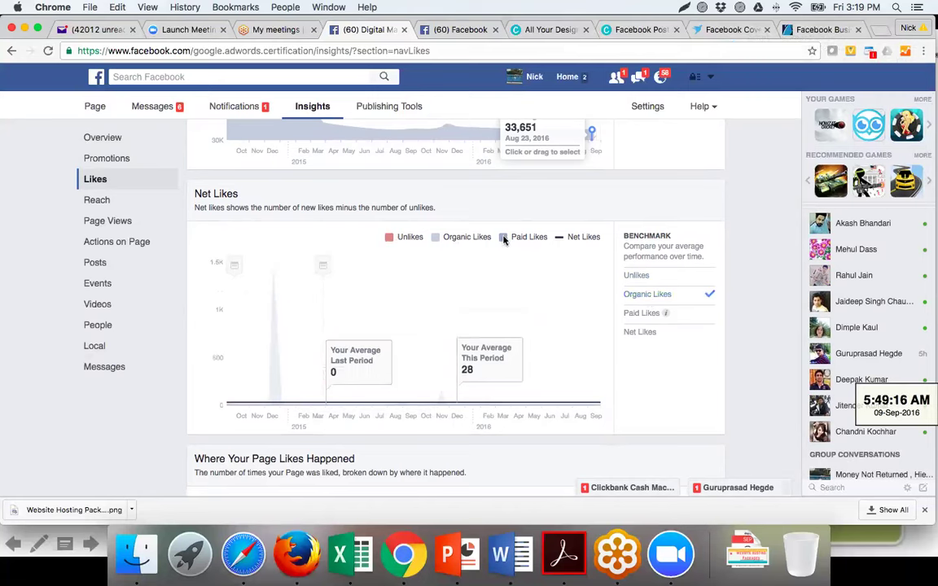
click(642, 312)
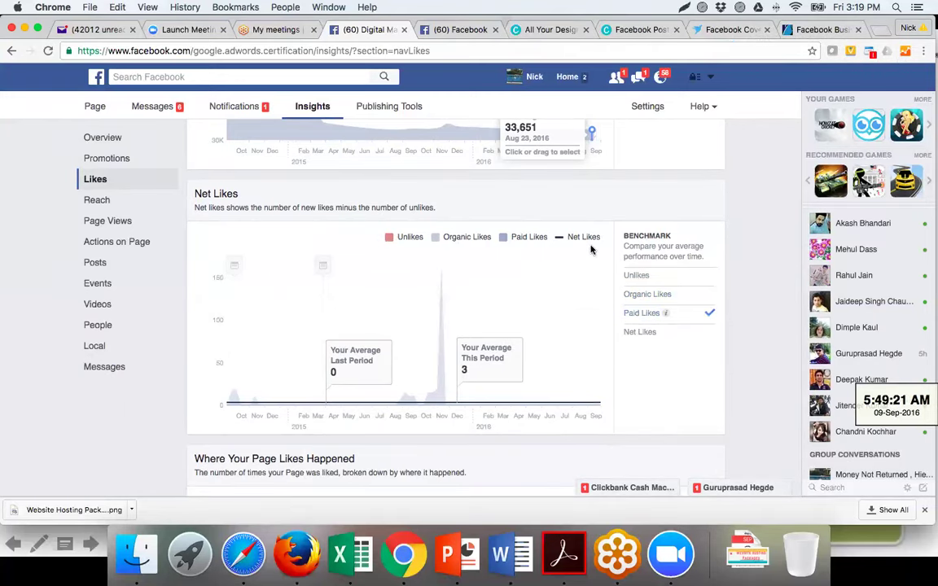
- Examine the chart showing where the page likes happened, and return to the start of the Likes insights
scroll(509, 303, down, 5)
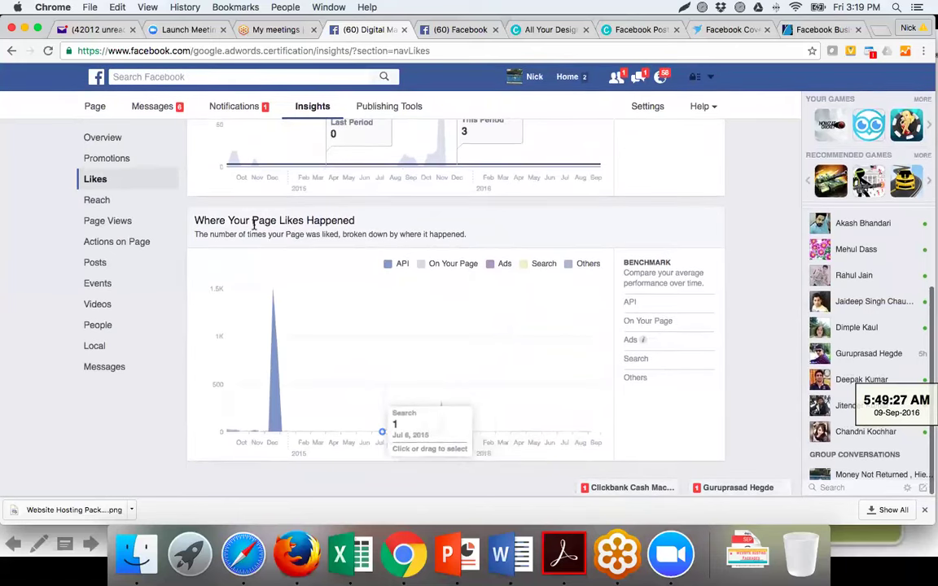
scroll(253, 224, up, 8)
scroll(253, 224, up, 2)
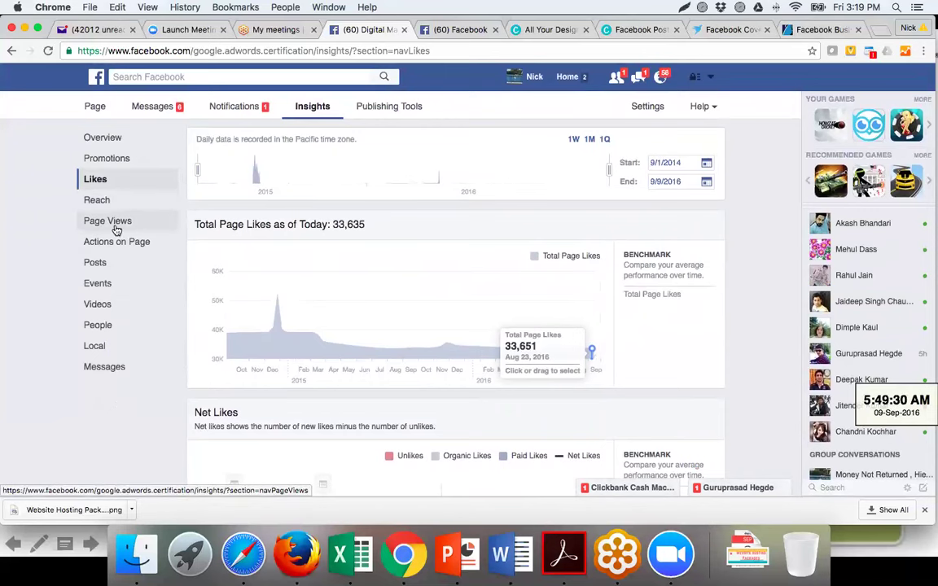
- Open the page's Publishing Tools and review the reach and clicks/actions of the published posts
click(416, 107)
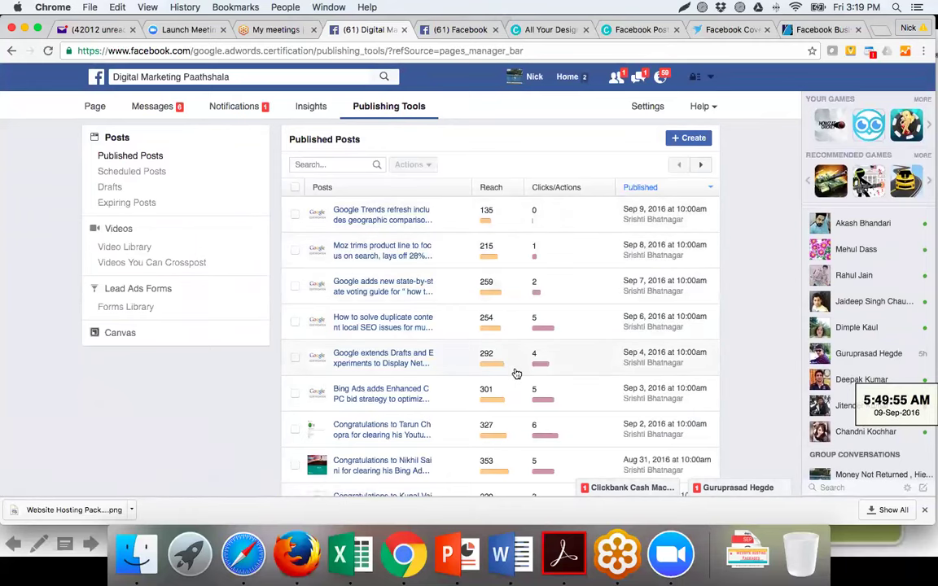
scroll(219, 413, down, 3)
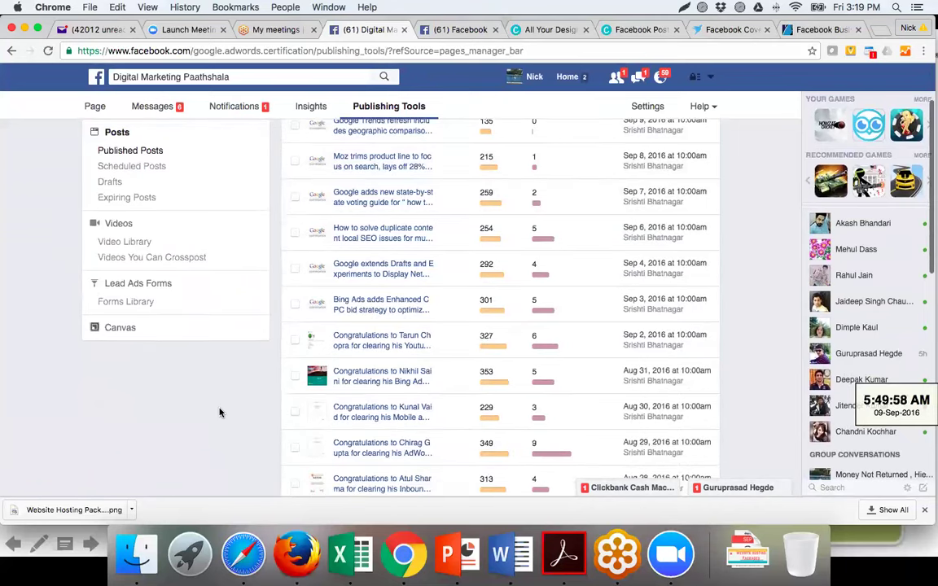
scroll(220, 413, down, 2)
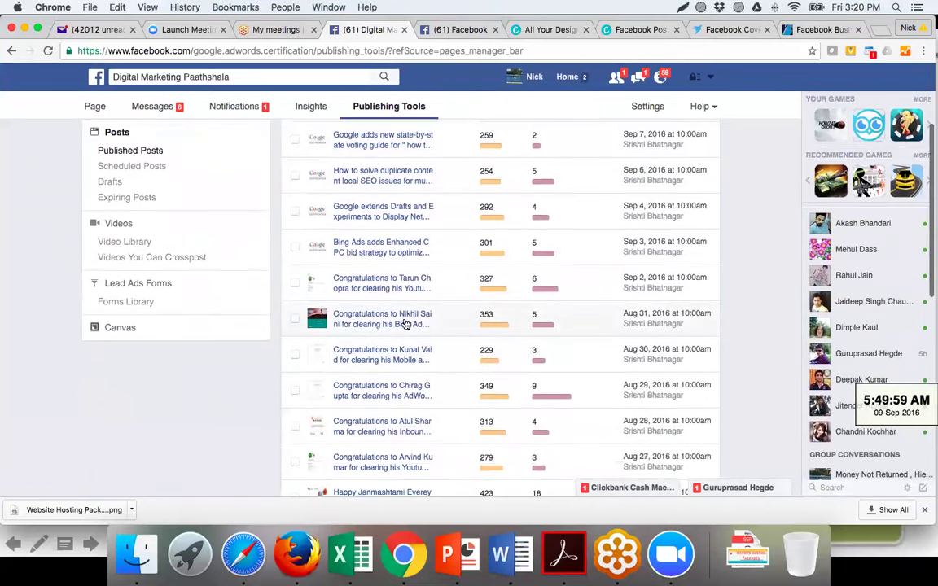
scroll(430, 298, up, 5)
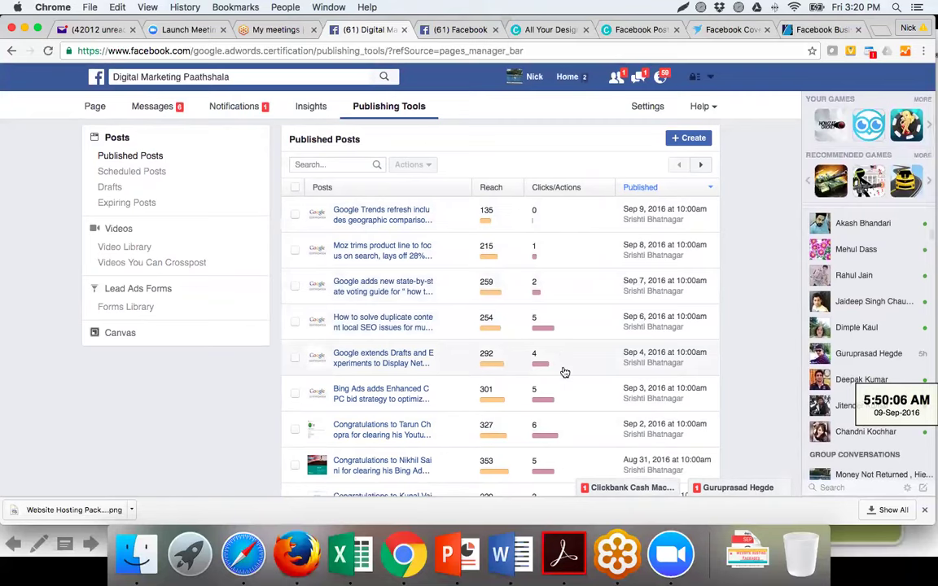
scroll(566, 372, down, 2)
scroll(565, 372, down, 4)
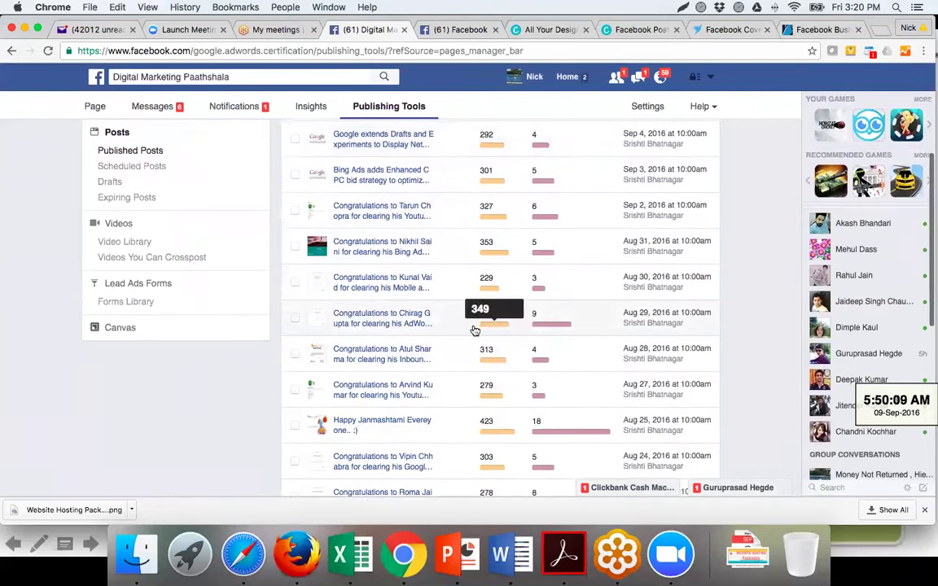
mouse_move(490, 327)
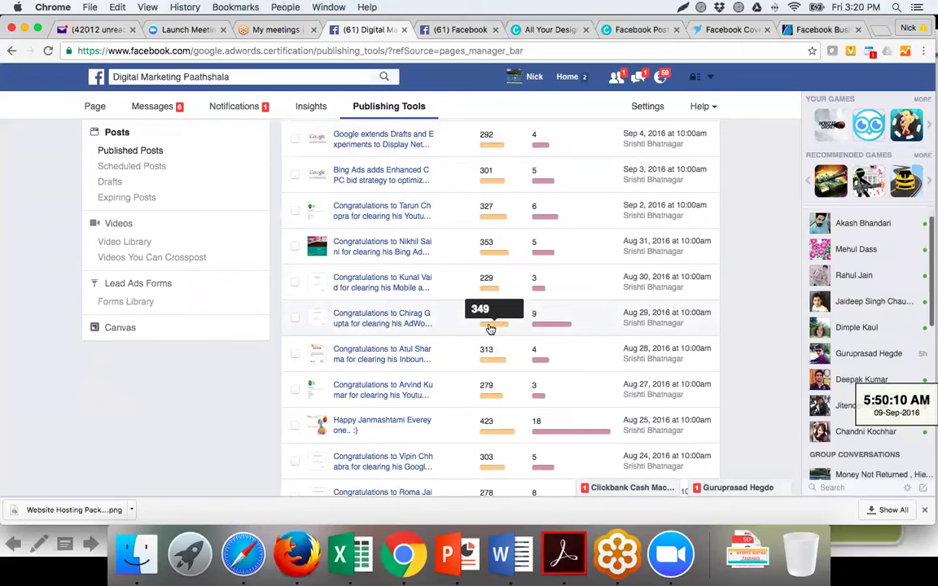
mouse_move(538, 330)
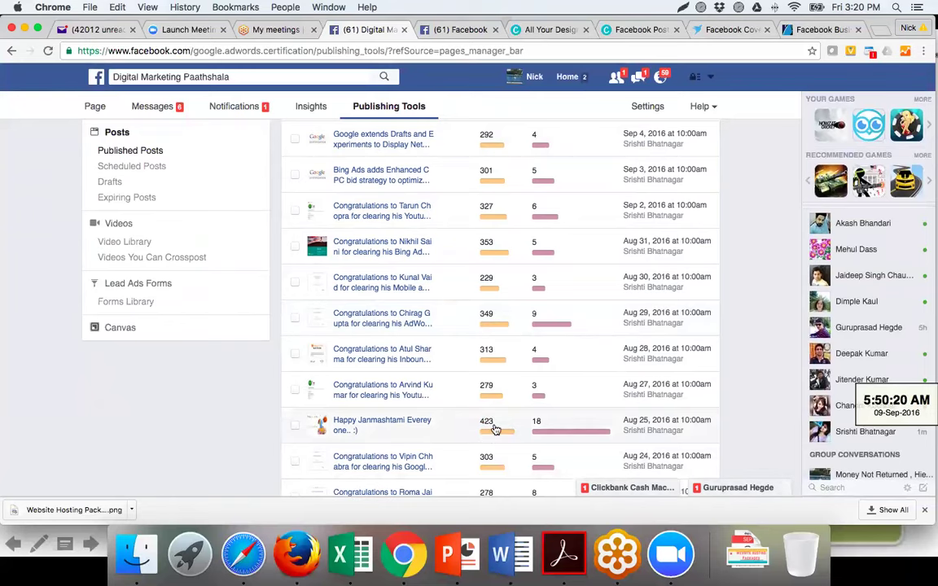
scroll(451, 423, down, 5)
scroll(450, 424, down, 6)
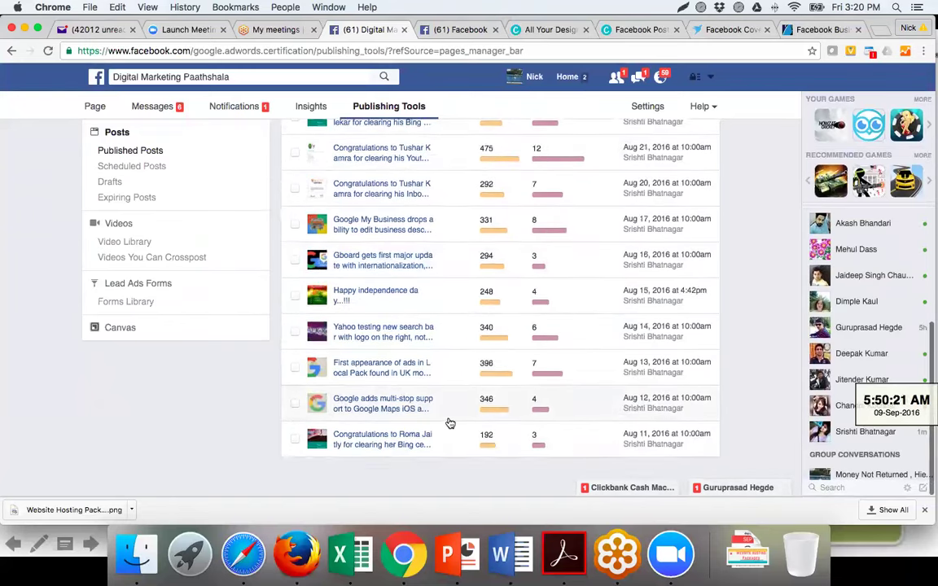
scroll(451, 424, up, 12)
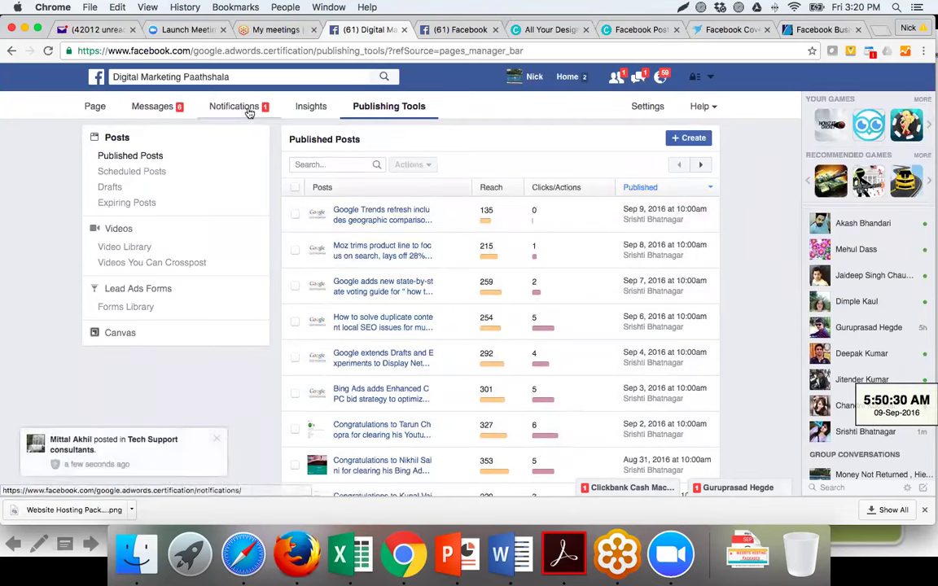
- Open the page's Reach insights and examine the charts for post reach, reactions, and hides, spam reports and unlikes
click(310, 108)
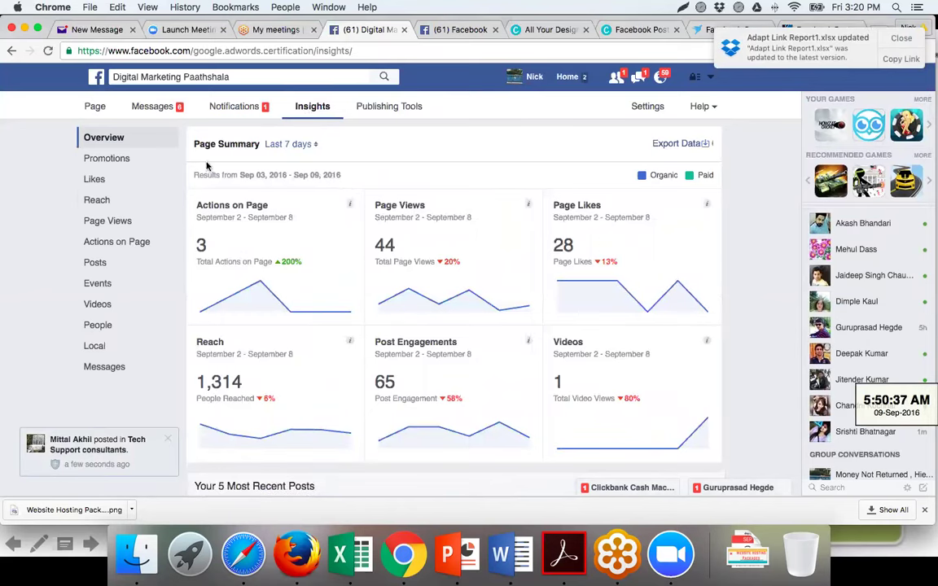
click(104, 204)
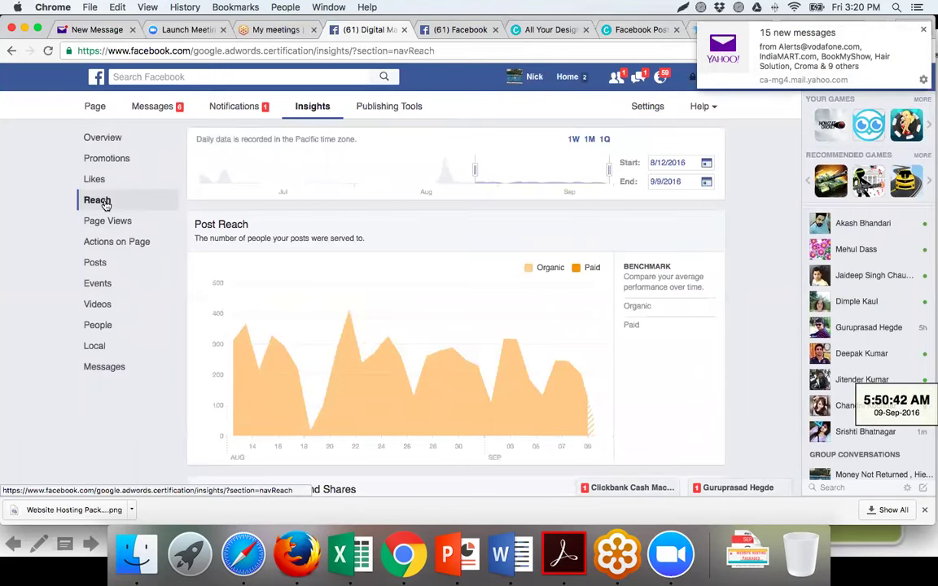
scroll(445, 248, down, 12)
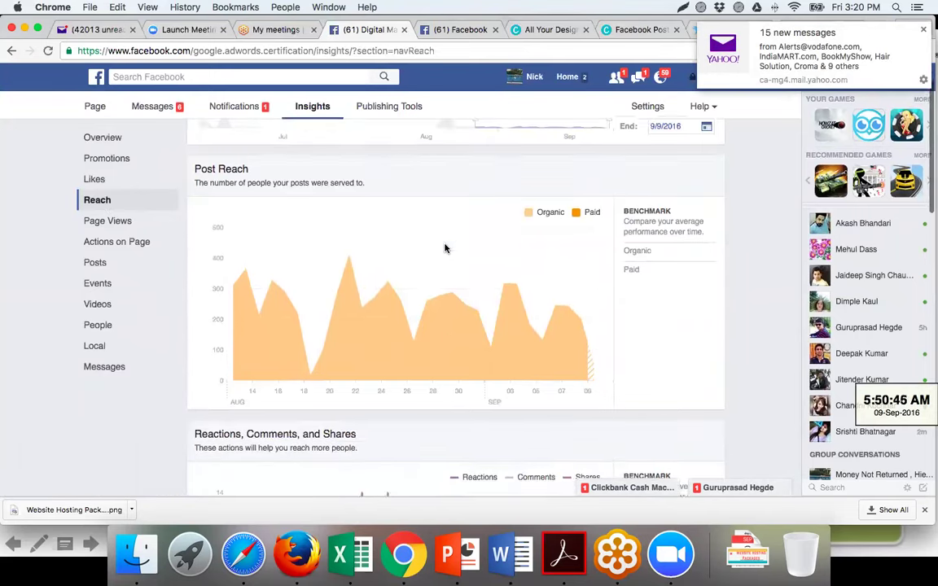
scroll(445, 248, down, 10)
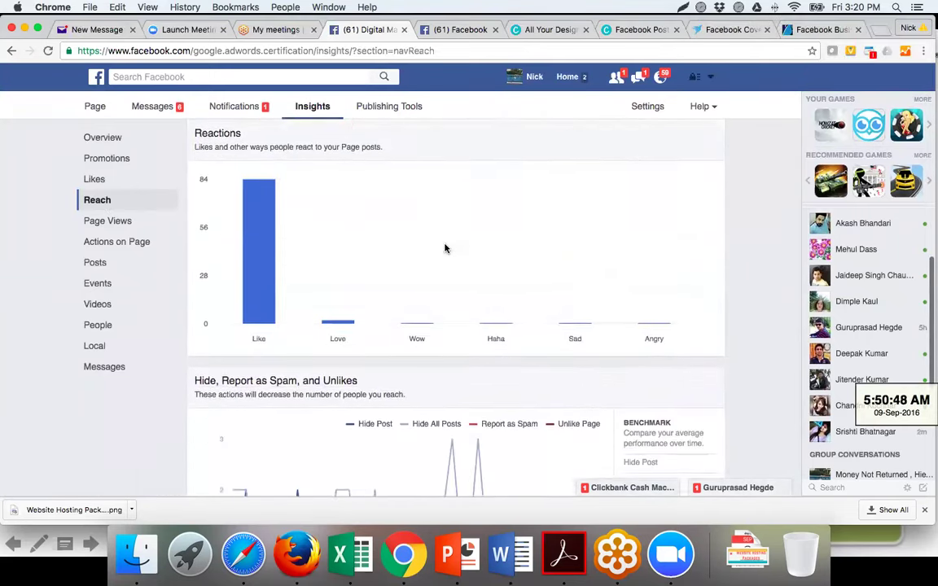
scroll(445, 249, up, 20)
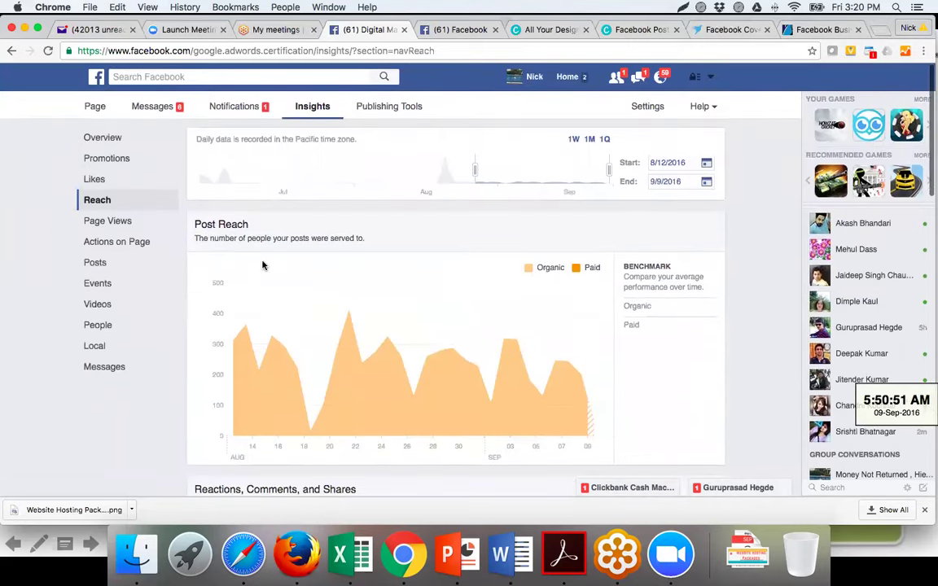
- Review the fans' gender, age, country, city and language in the People insights, and open the Actions on Page insights
click(100, 325)
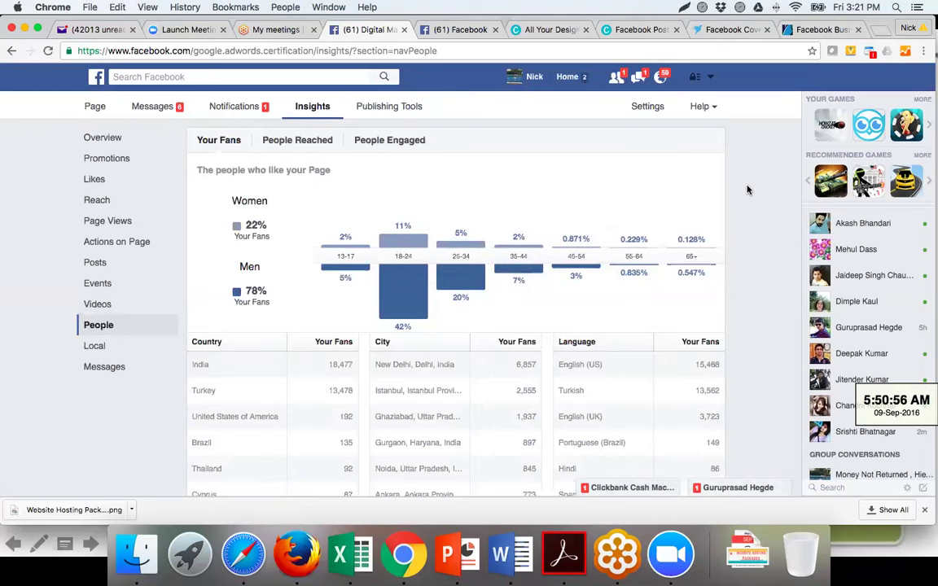
scroll(748, 190, down, 2)
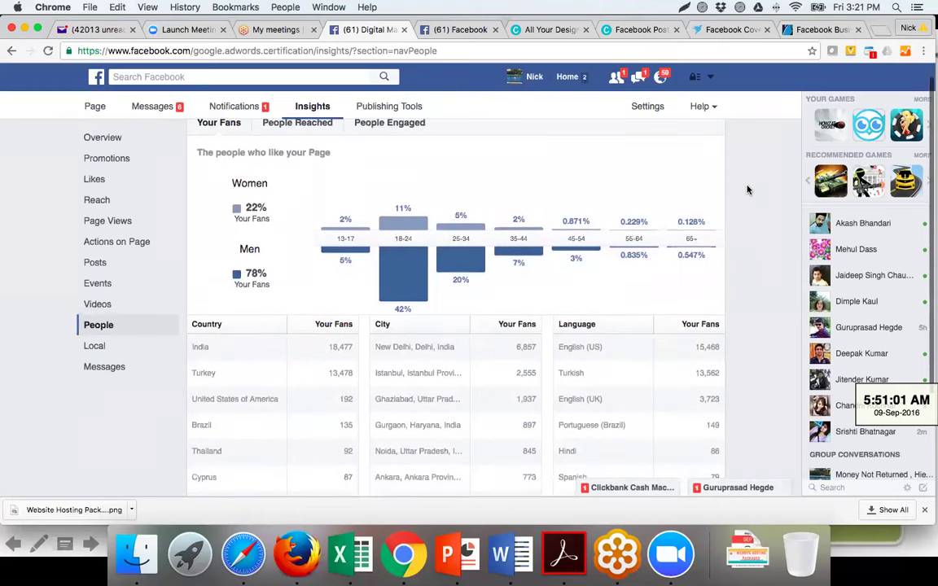
scroll(748, 190, down, 1)
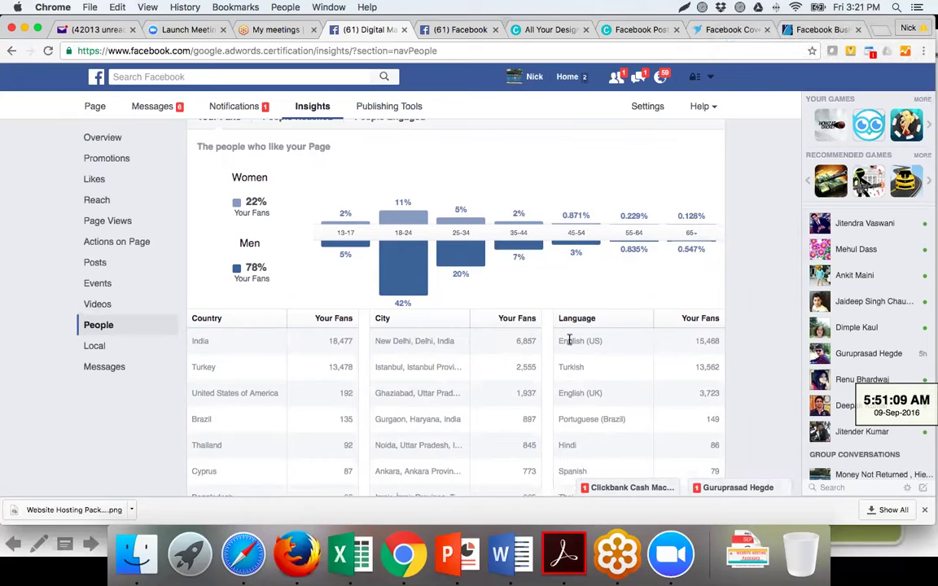
scroll(729, 195, up, 1)
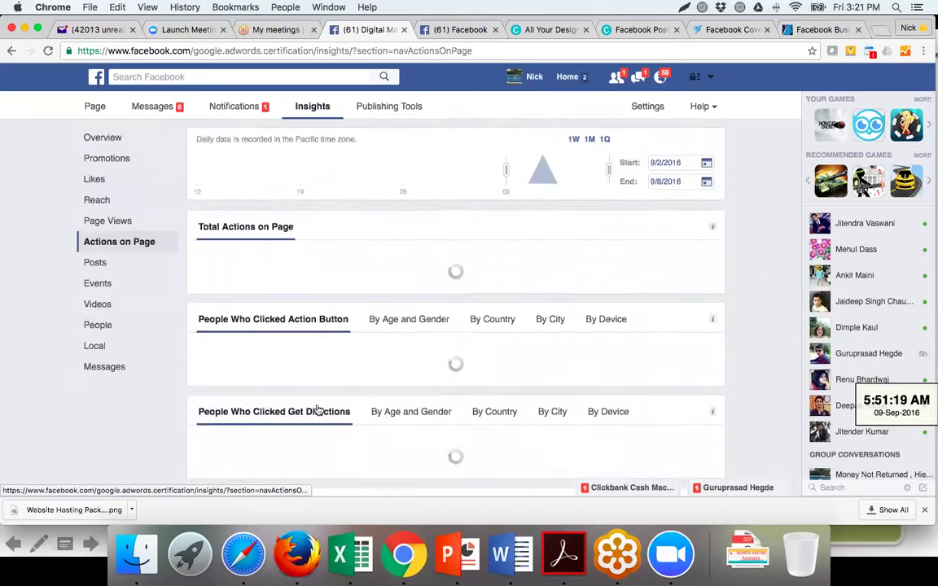
- Switch to the PowerPoint slideshow and advance to the Integrated Post Scheduling slide
click(449, 554)
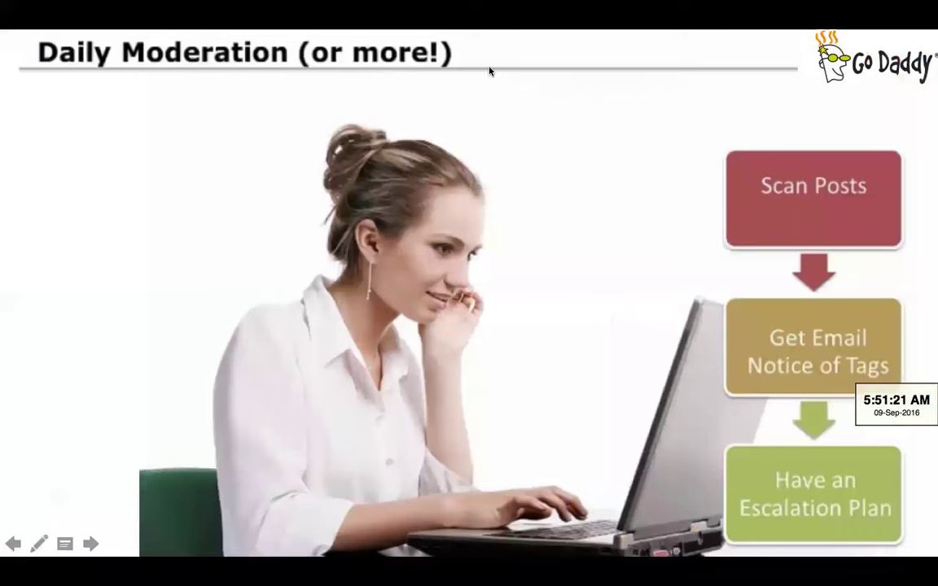
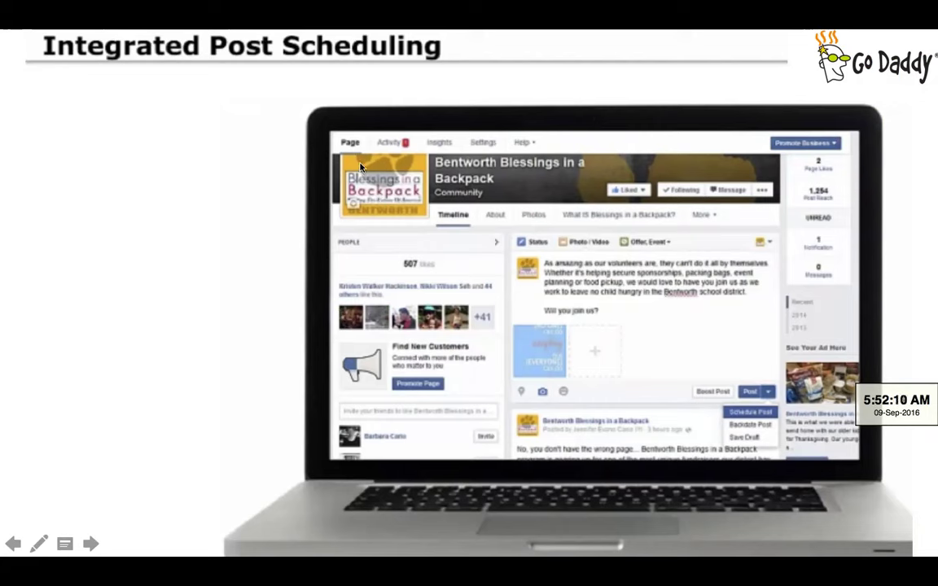
- Switch back to Chrome and open the Digital Marketing Paathshala page's home at its post composer
key(super+Tab)
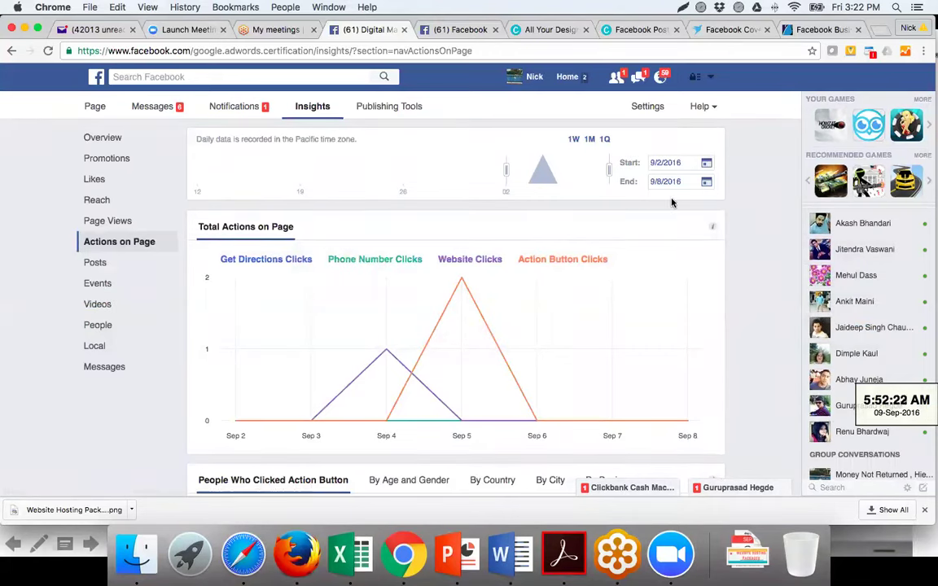
click(92, 108)
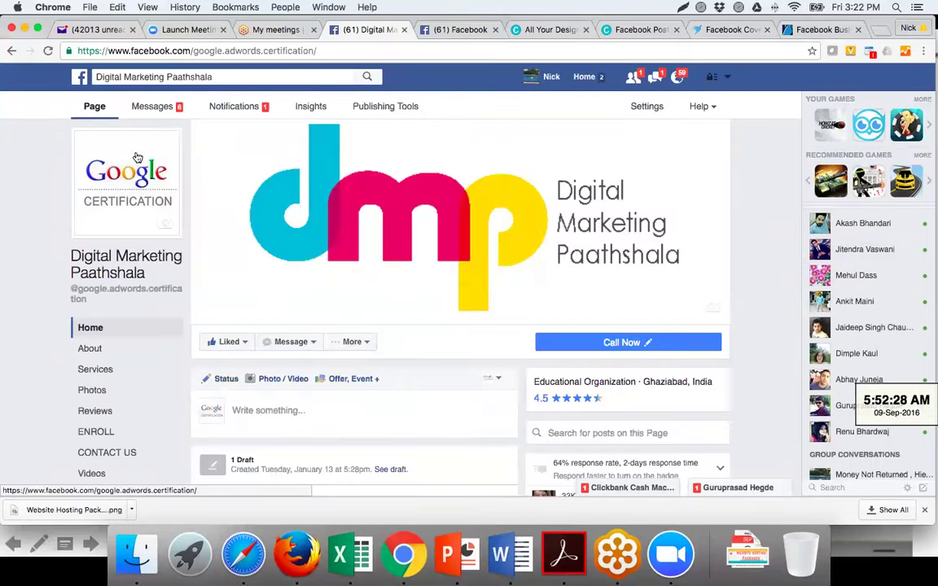
scroll(254, 316, down, 1)
scroll(254, 316, down, 1)
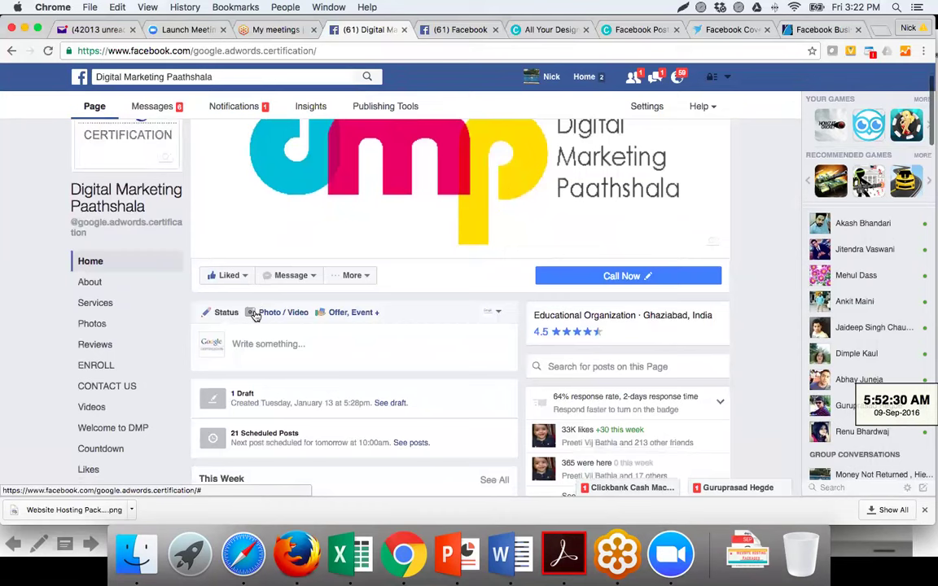
drag(319, 50, 79, 51)
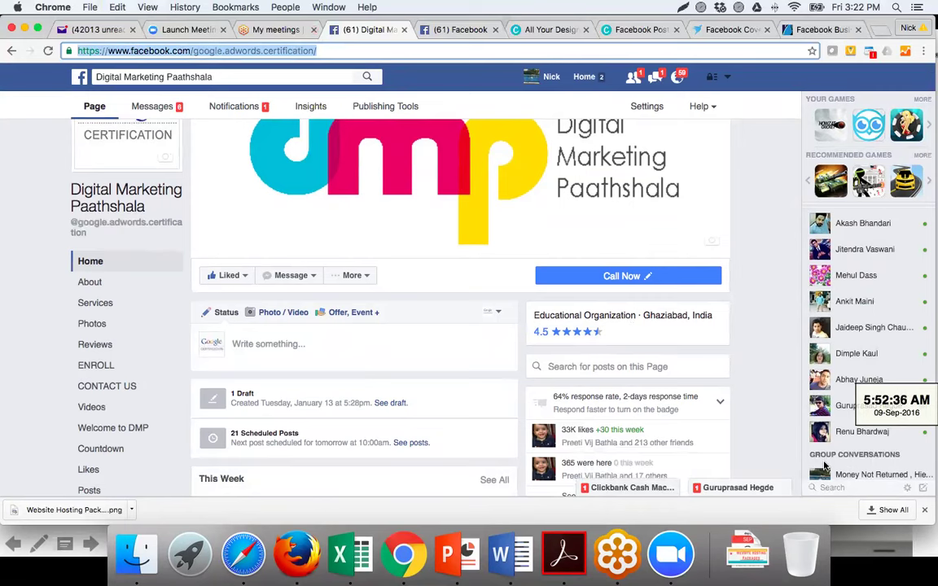
click(207, 52)
drag(193, 51, 310, 51)
click(293, 275)
- Write the status "Wishing Happy Diwali to all the DMP fans." in the page's post composer
click(366, 344)
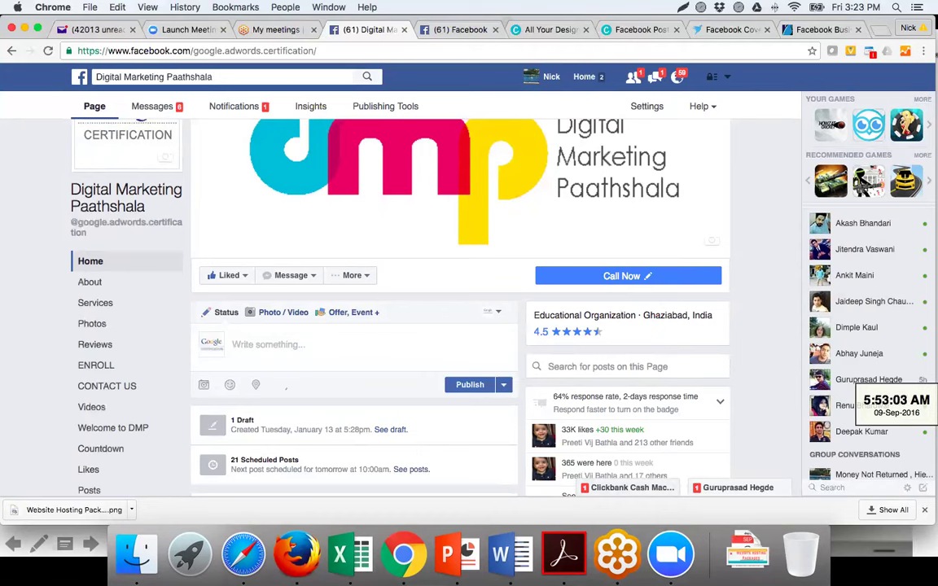
text(W)
text(ish)
text(ing )
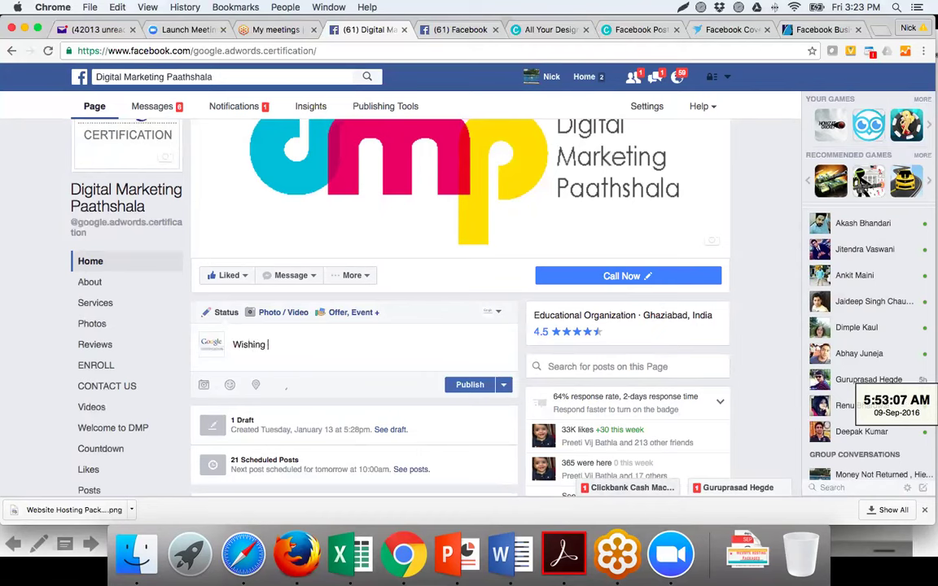
text(Happy )
text(Diw)
text(ali to)
text( all the )
text(DMP fa)
text(n)
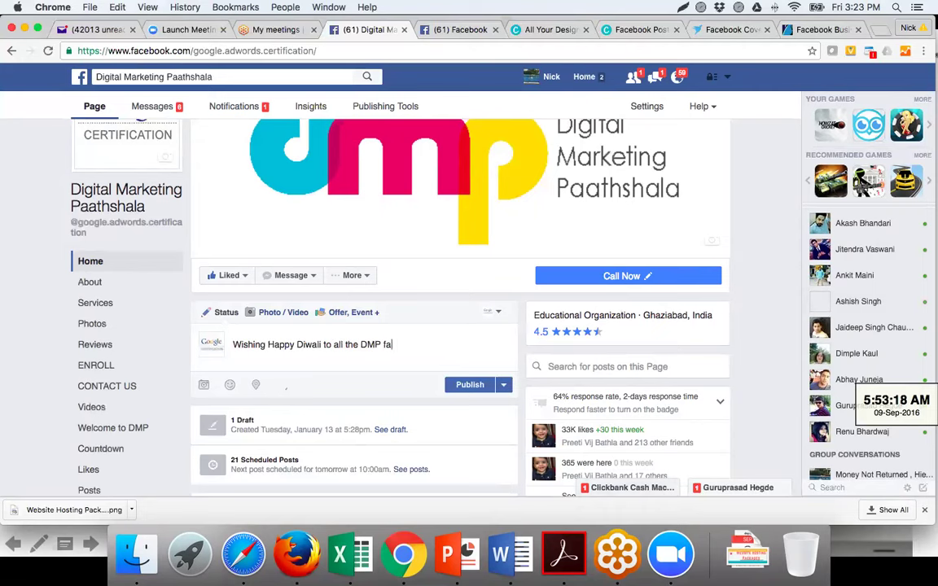
text(s)
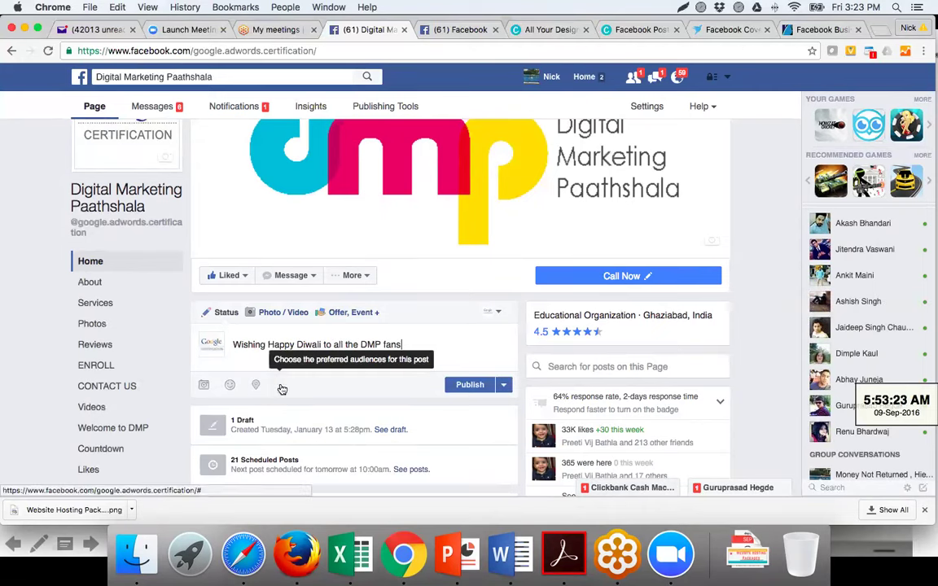
text(.)
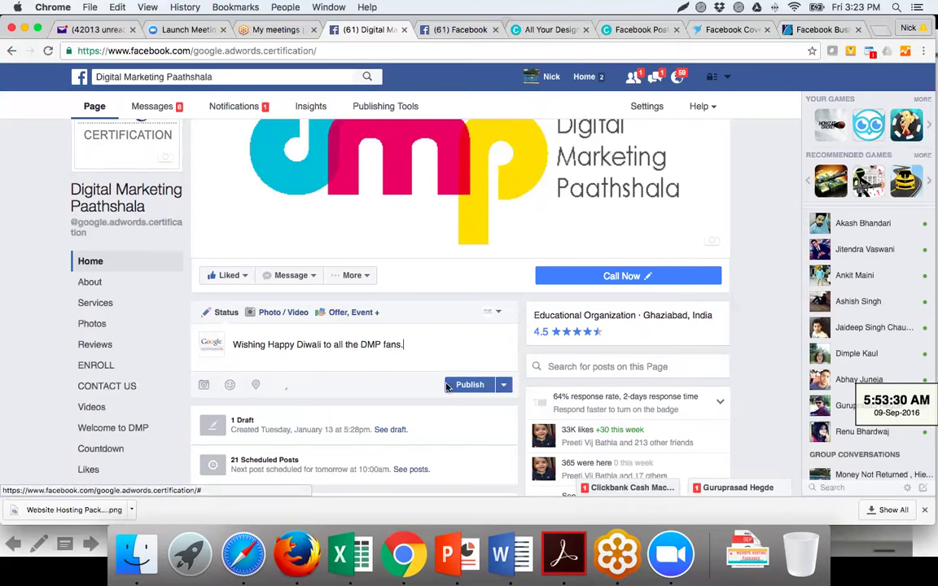
- Schedule the Diwali post for publication on 10/30/2016
click(504, 386)
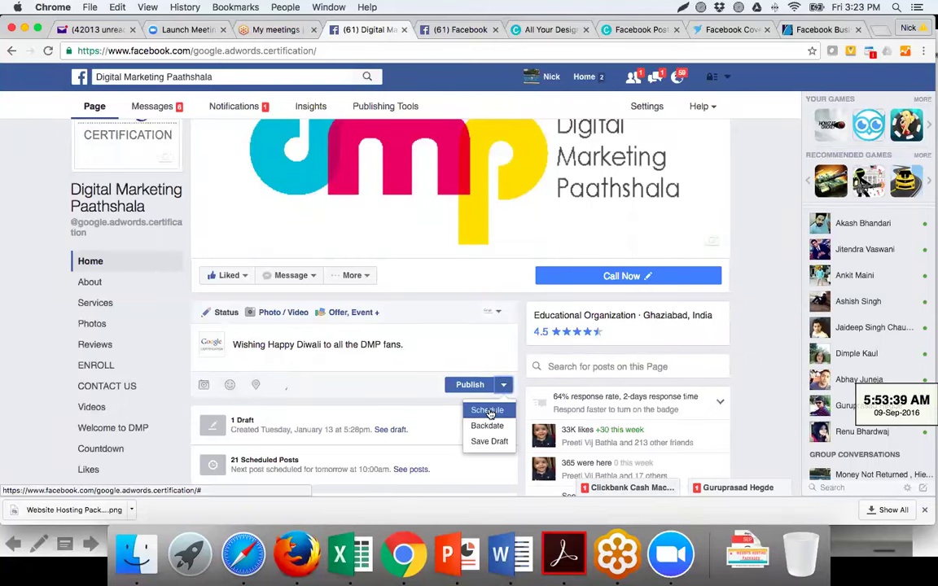
click(488, 411)
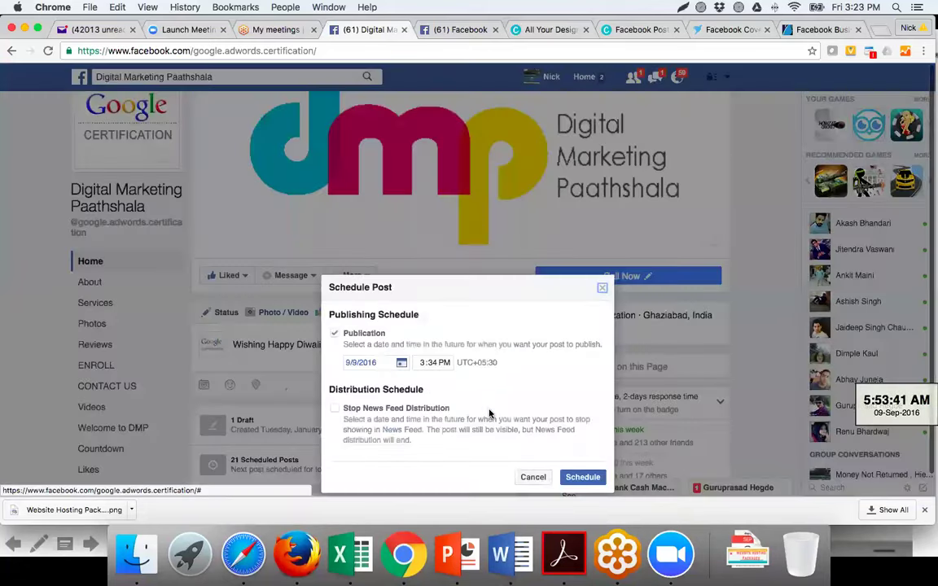
click(402, 364)
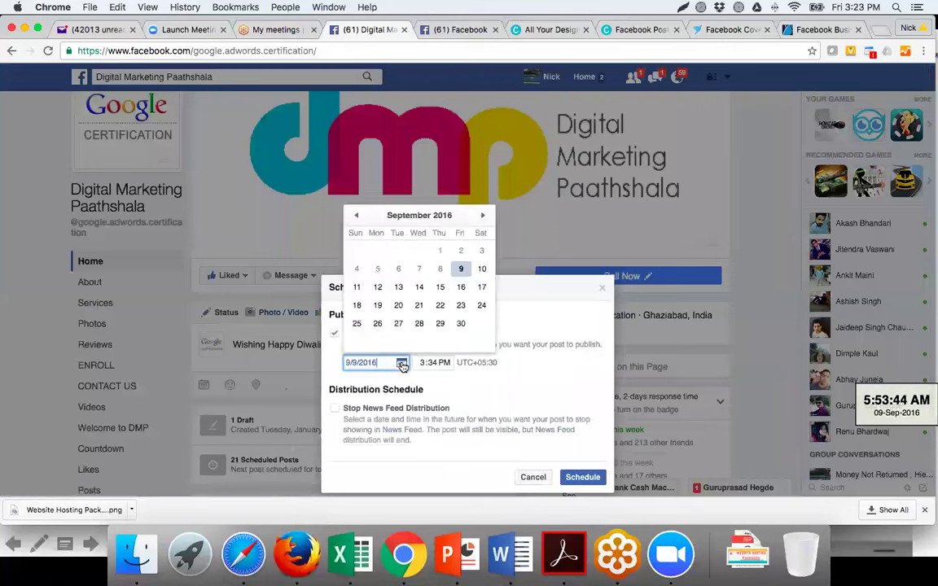
click(485, 215)
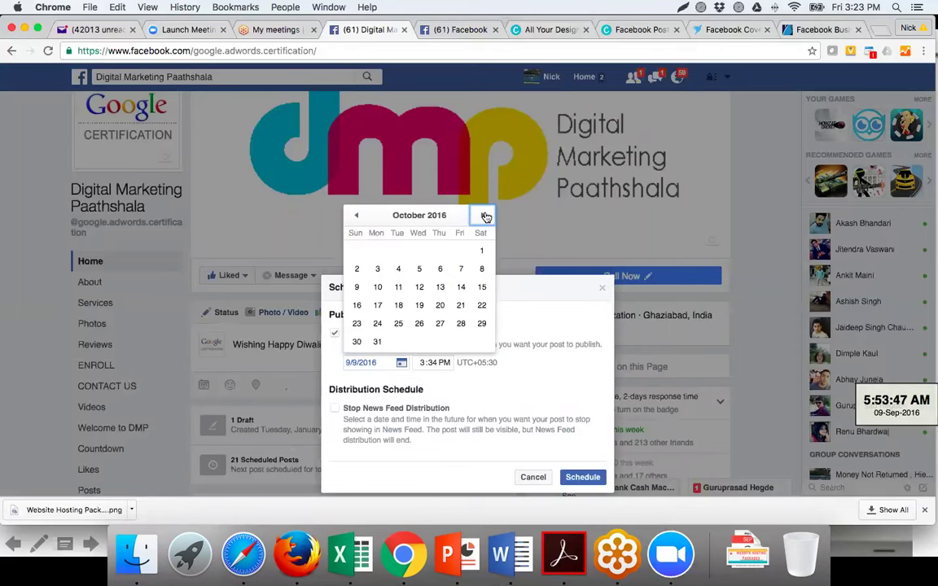
click(357, 343)
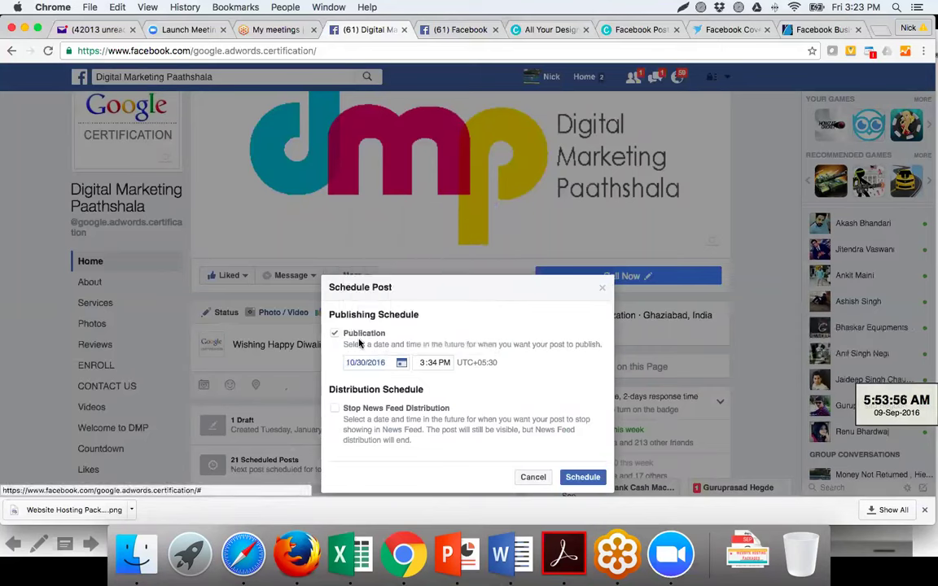
click(583, 478)
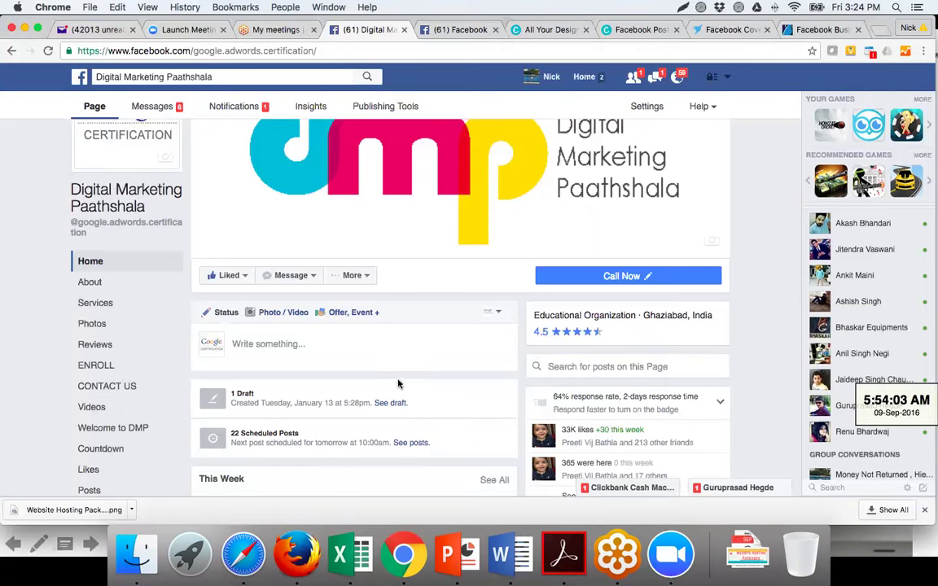
- Switch to the PowerPoint slideshow and advance to the Promoted Posts for Increased Exposure slide
scroll(419, 347, down, 5)
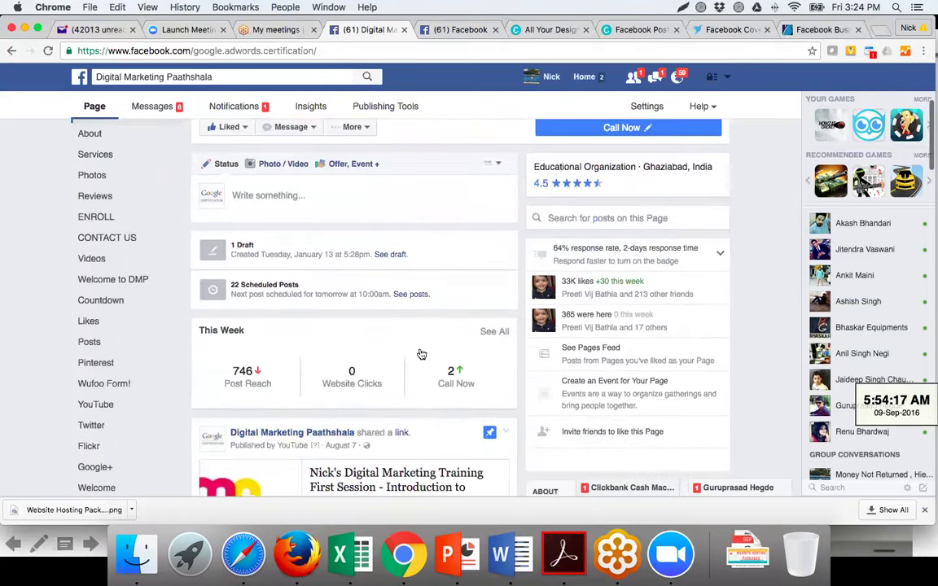
scroll(421, 354, down, 1)
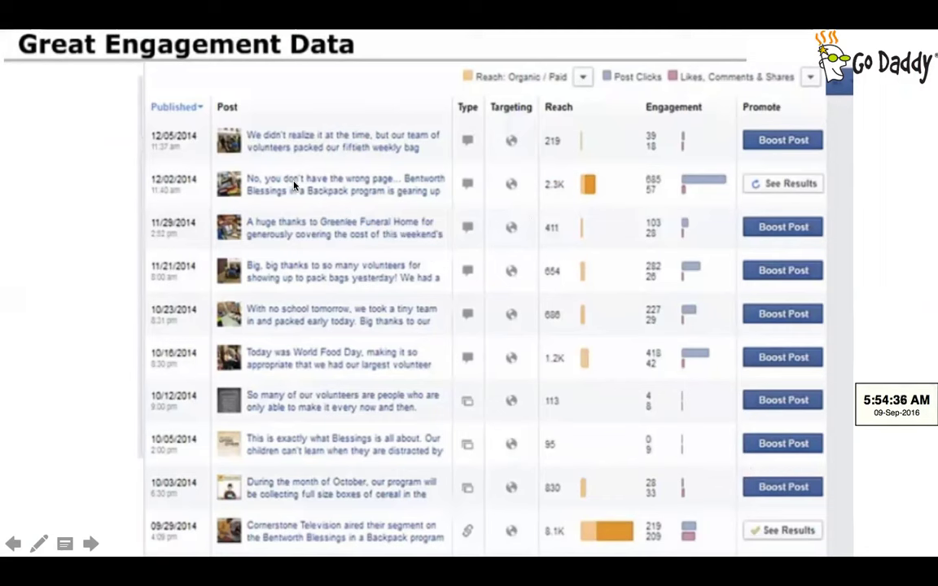
click(647, 202)
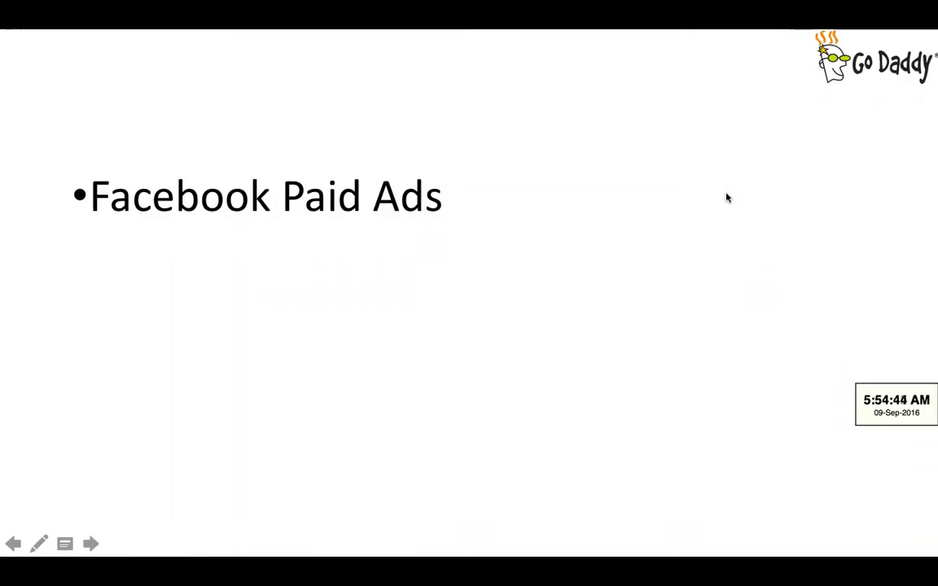
click(505, 272)
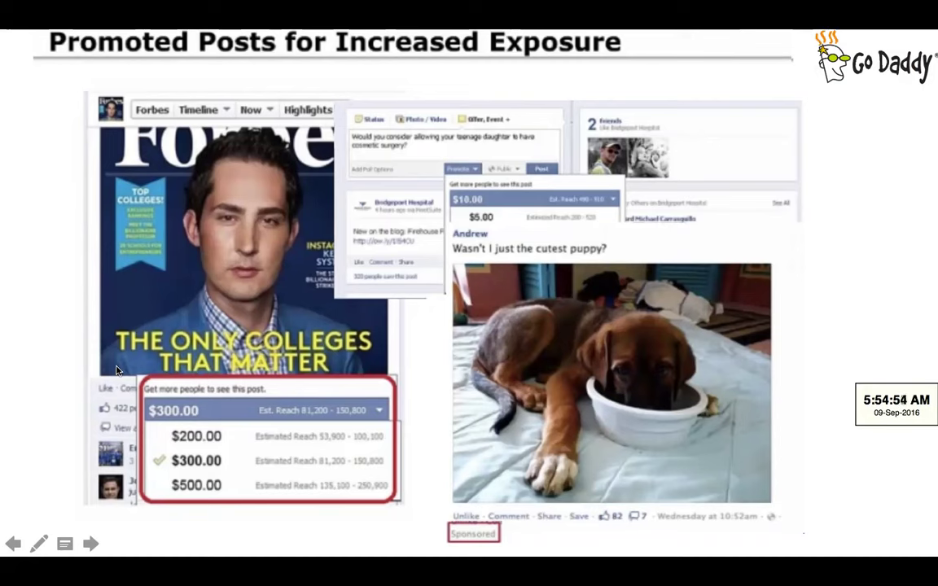
- Switch to Firefox, close the "Problem loading page" tab and bring up the Adverts Manager tab
key(super+Tab)
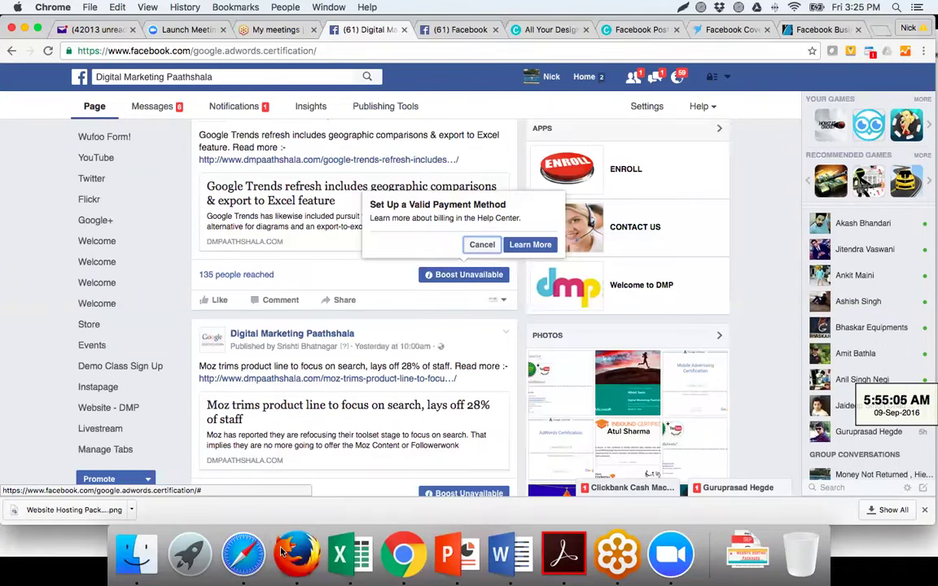
click(281, 553)
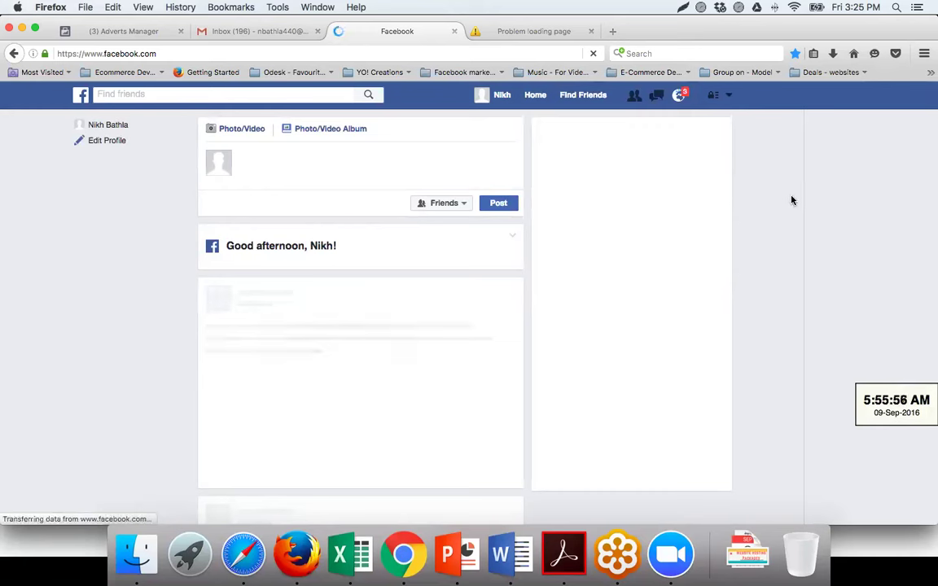
click(730, 97)
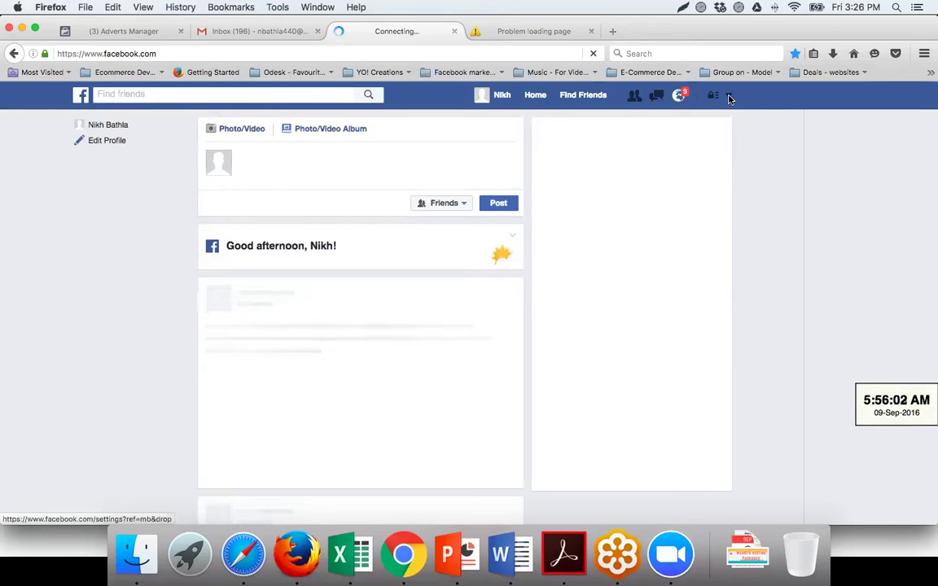
click(591, 31)
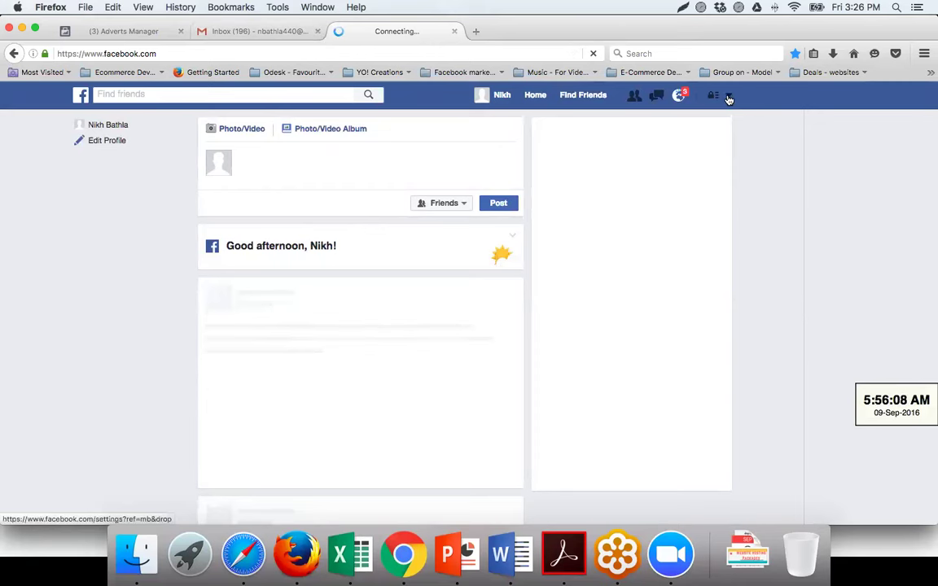
click(143, 33)
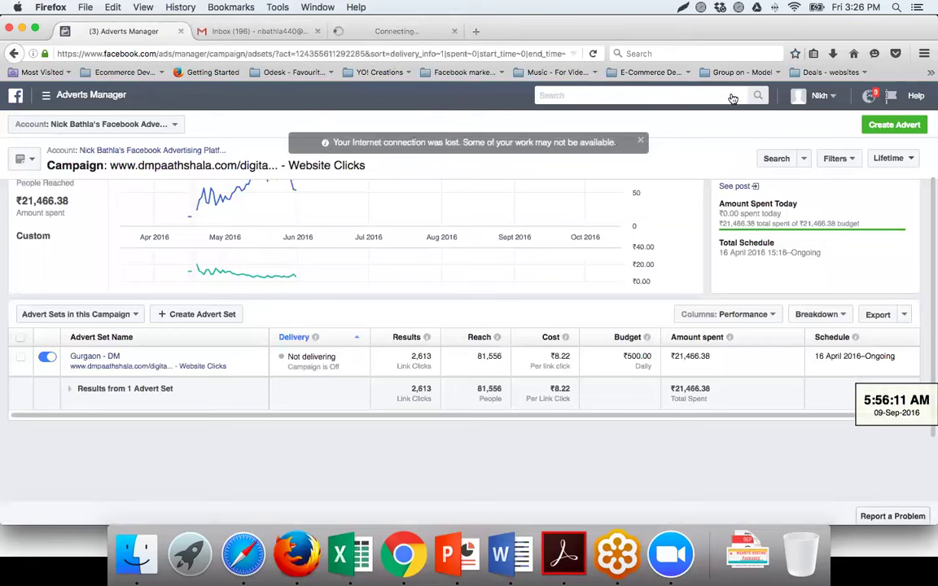
- Return to Chrome, dismiss the payment method notice on the Google Trends post, and switch back to the PowerPoint slideshow
key(super+3)
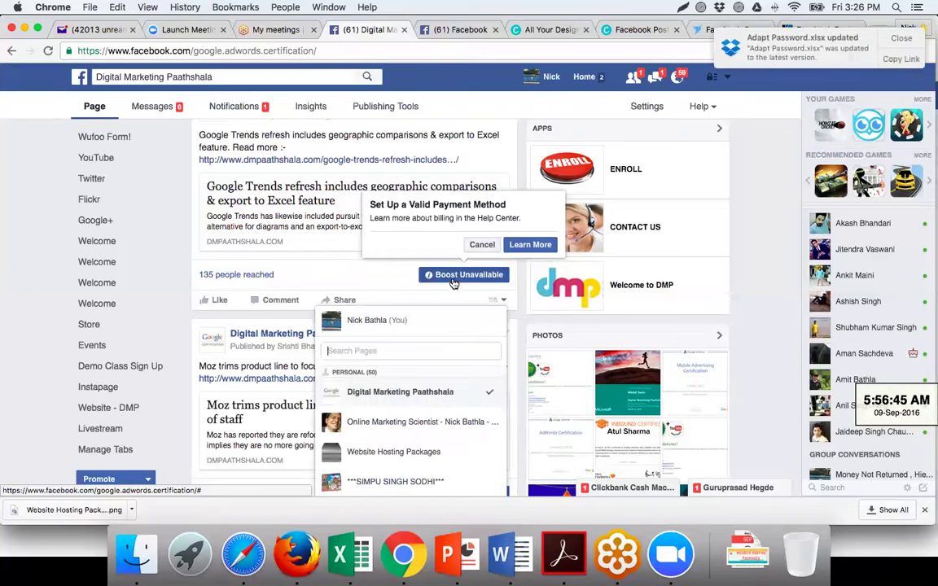
click(357, 264)
mouse_move(471, 280)
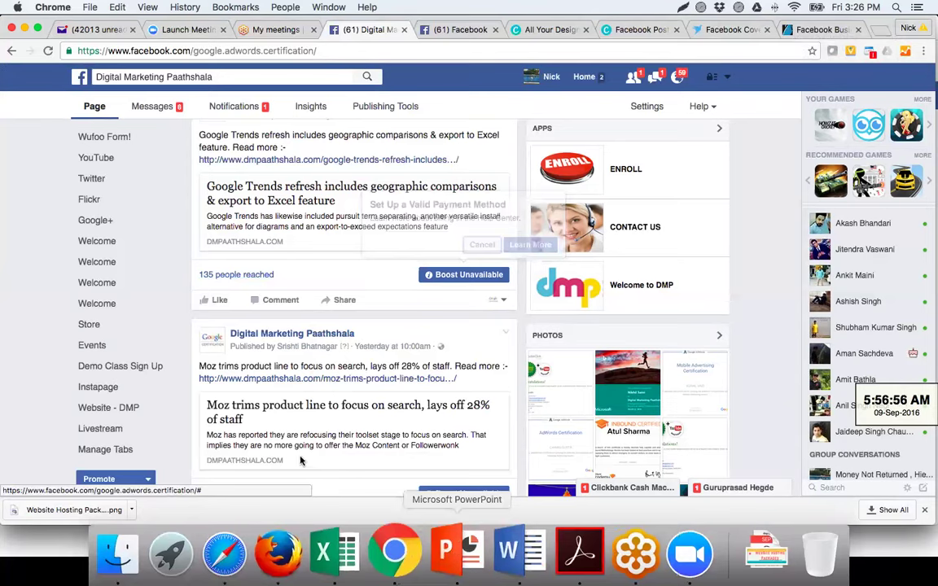
key(super+Tab)
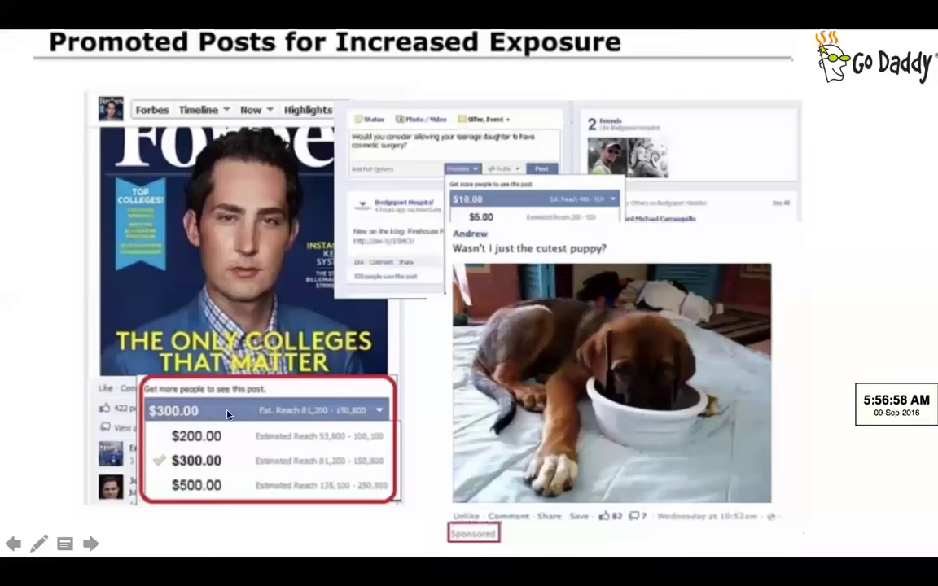
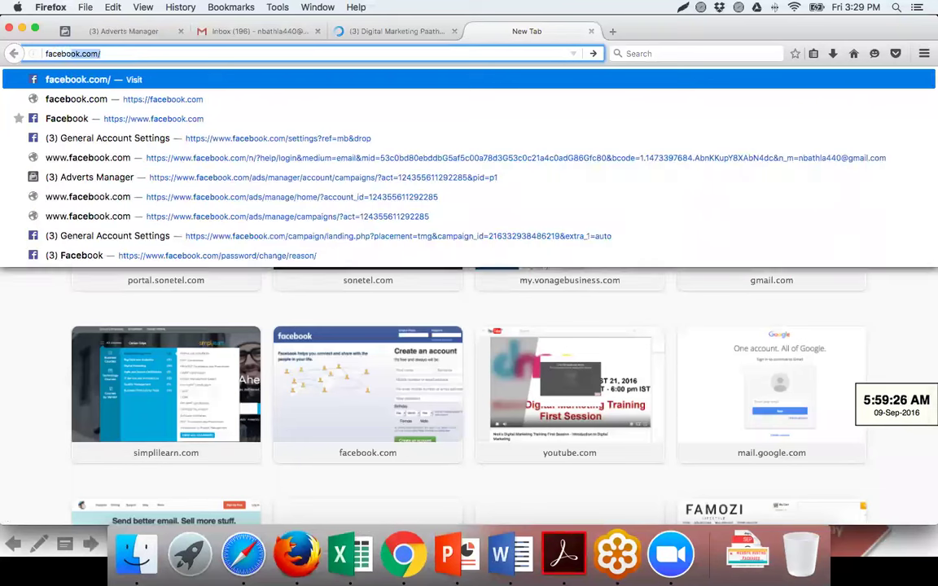
- Search the web for "facebook test overlay" in a new Firefox tab
text(st overa)
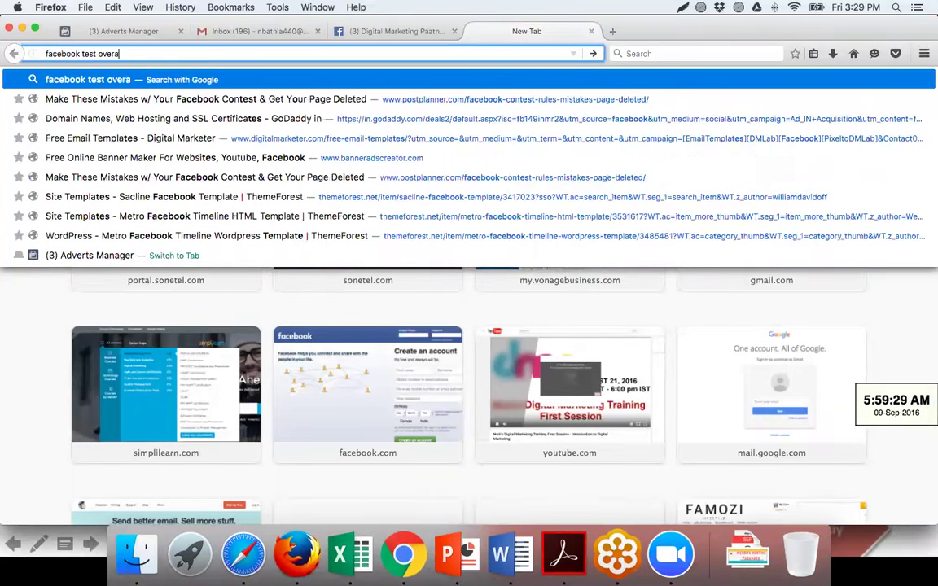
key(BackSpace)
text(lay)
key(Return)
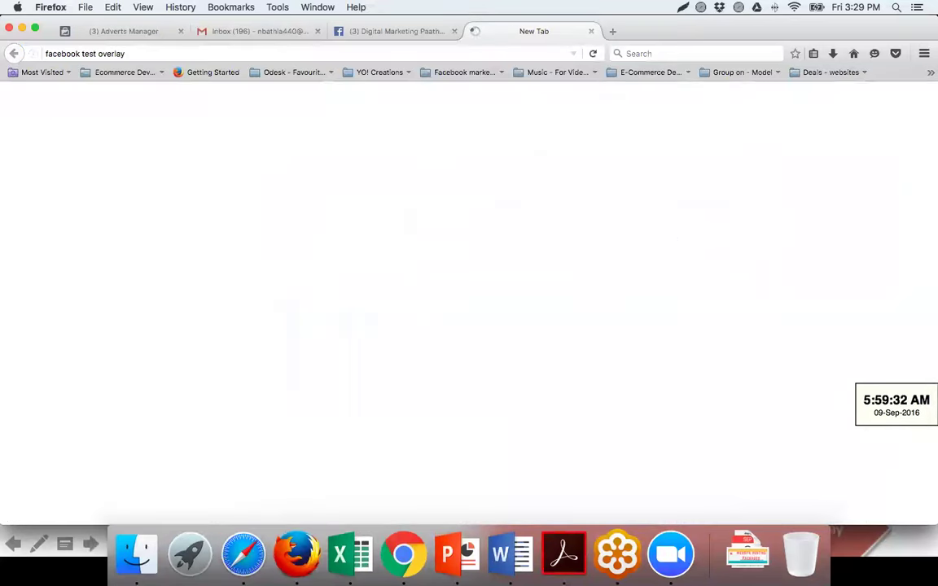
- Return to Firefox and open the tab with the Digital Marketing Paathshala page
key(super+Tab)
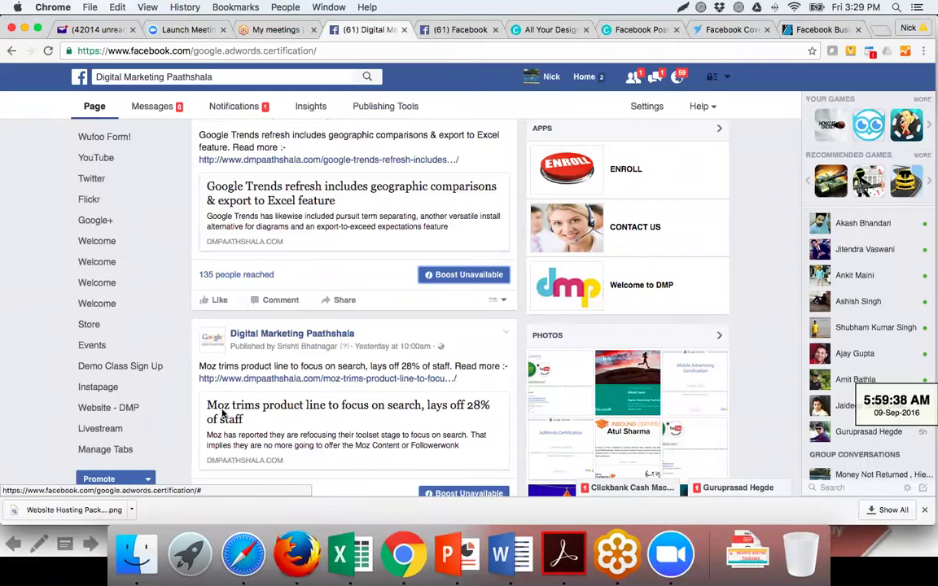
click(298, 554)
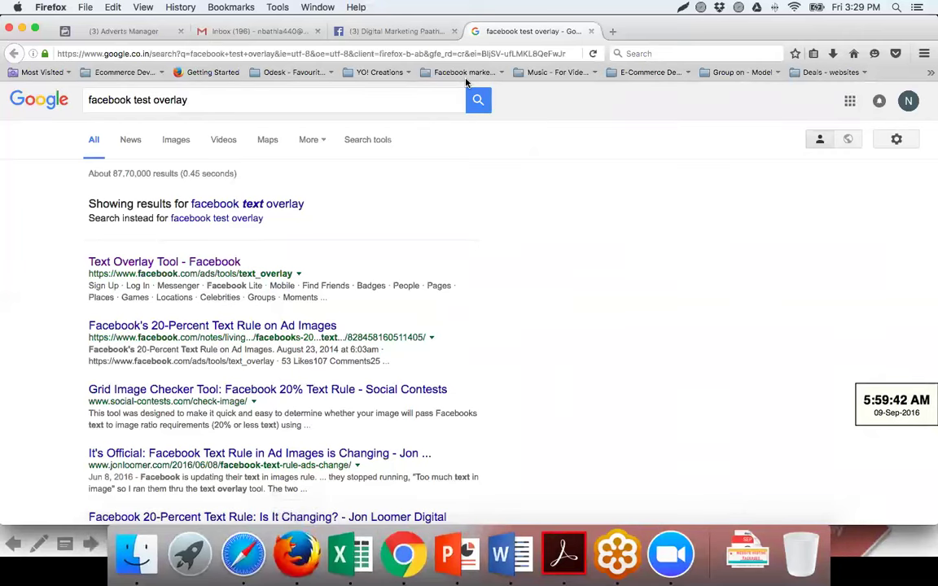
click(363, 33)
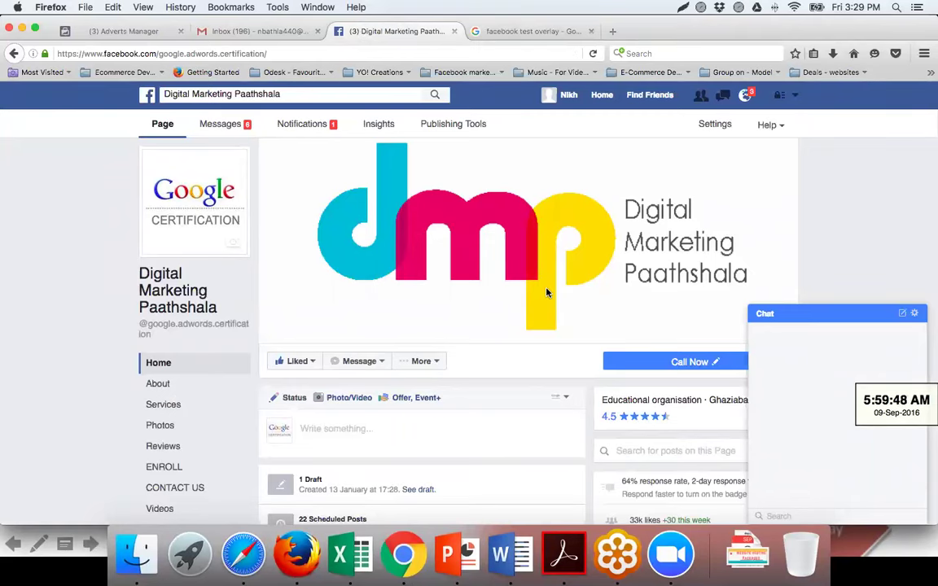
- Open the boost settings for the pinned YouTube training post and review the audience, budget and duration options
scroll(525, 337, down, 5)
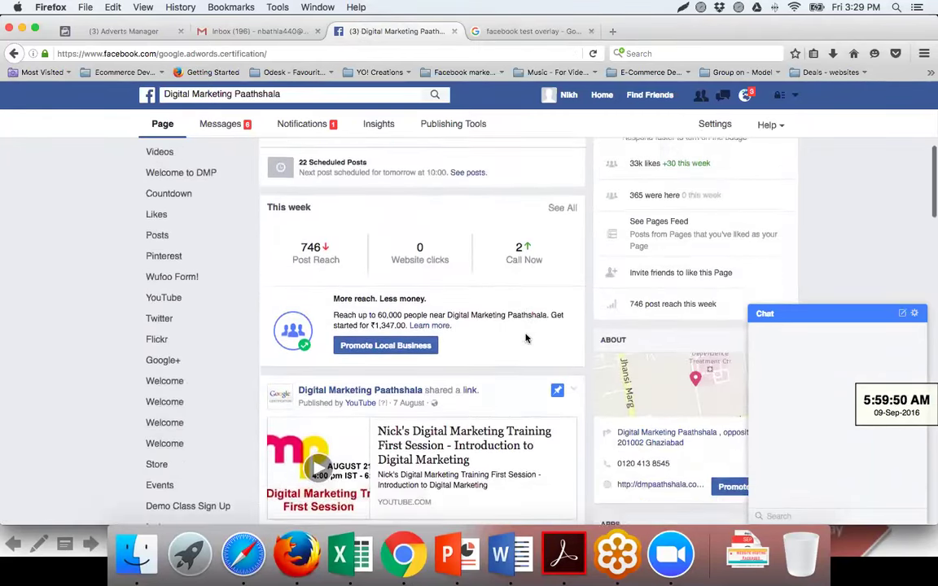
scroll(525, 336, down, 3)
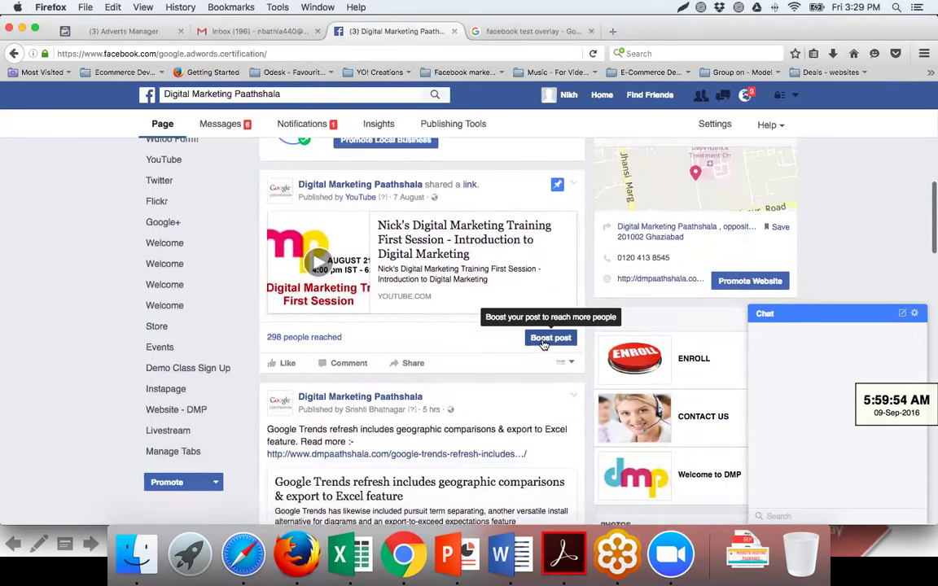
click(543, 341)
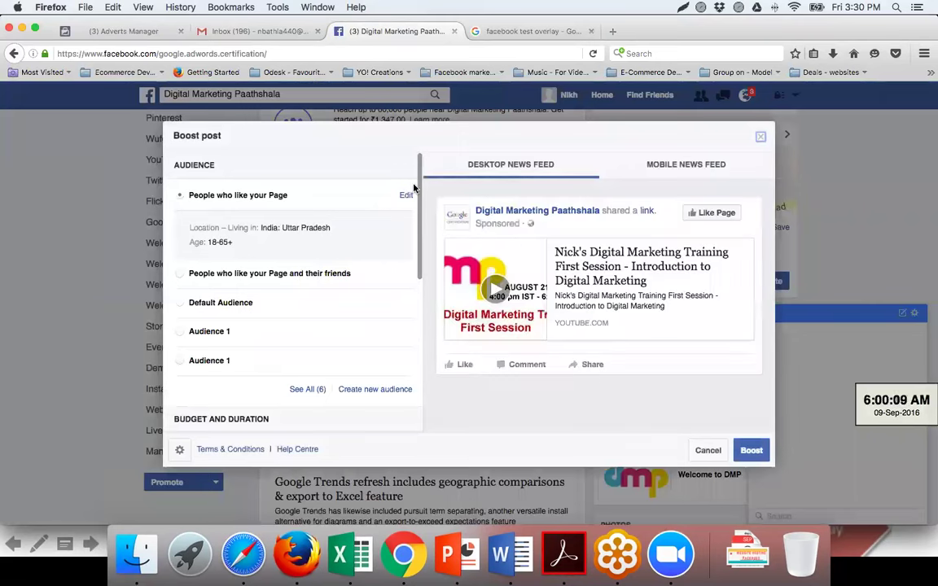
scroll(416, 208, down, 1)
scroll(420, 213, down, 3)
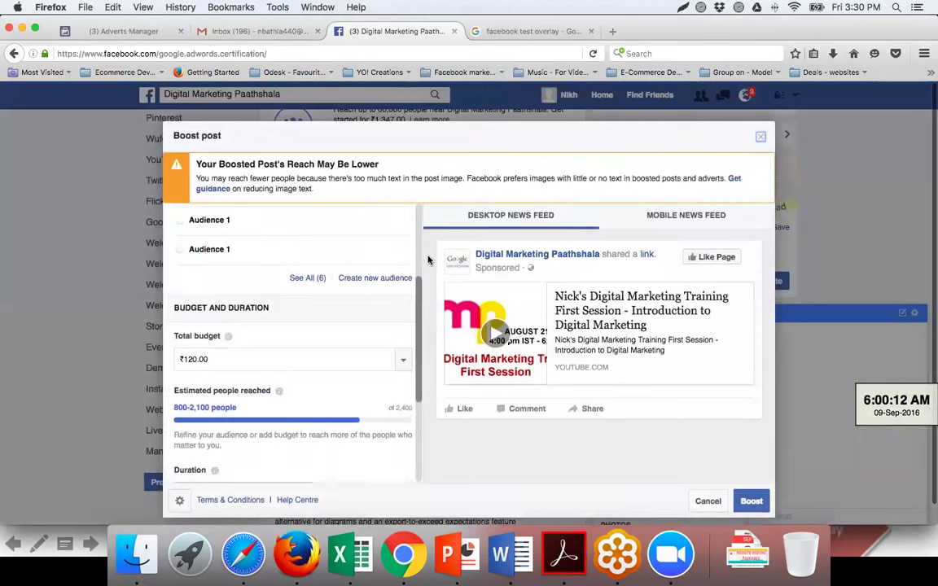
scroll(420, 220, up, 2)
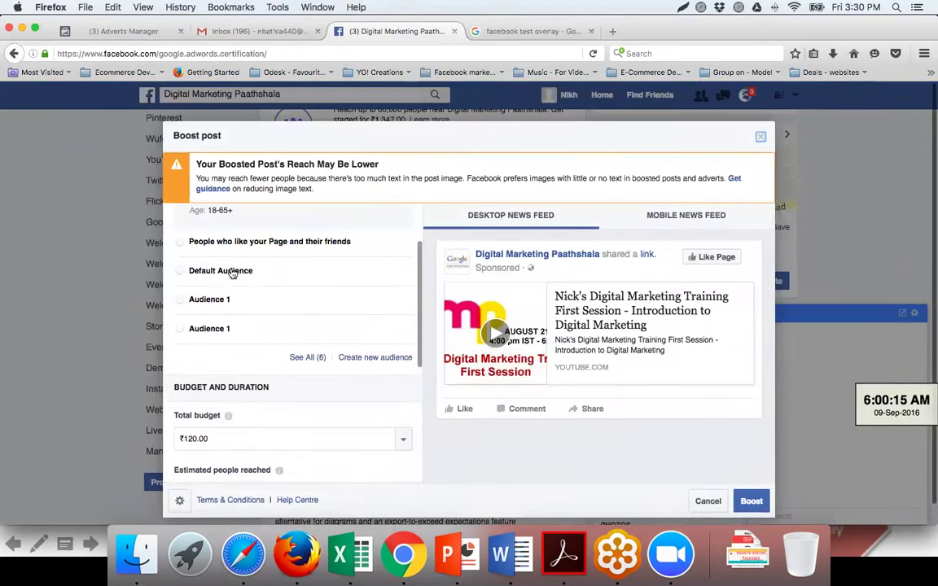
- Set the total budget of the boosted post to ₹200.00
drag(420, 259, 425, 332)
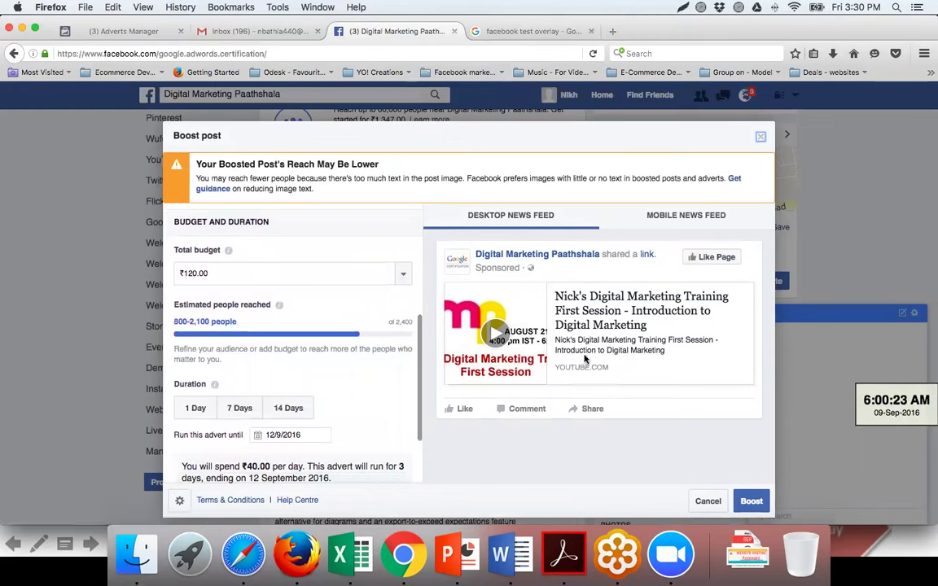
click(402, 276)
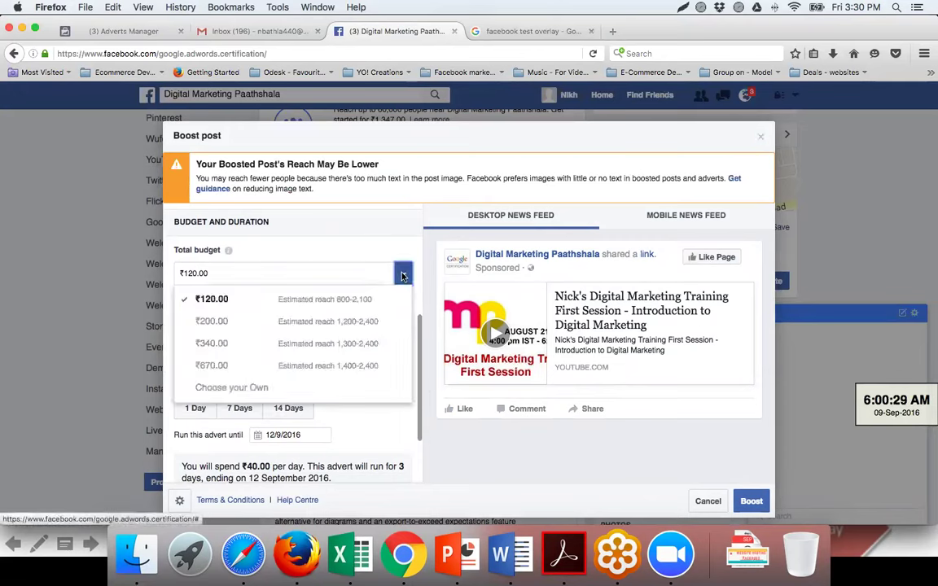
click(362, 324)
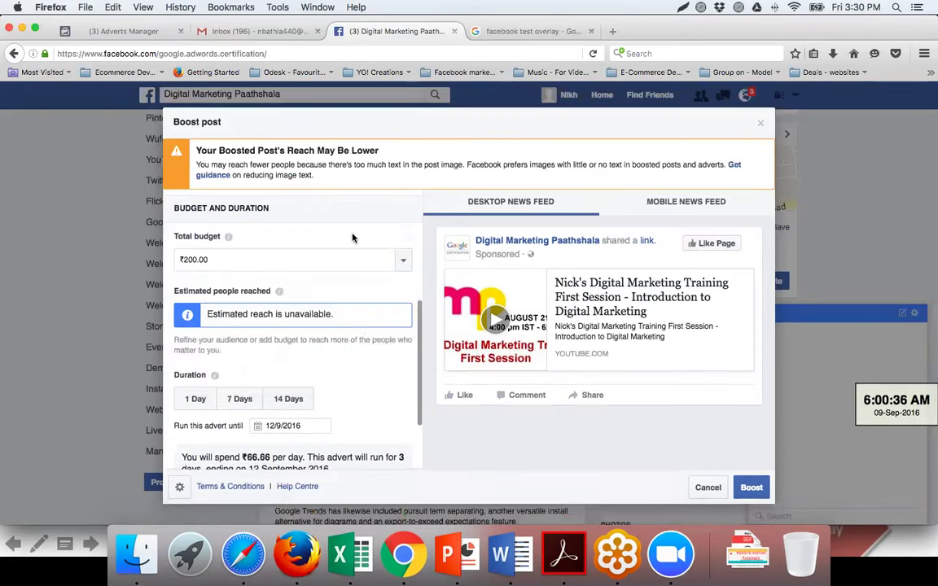
- Change the boost audience to people who like your Page and their friends
scroll(353, 239, up, 5)
scroll(352, 238, down, 2)
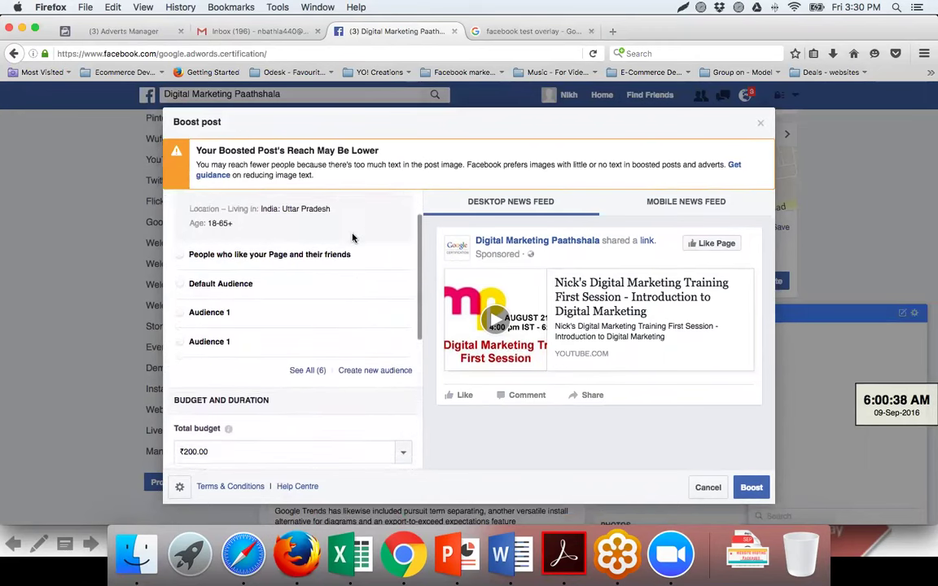
click(179, 241)
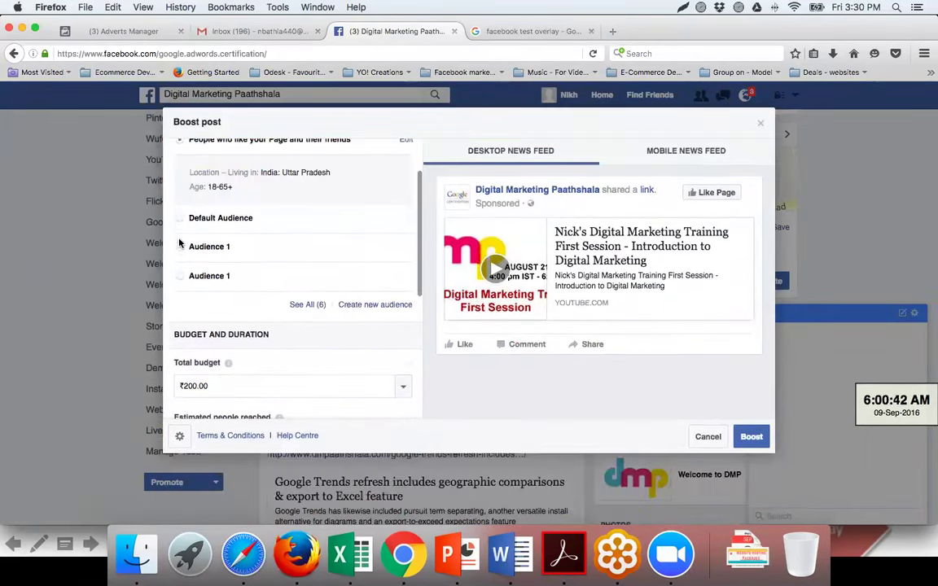
scroll(308, 247, up, 2)
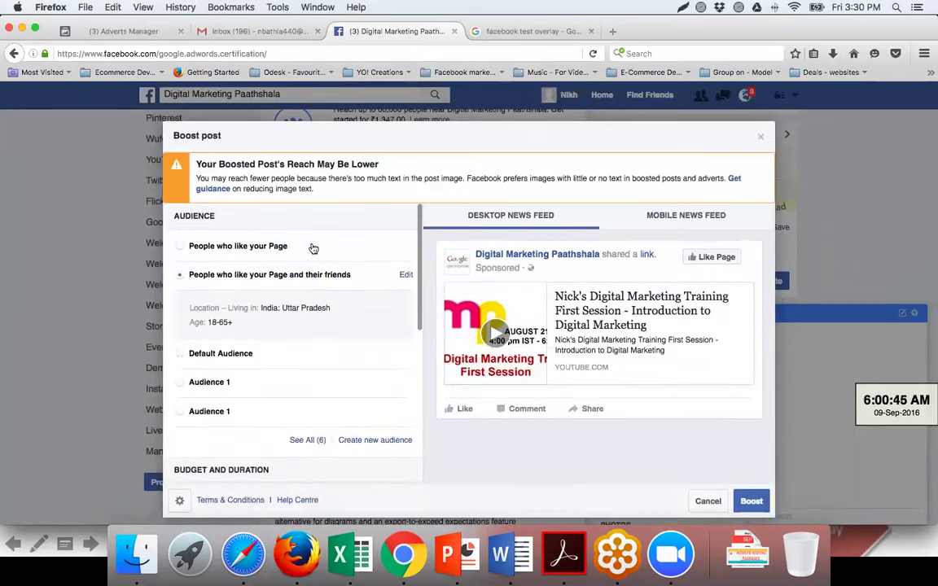
- Check the estimated people reached for the boost and set its duration to 1 day
scroll(303, 342, down, 5)
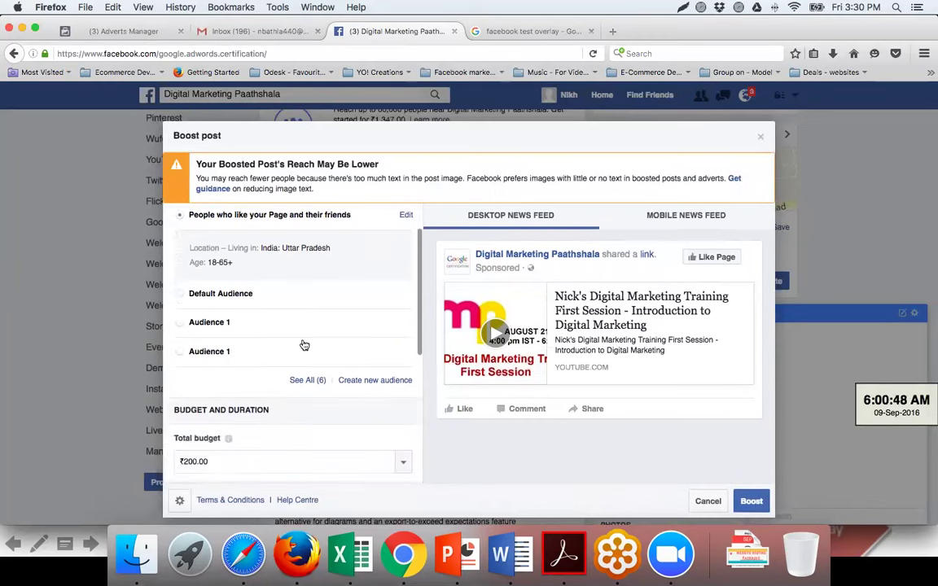
scroll(303, 340, down, 2)
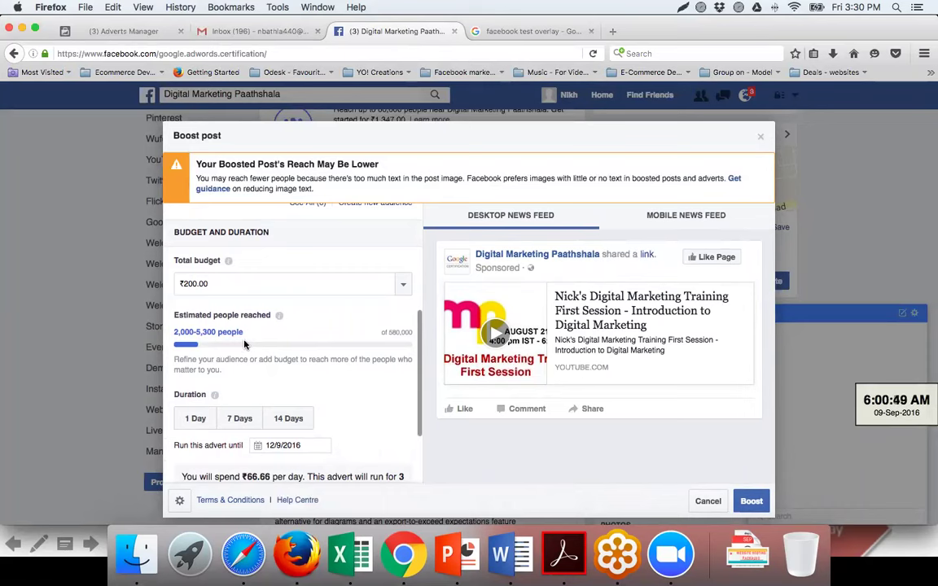
scroll(266, 356, down, 2)
scroll(269, 363, down, 2)
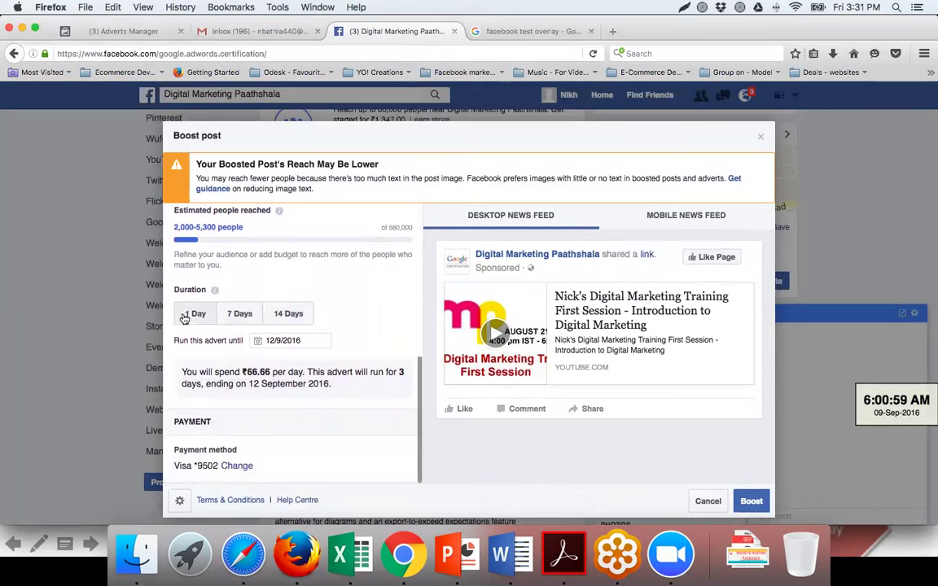
scroll(278, 310, up, 3)
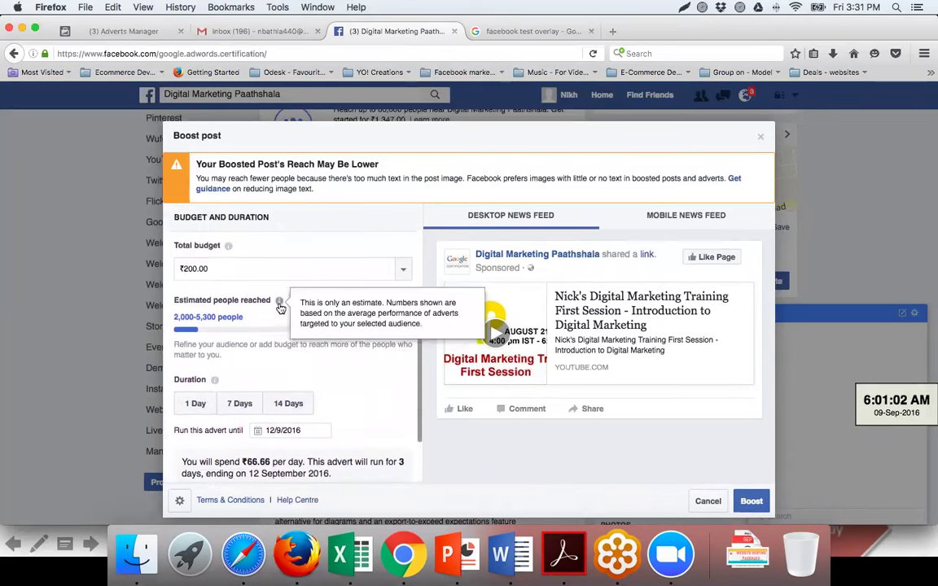
scroll(280, 309, down, 3)
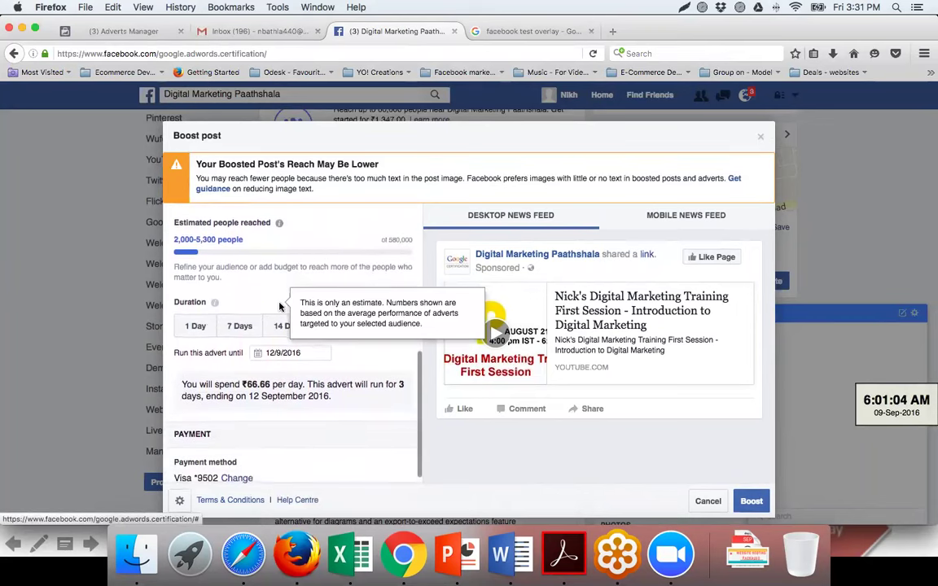
click(195, 314)
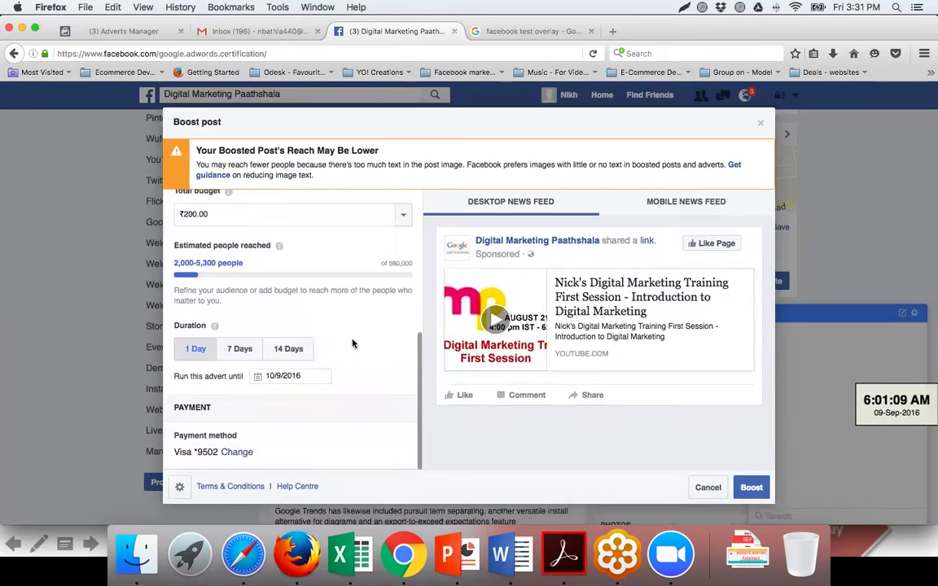
- Try a 7-day duration, look at the total budget choices, and return the boost to 1 day
click(237, 350)
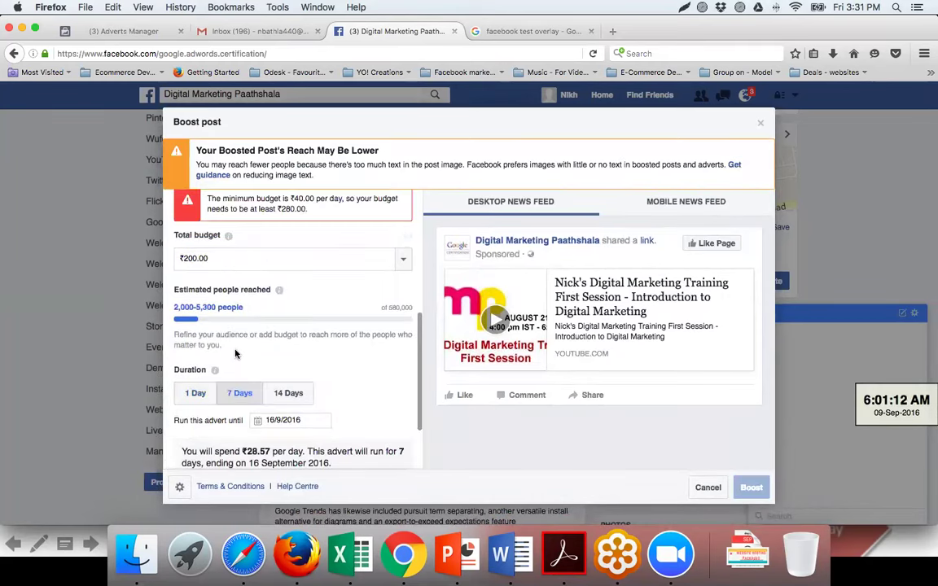
click(402, 260)
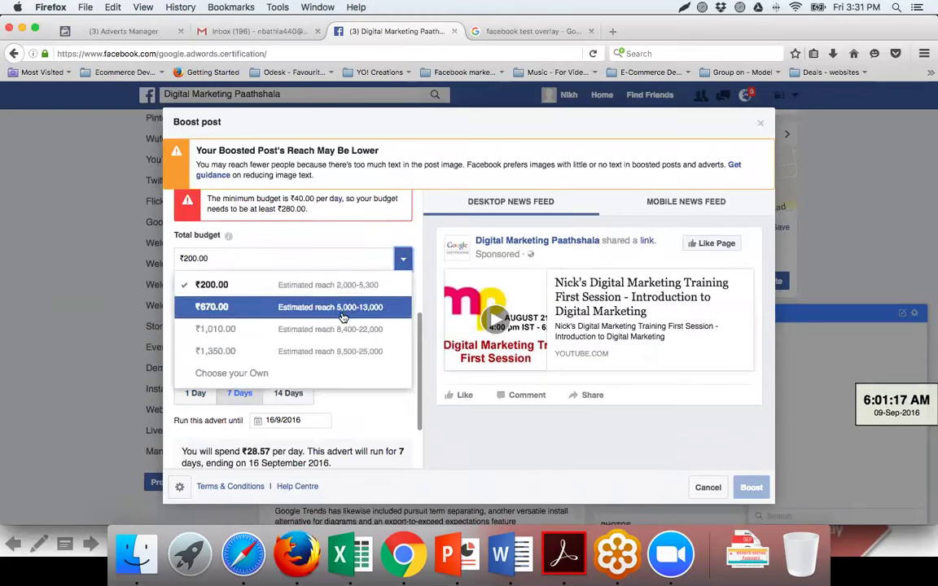
click(364, 236)
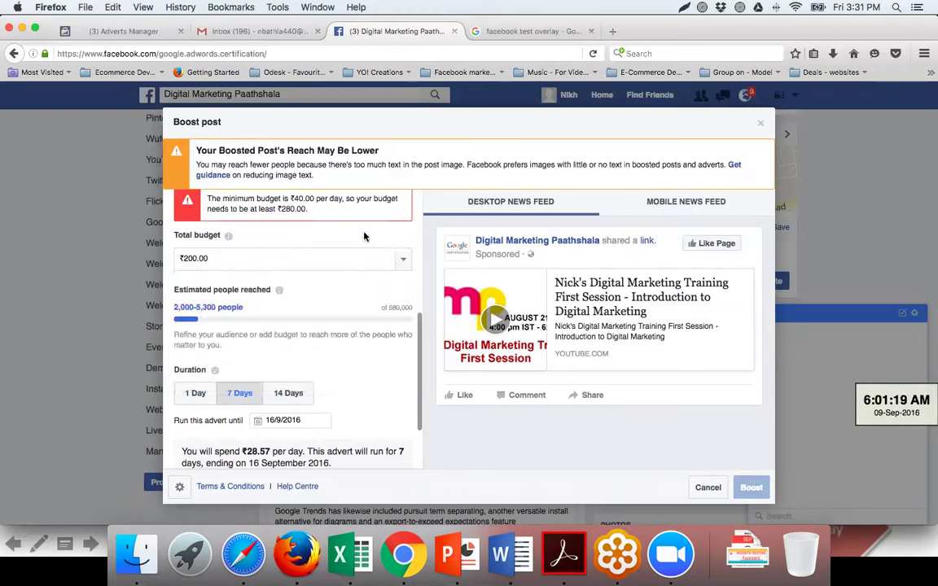
click(196, 393)
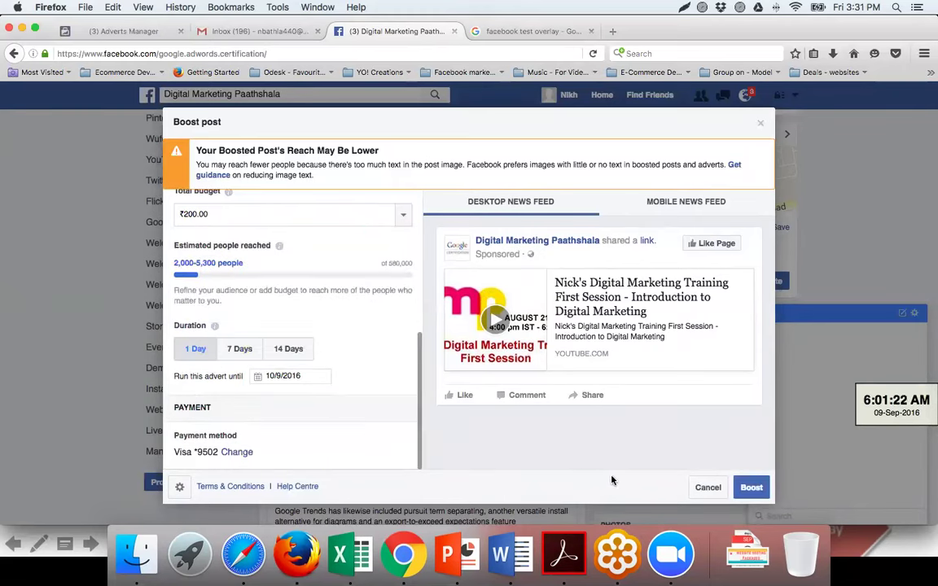
- Submit the boost, accept the lower reach warning, and close the boost summary
click(752, 487)
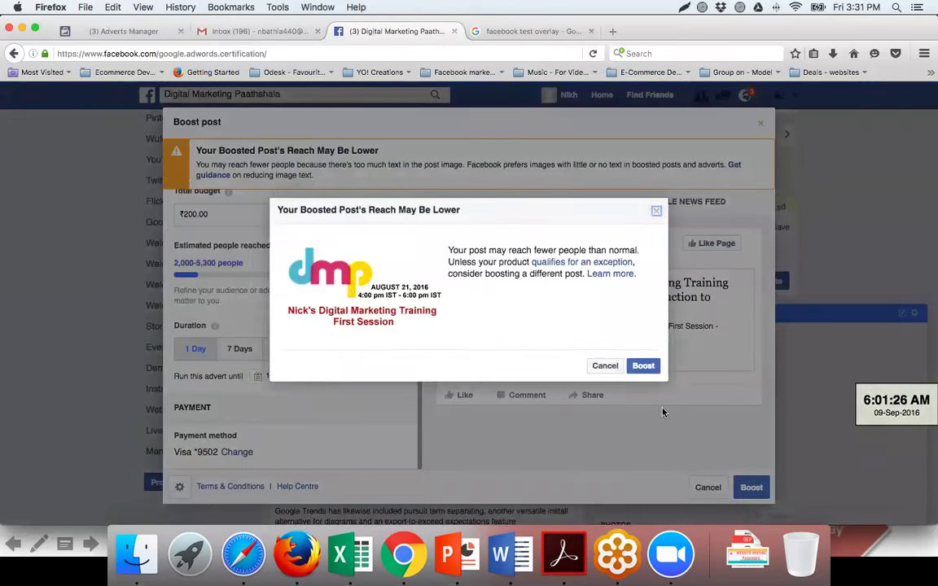
click(640, 368)
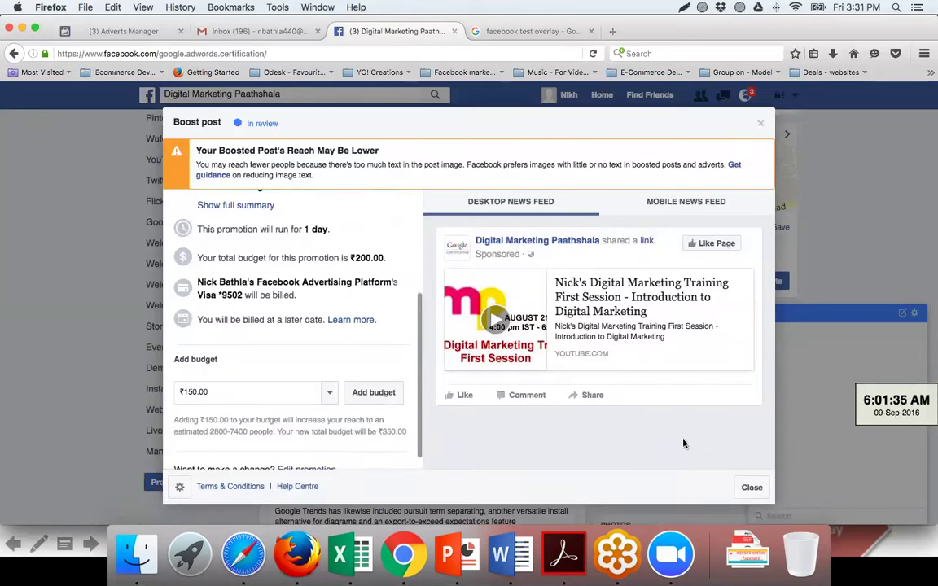
click(751, 488)
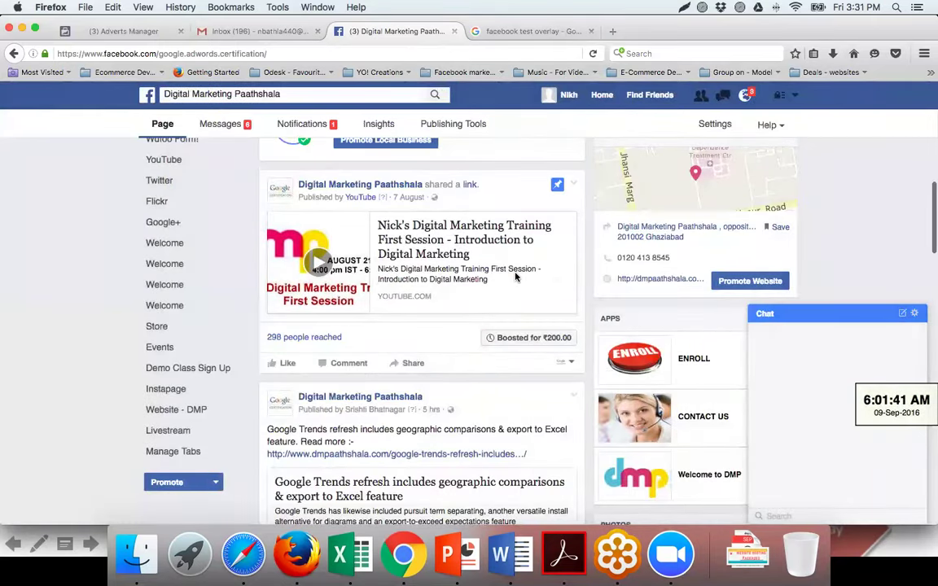
- Start creating a new advert from the Facebook account options
scroll(497, 289, up, 7)
scroll(514, 278, up, 5)
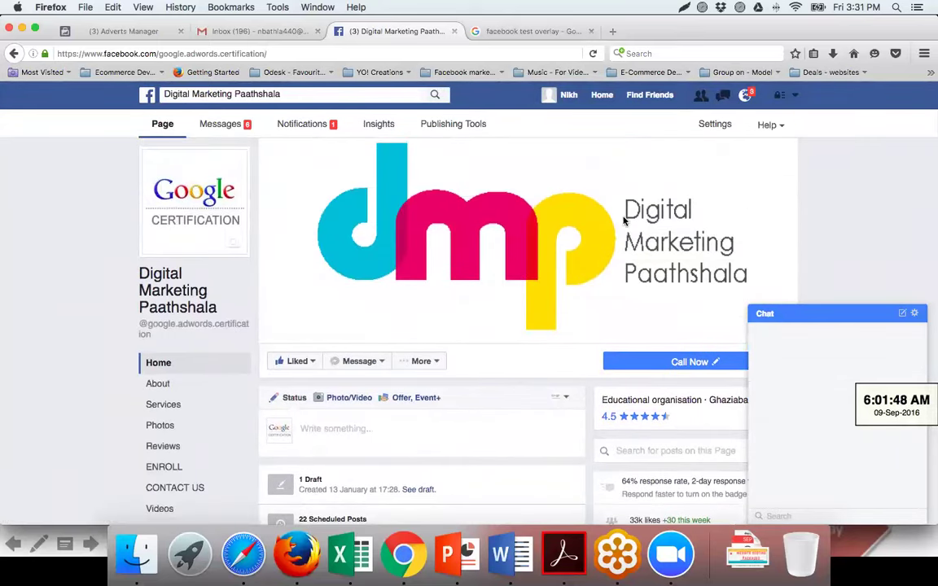
click(796, 98)
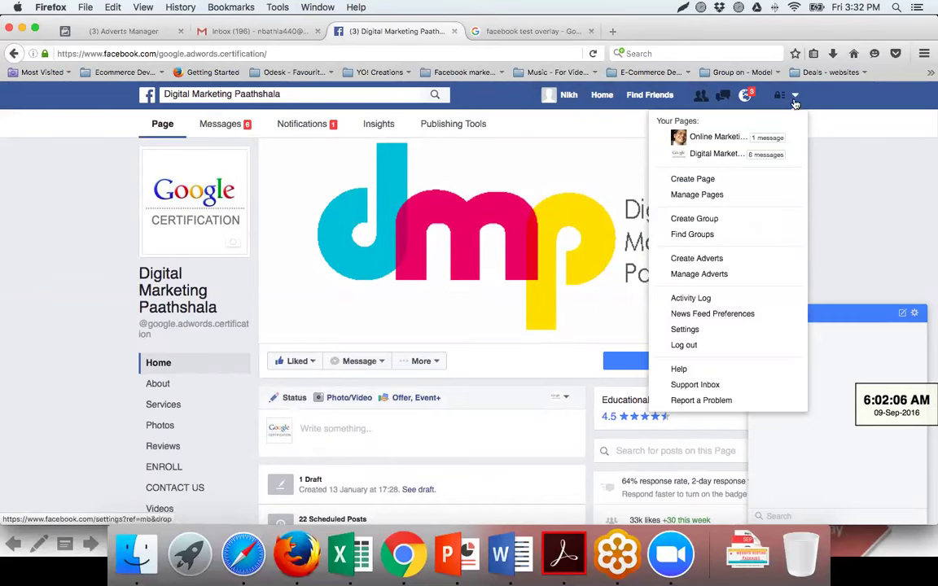
click(729, 260)
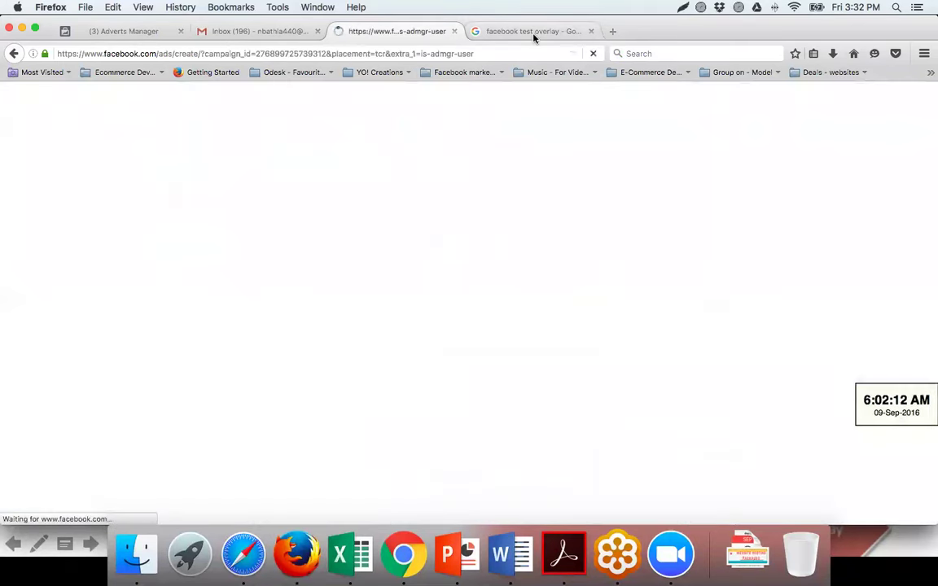
- Open Facebook's Text Overlay Tool from the Google results and check the image text of safe_image.png from the Desktop
click(533, 33)
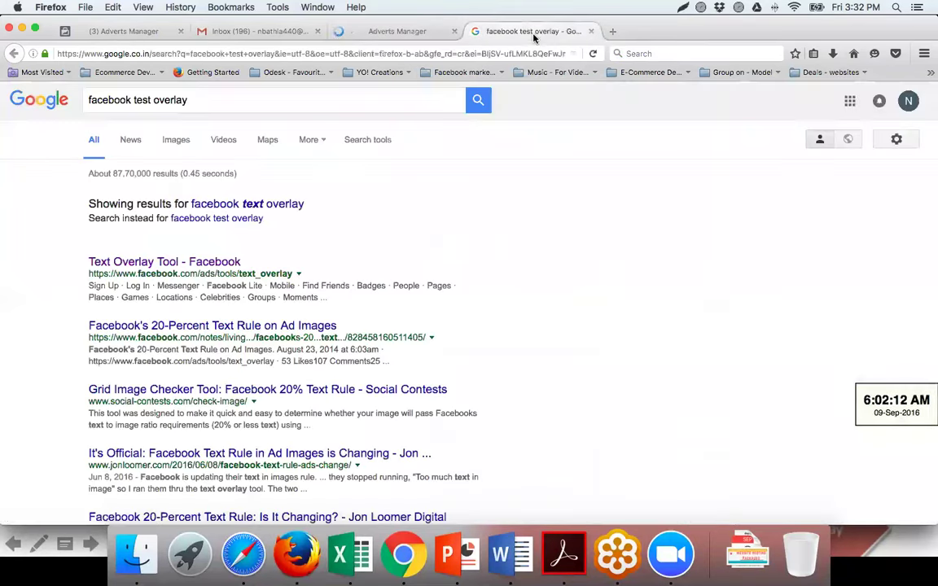
click(173, 263)
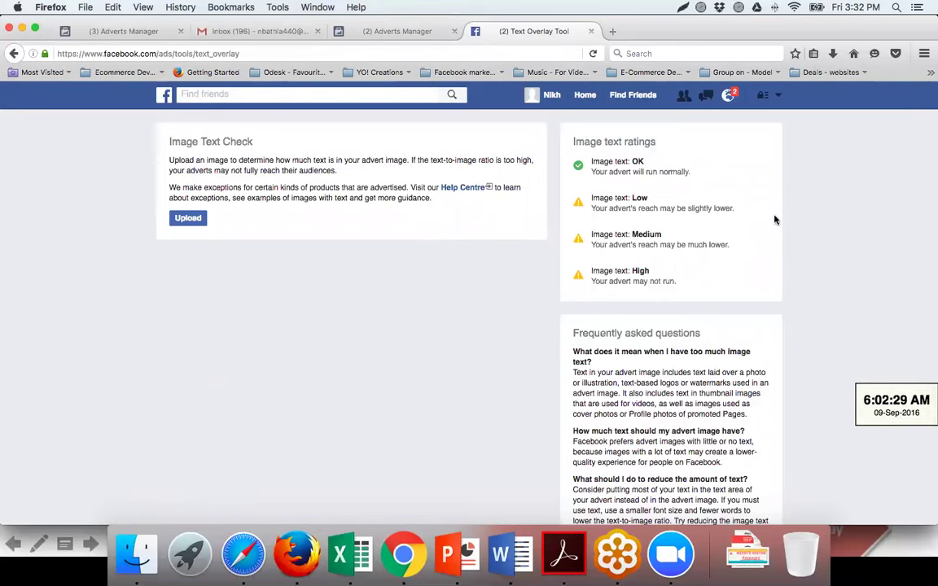
click(194, 223)
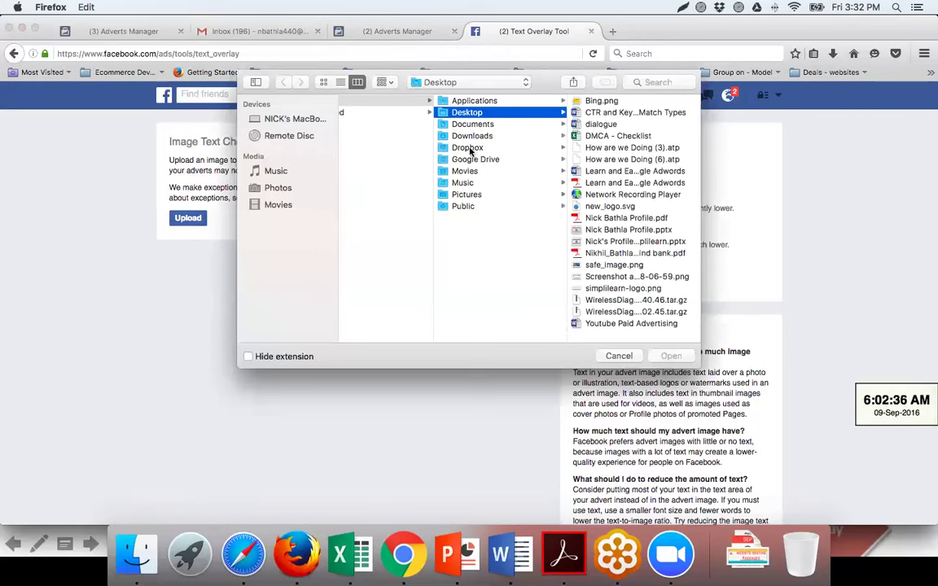
click(609, 267)
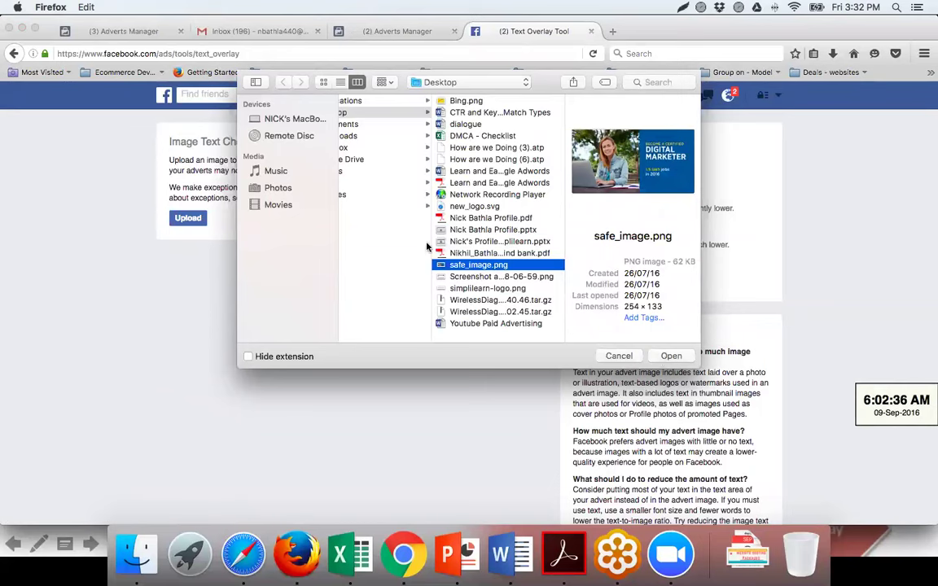
scroll(399, 249, left, 3)
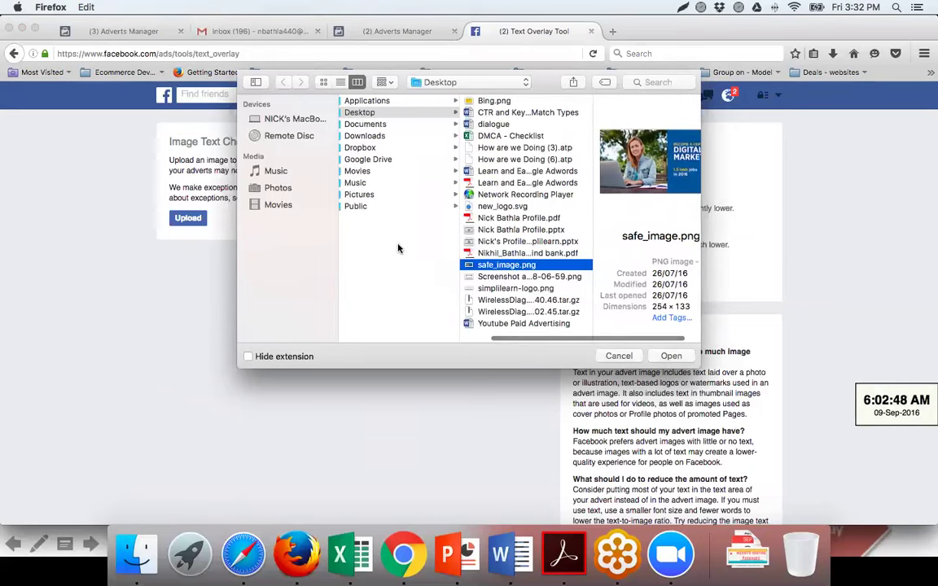
scroll(398, 248, right, 3)
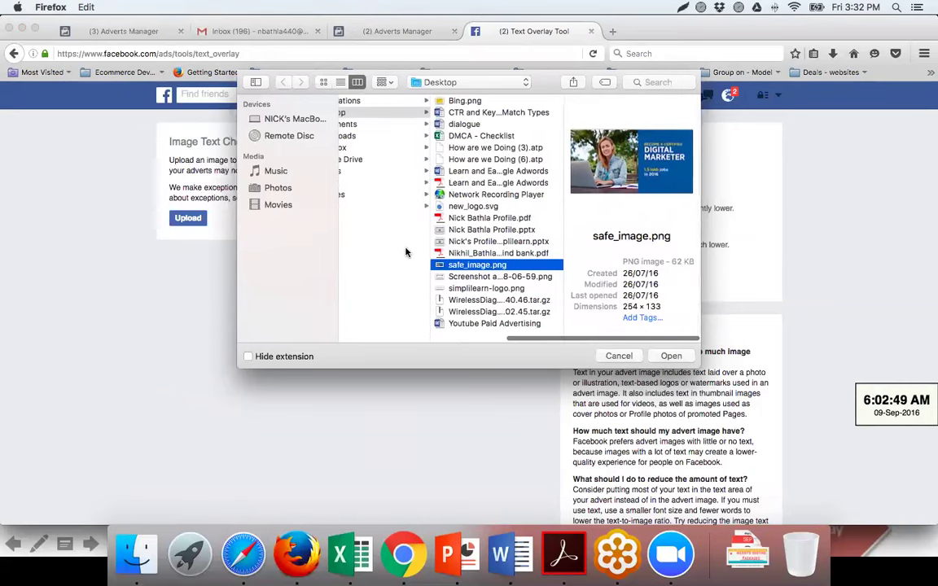
click(670, 356)
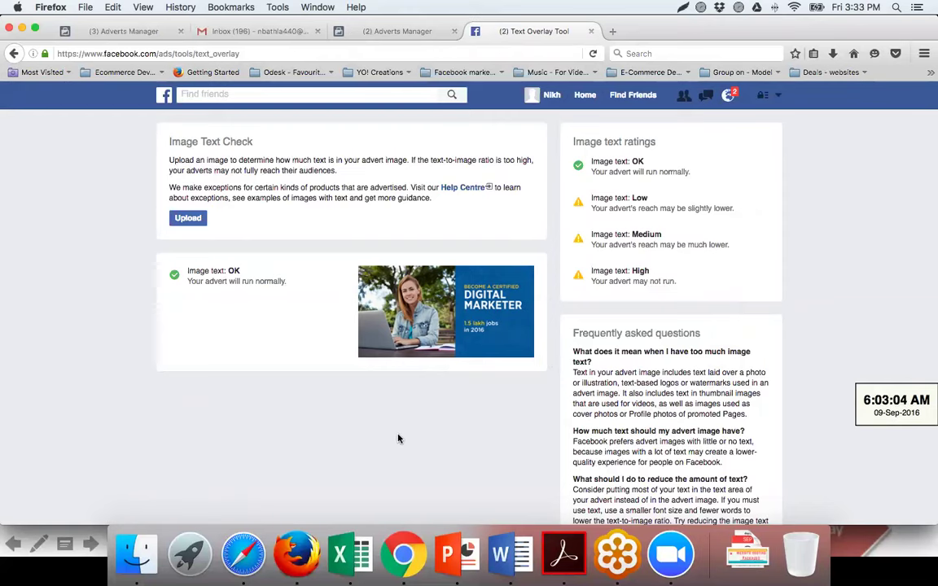
scroll(395, 439, down, 3)
scroll(396, 440, up, 3)
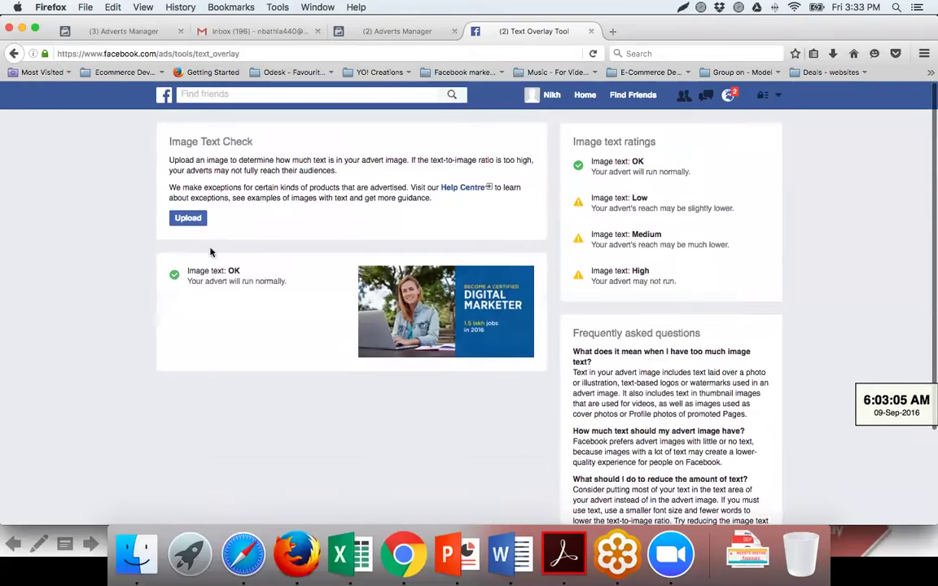
- Return to the new advert in Adverts Manager and choose the objective "Increase conversions on your website"
click(377, 35)
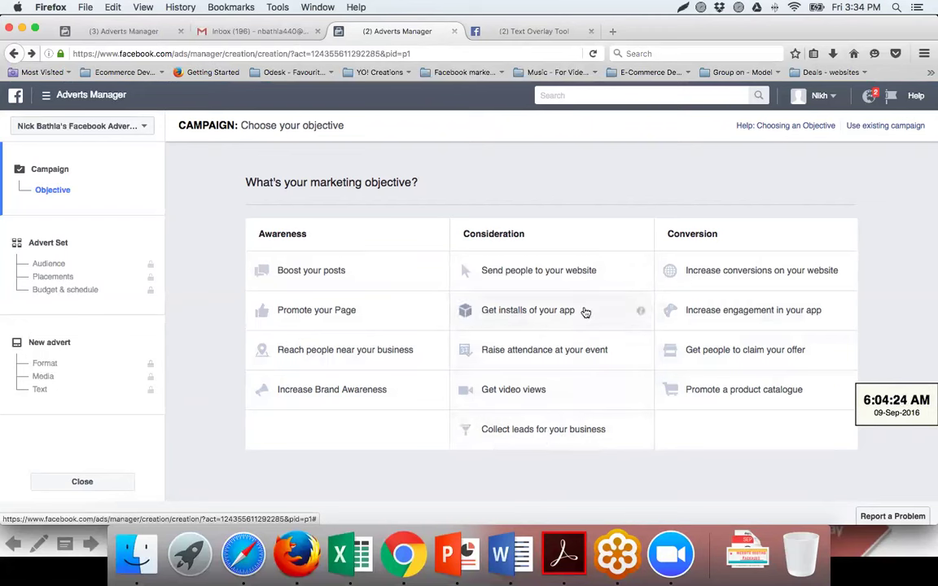
click(711, 275)
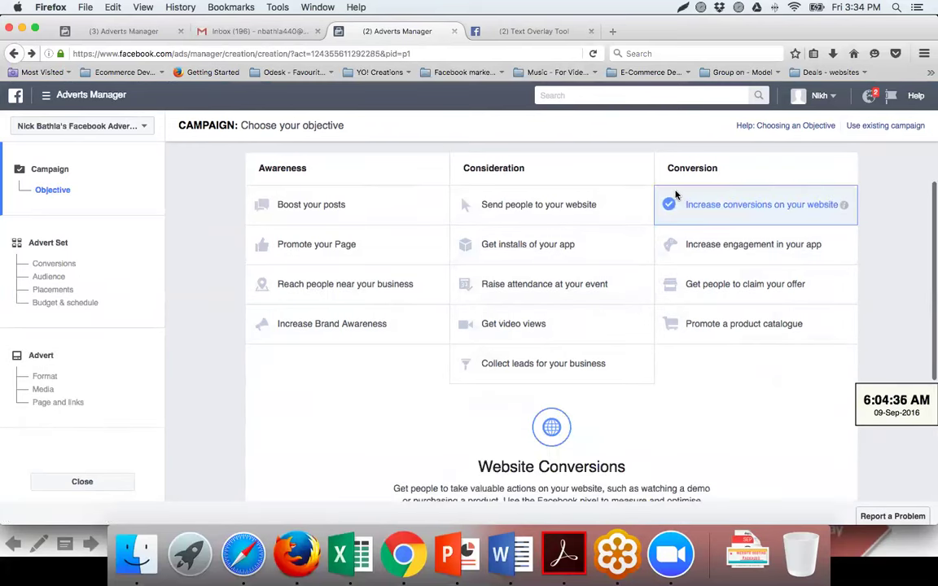
scroll(419, 418, down, 5)
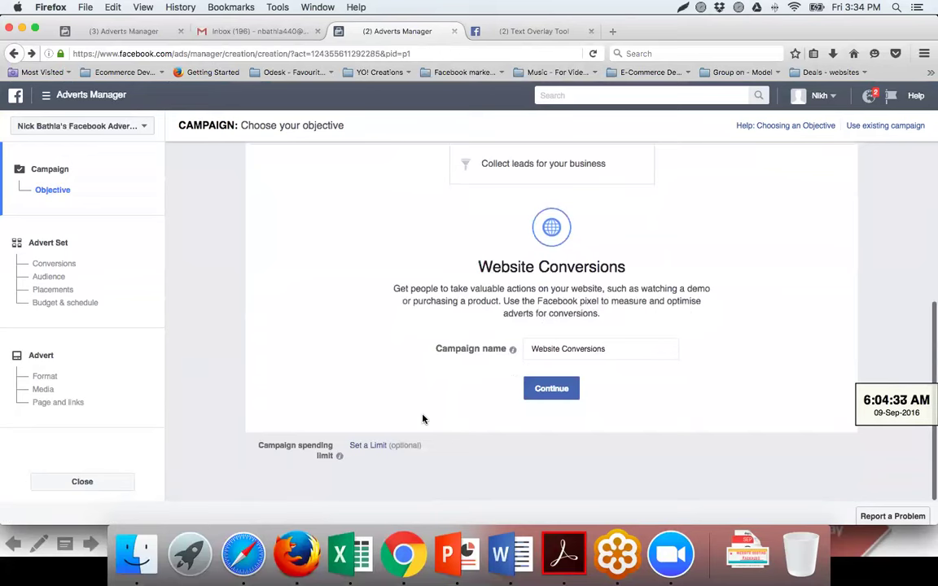
- Name the campaign "Form Fill ups" and continue to the advert set settings
click(610, 348)
drag(609, 348, 533, 349)
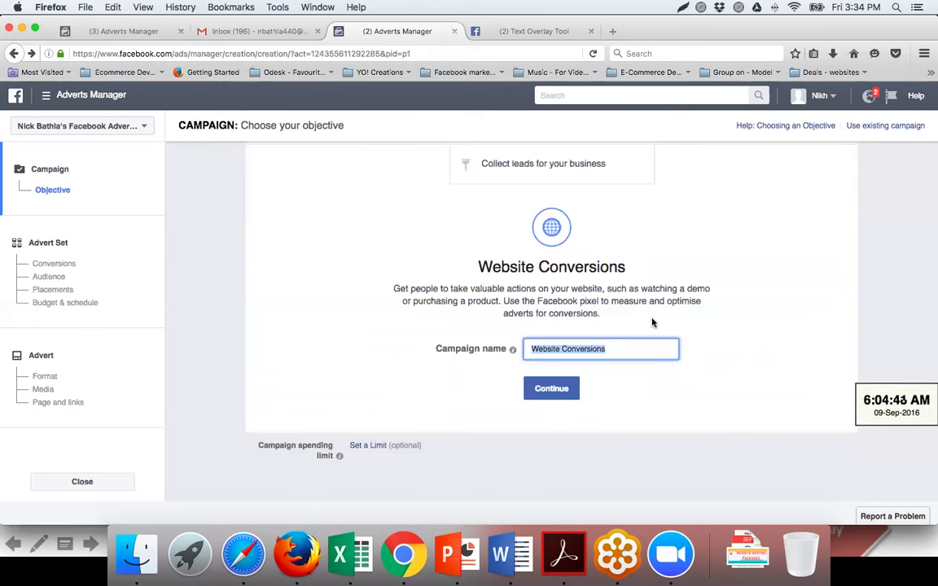
text(Form )
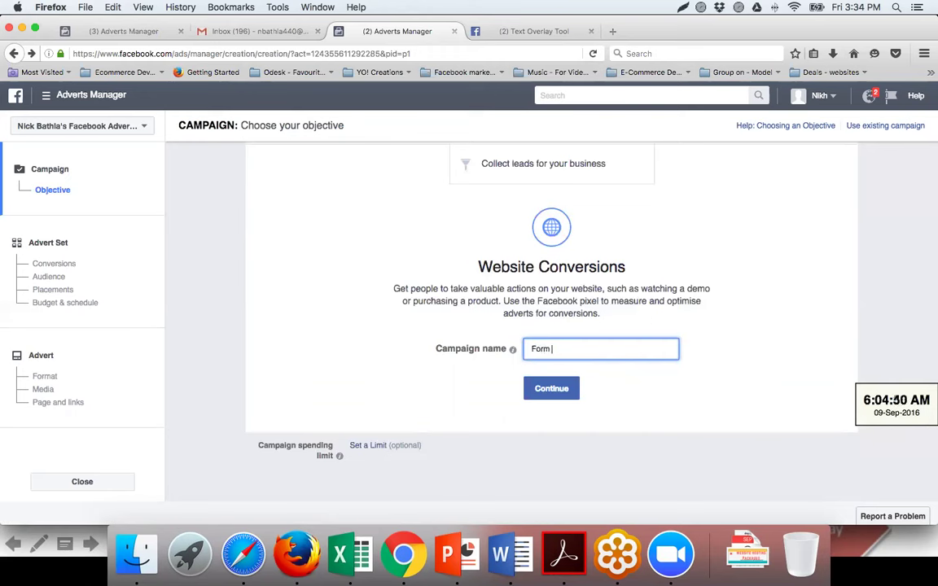
text(Fill ups)
click(551, 389)
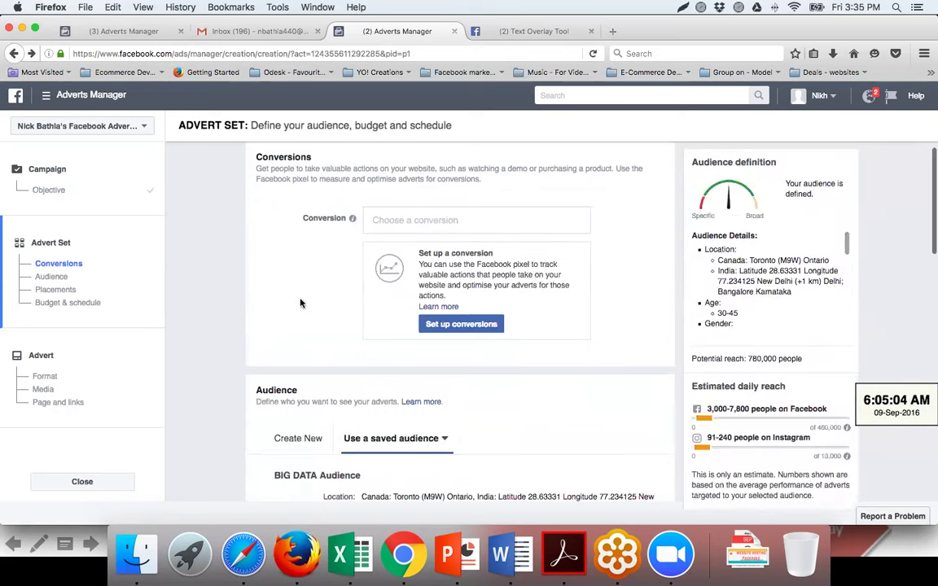
- Look through the conversions available for the advert set, without choosing one
scroll(297, 305, down, 4)
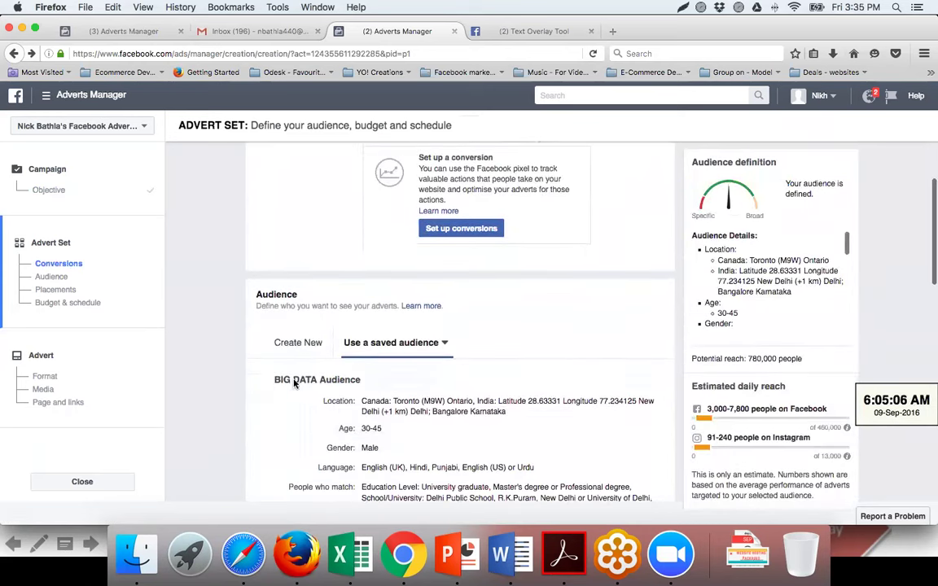
scroll(318, 275, up, 3)
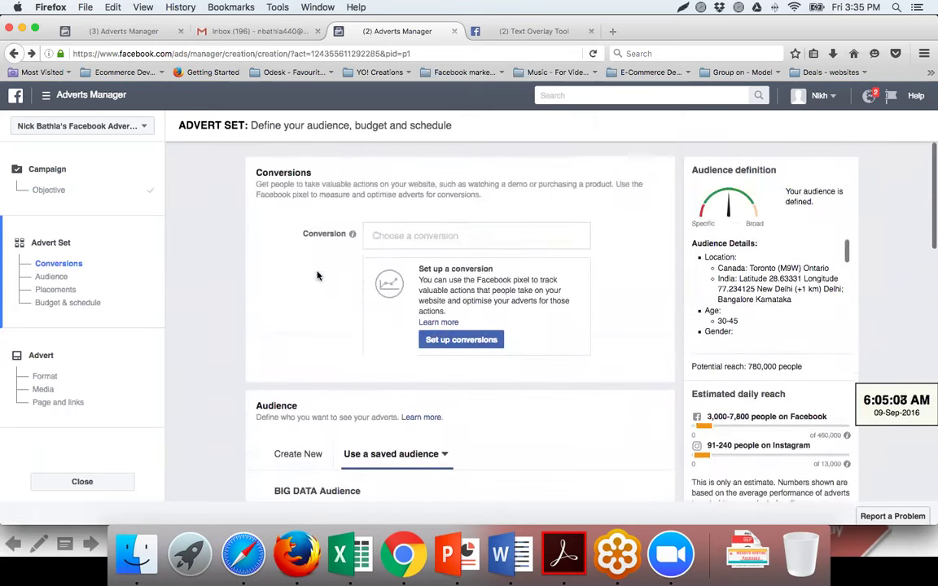
click(441, 234)
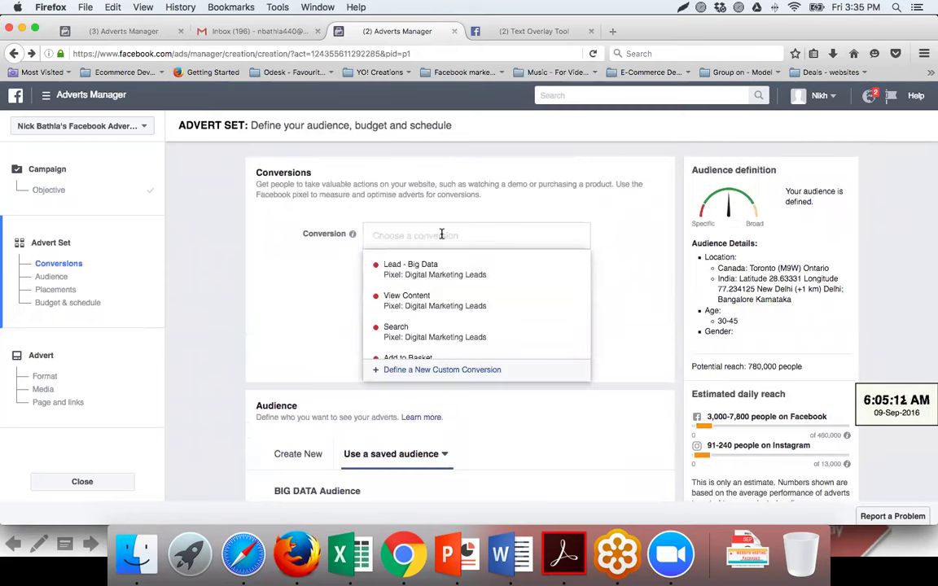
scroll(443, 261, down, 3)
scroll(443, 277, down, 4)
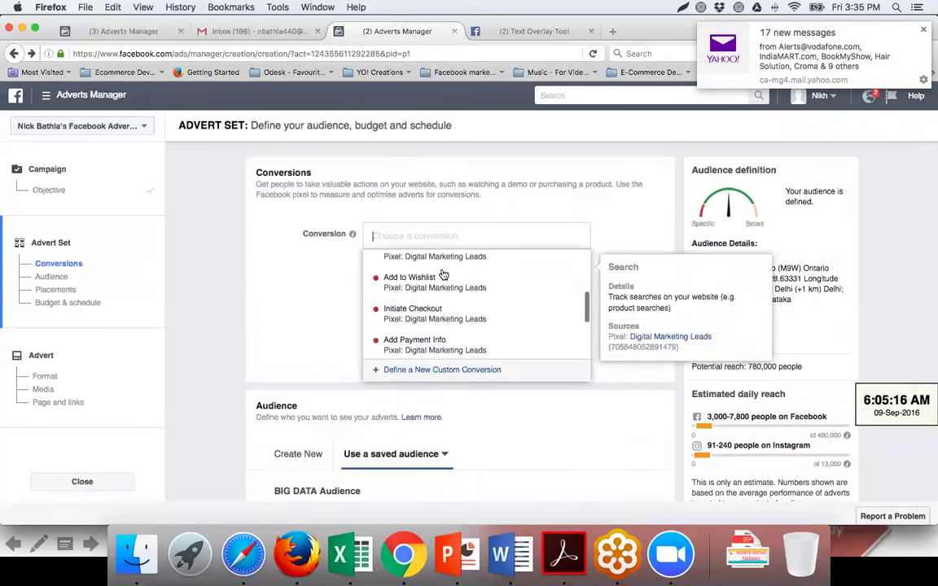
scroll(438, 308, down, 3)
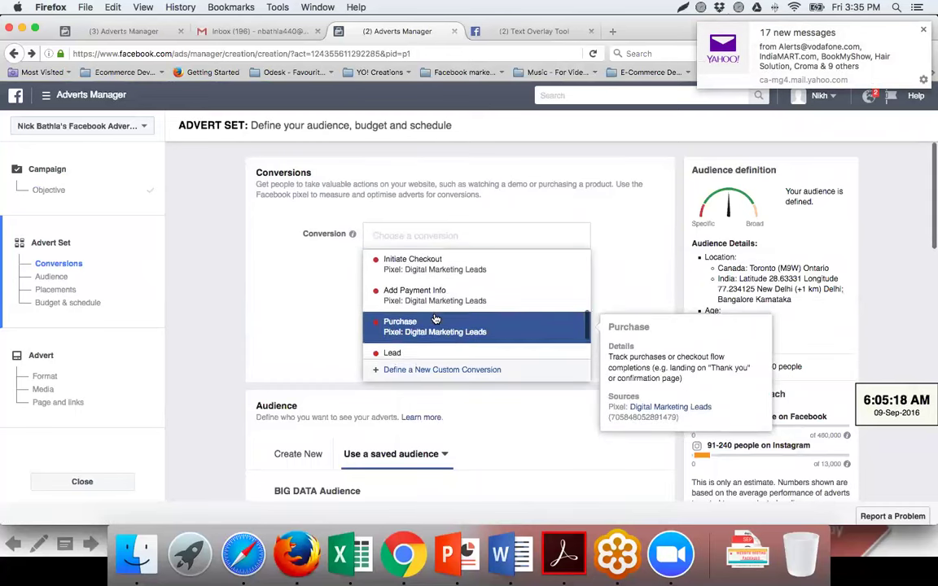
click(309, 318)
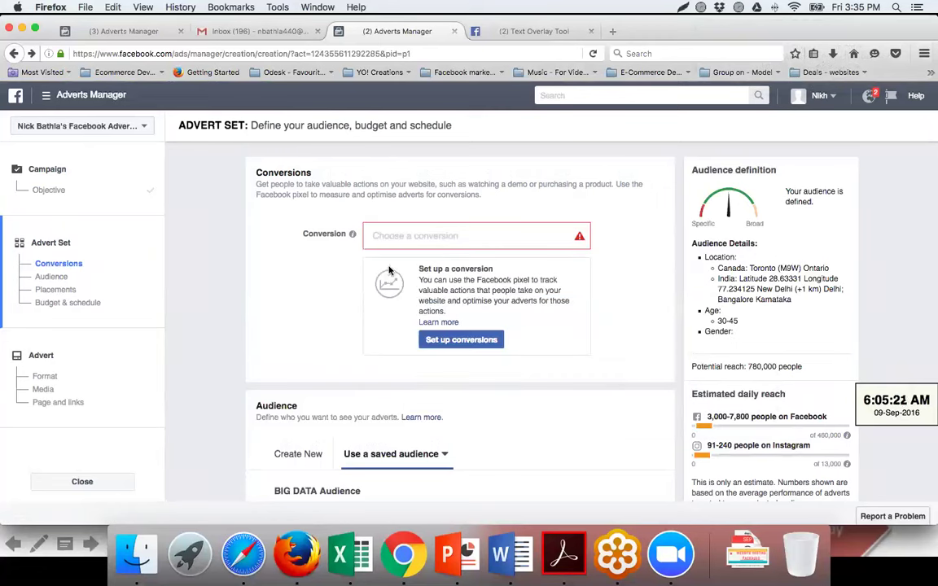
click(469, 234)
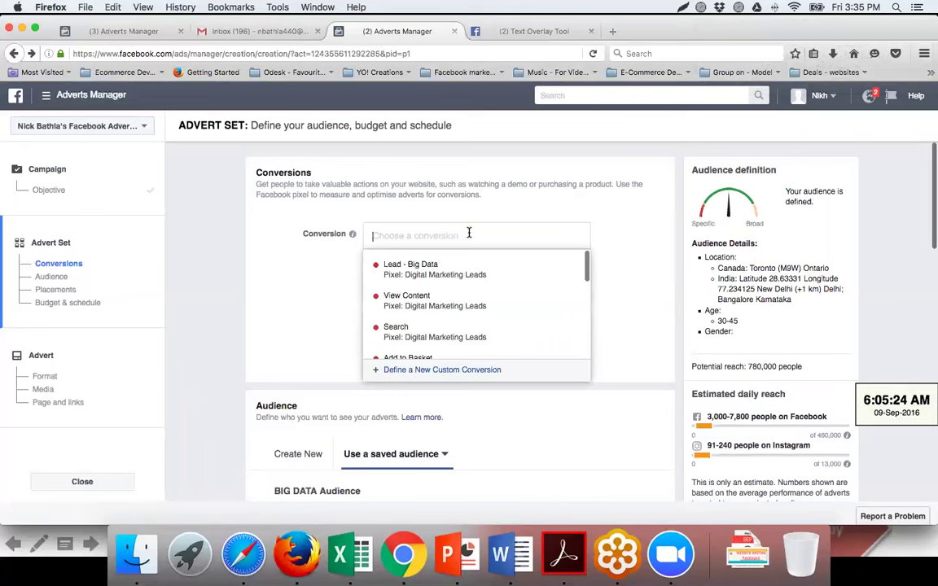
click(295, 281)
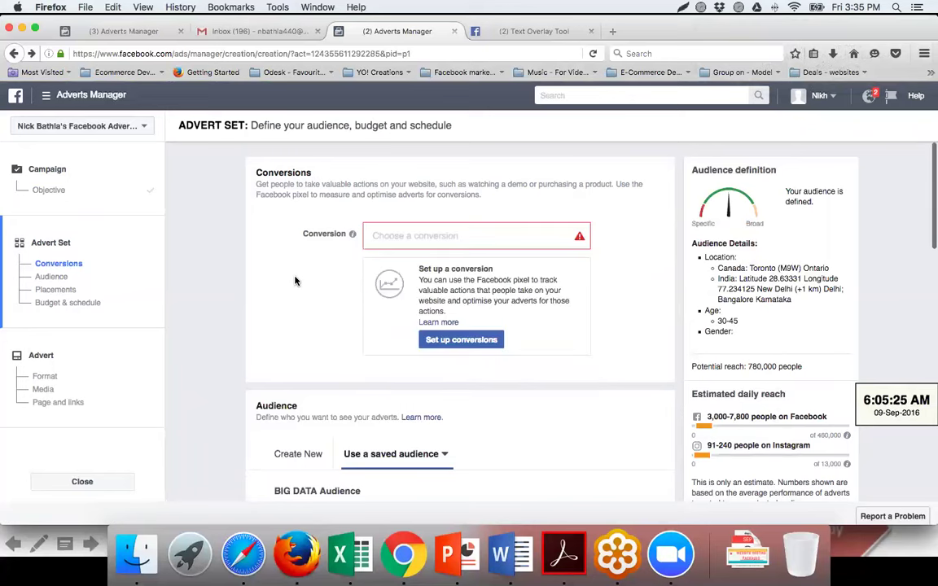
- Open conversion tracking with standard events, review the full list of event codes, and close the pixel code view
click(461, 340)
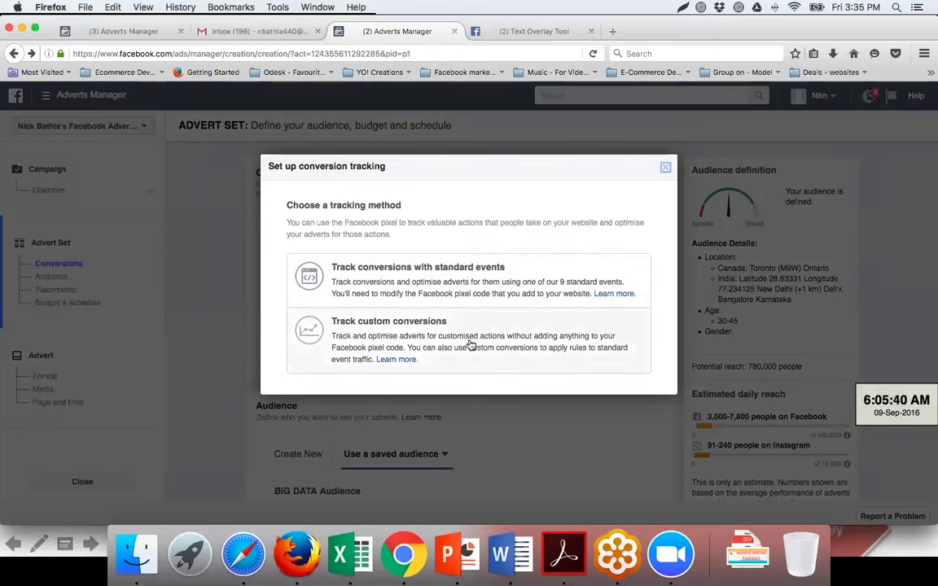
click(486, 290)
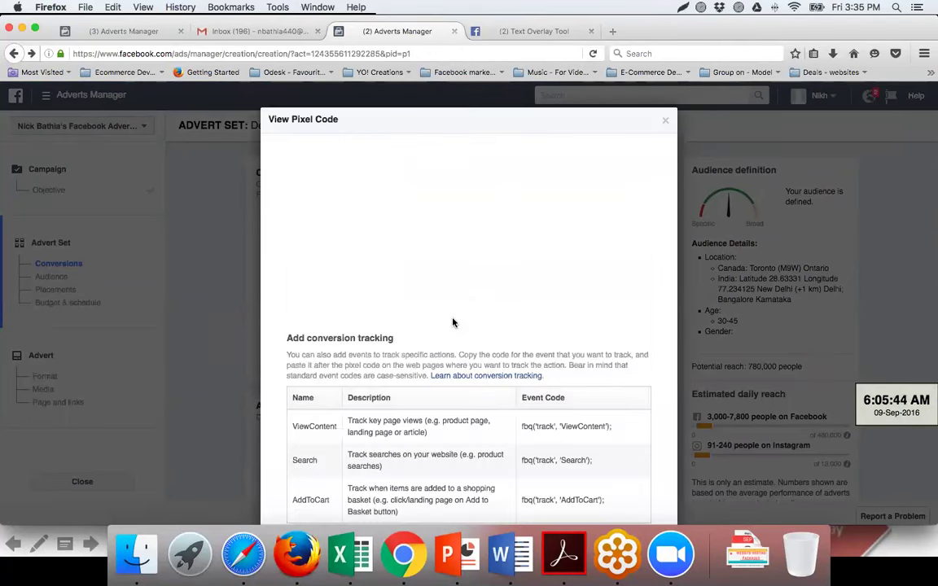
scroll(443, 376, down, 2)
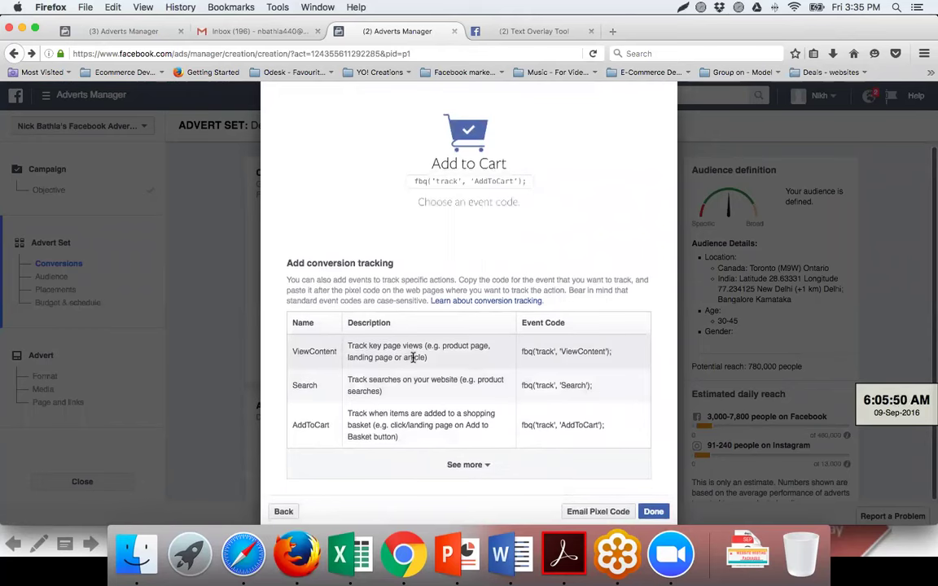
scroll(413, 356, down, 1)
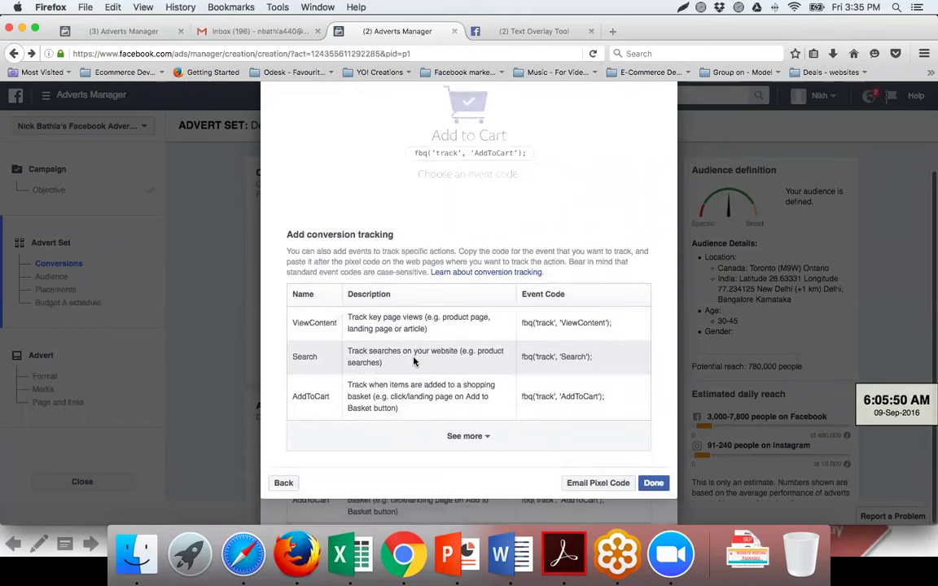
click(456, 437)
scroll(455, 424, down, 2)
scroll(455, 423, down, 5)
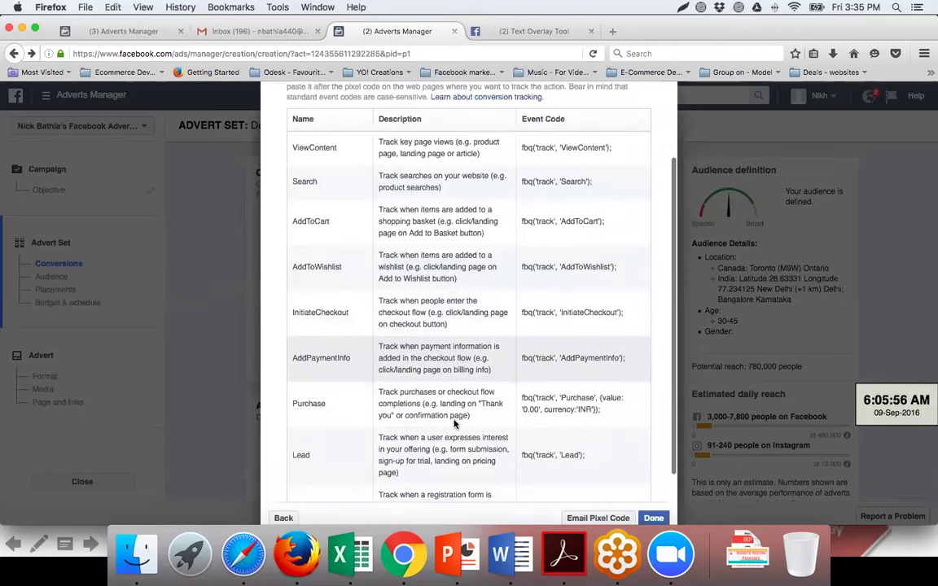
scroll(413, 417, down, 2)
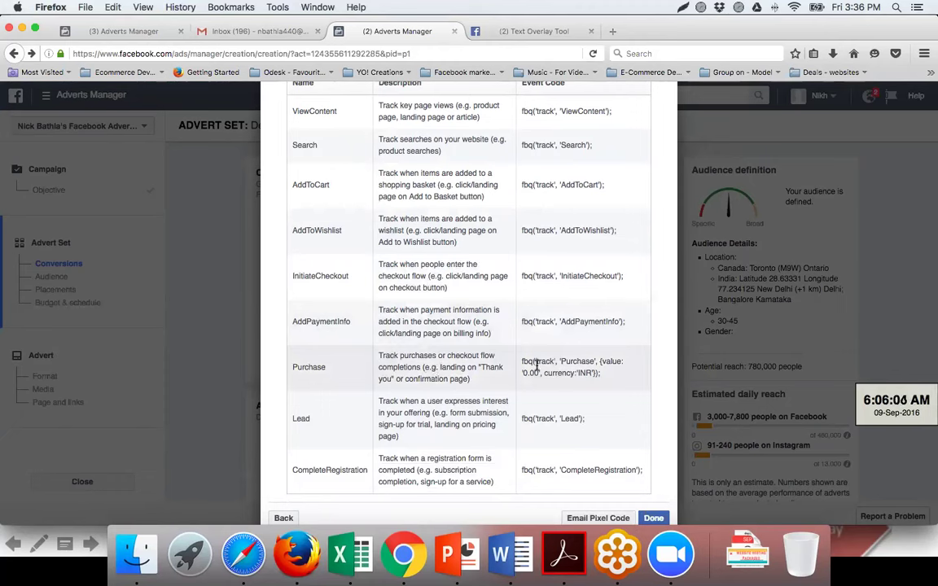
click(653, 518)
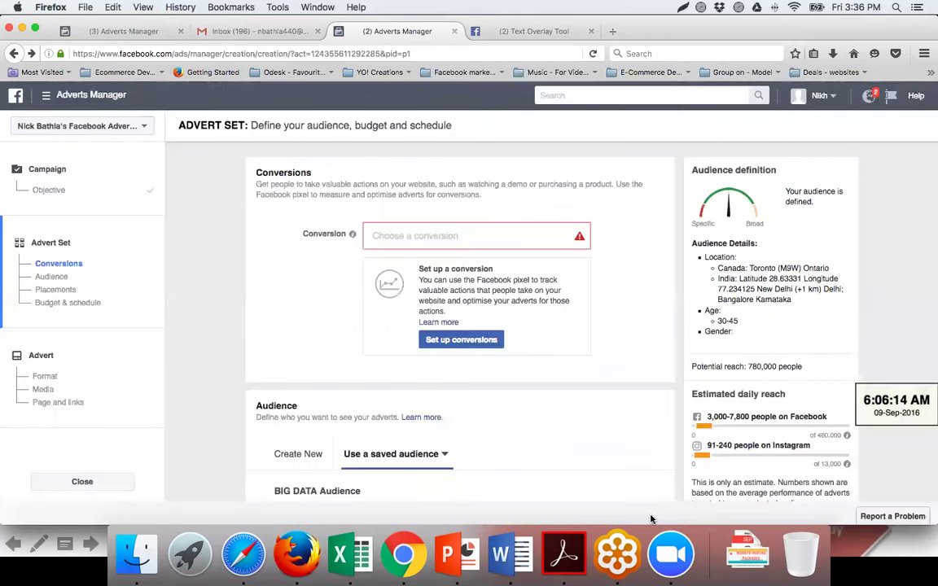
- Reopen tracking with standard events, expand the full event code list, and open the form for emailing the pixel code
click(470, 340)
click(461, 296)
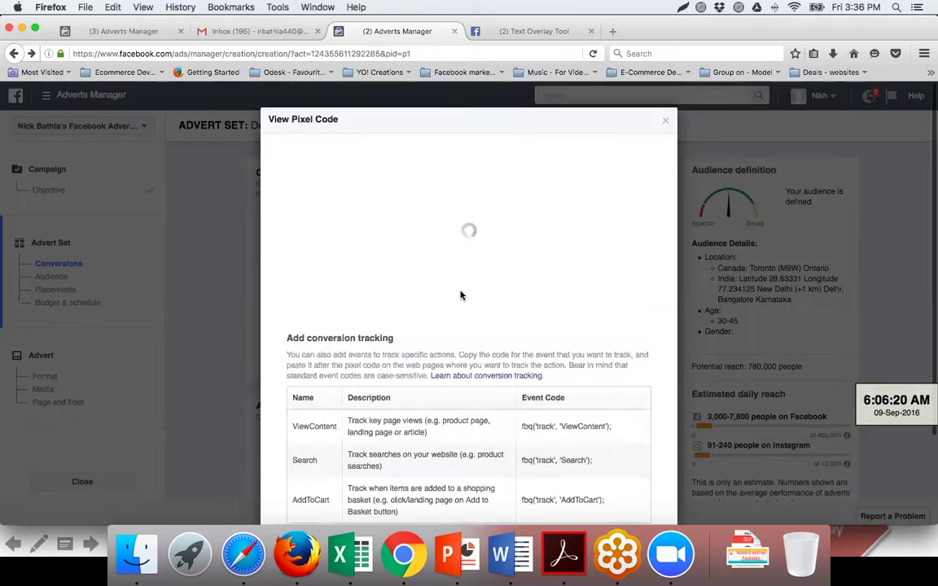
scroll(431, 345, down, 3)
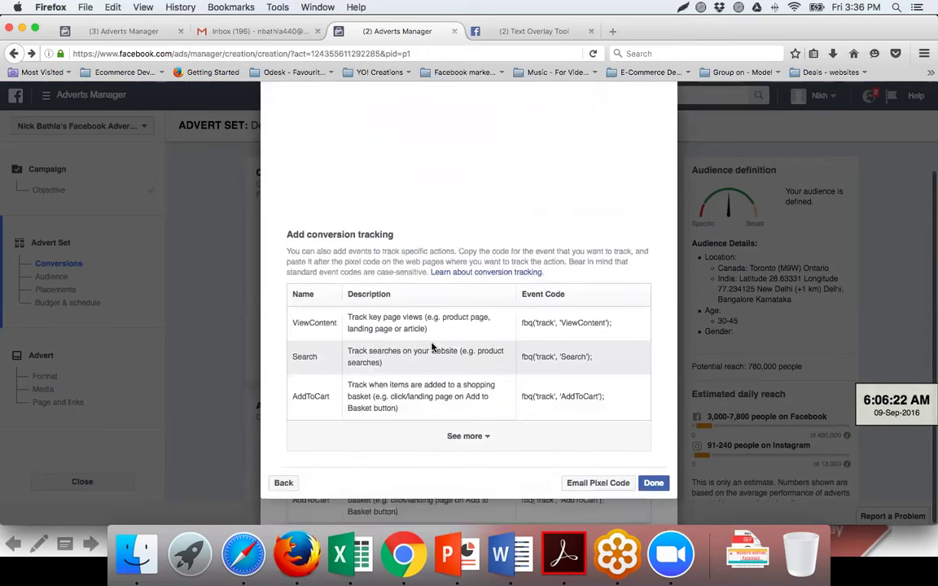
click(459, 437)
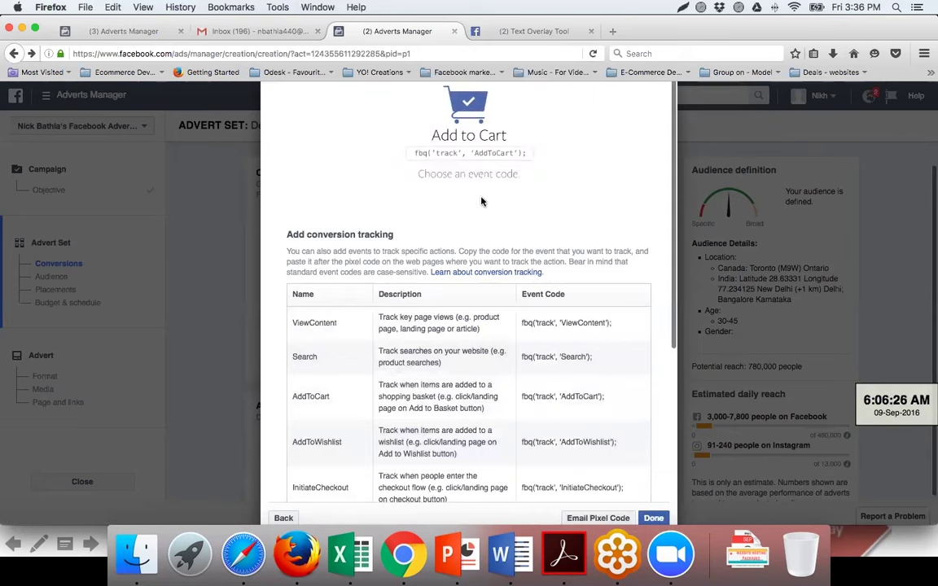
scroll(439, 388, down, 5)
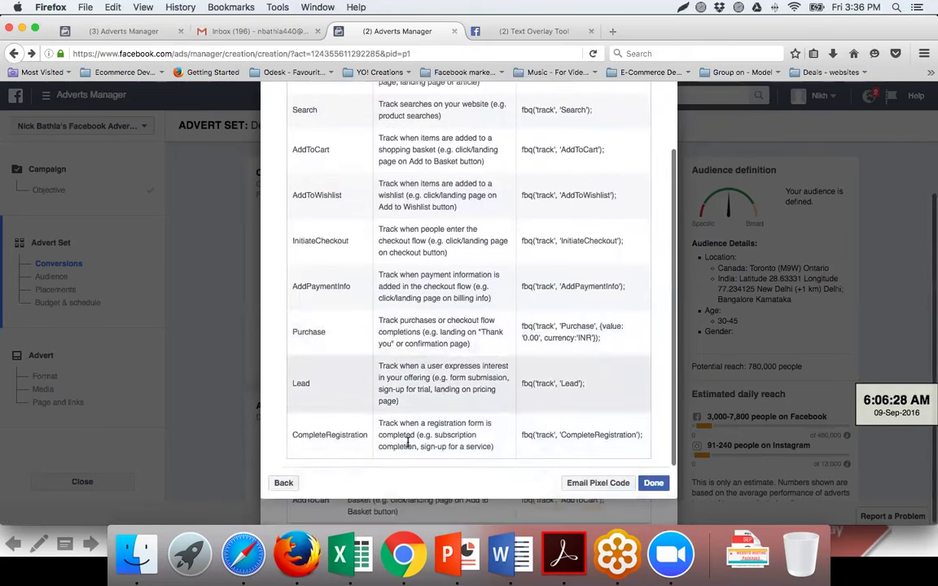
click(605, 484)
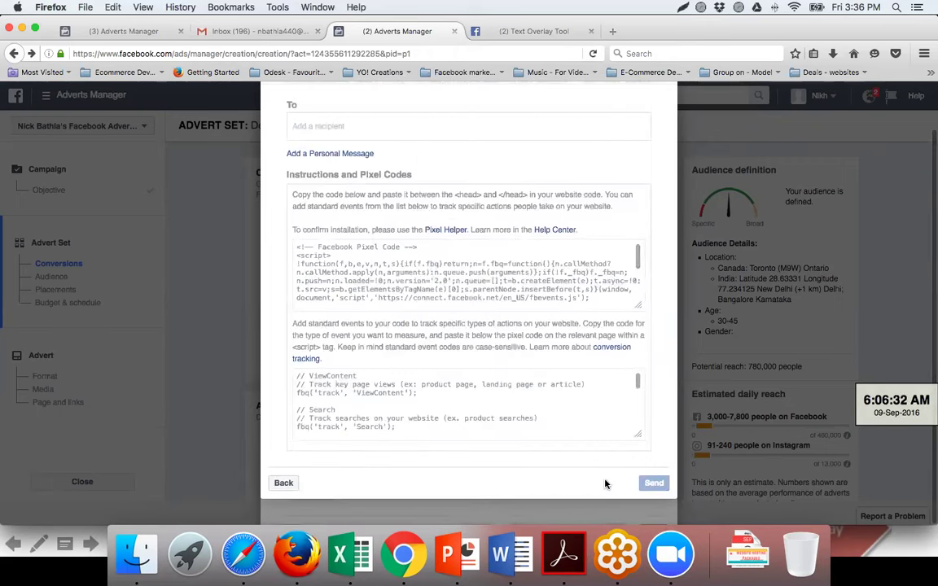
- Copy the entire Facebook base pixel code from the email instructions
click(346, 261)
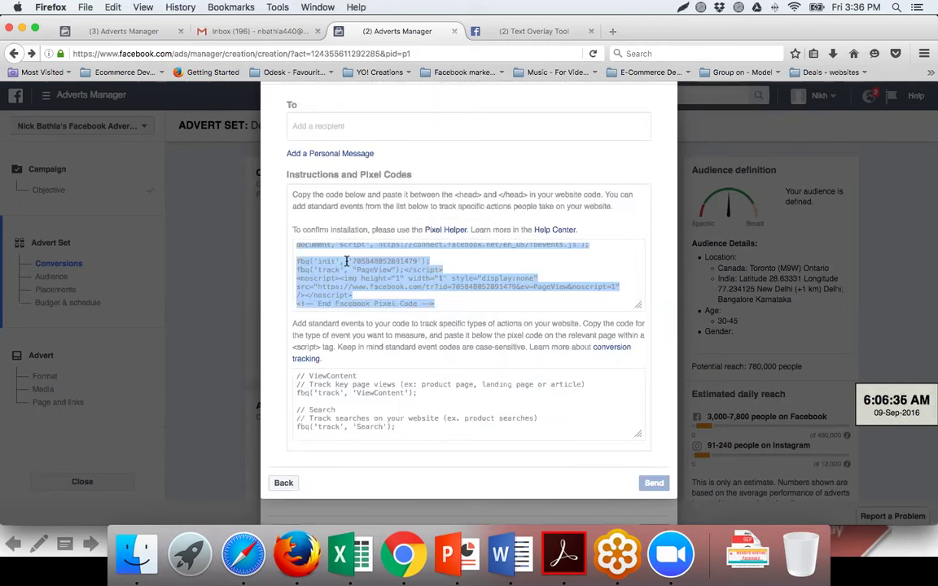
click(387, 262)
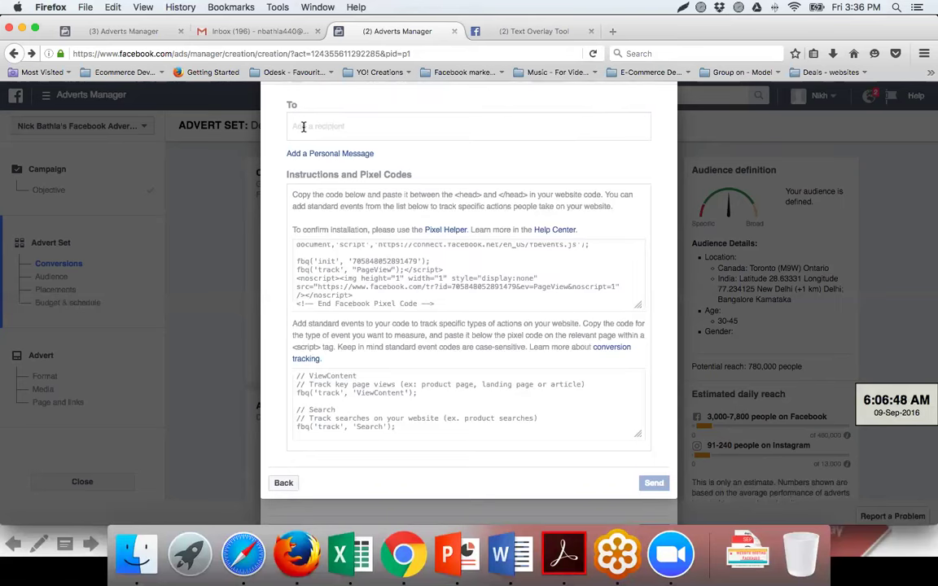
click(370, 259)
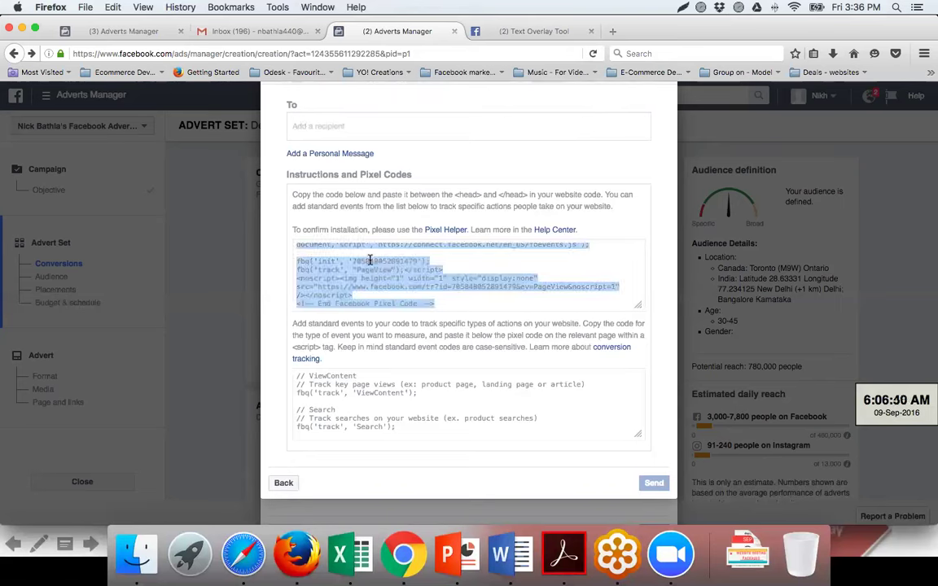
key(super+c)
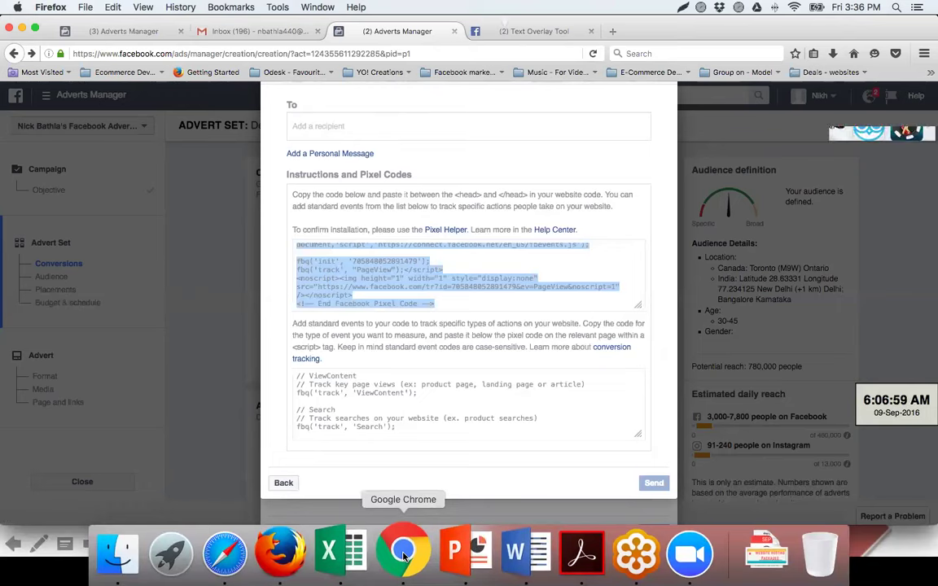
- Switch to Chrome and open instapage.com in a new tab
click(403, 553)
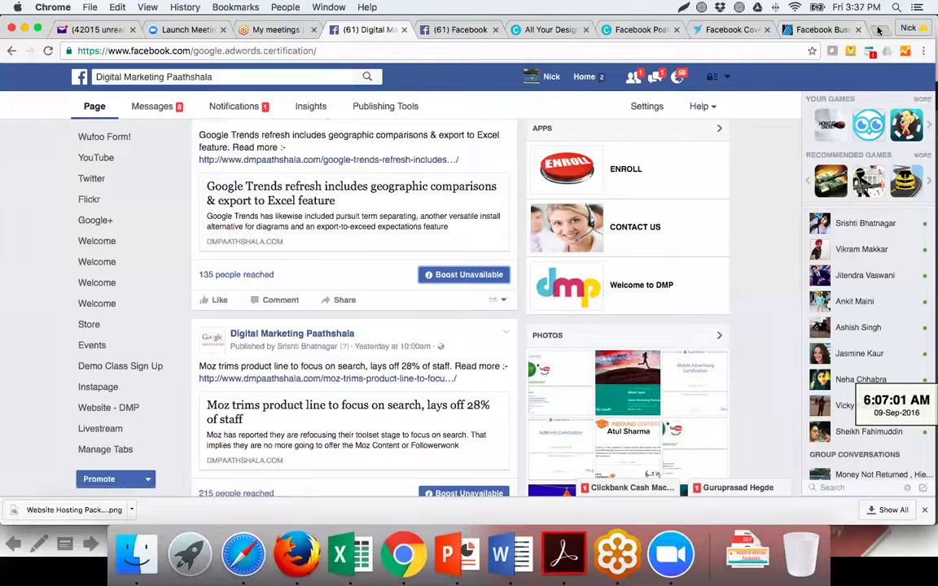
click(879, 30)
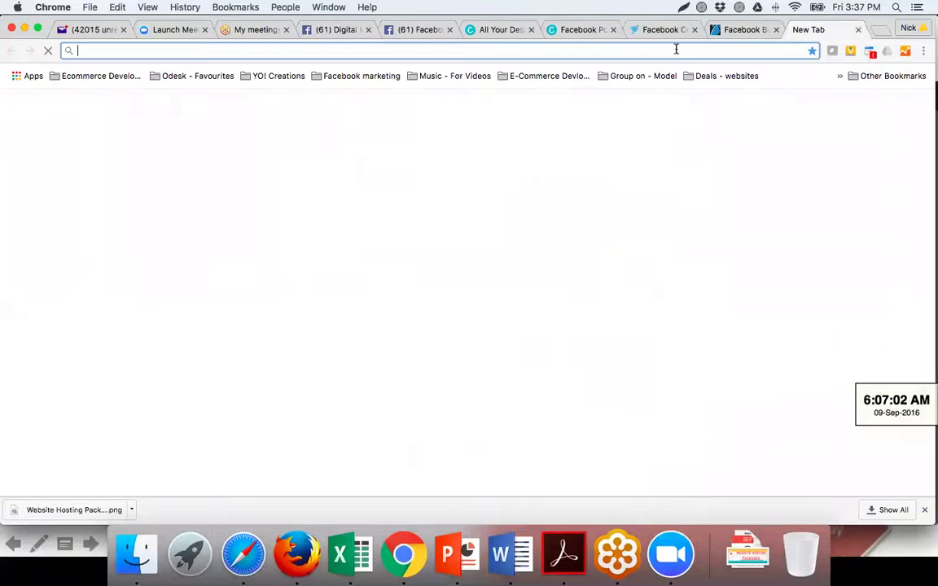
text(instapage.com)
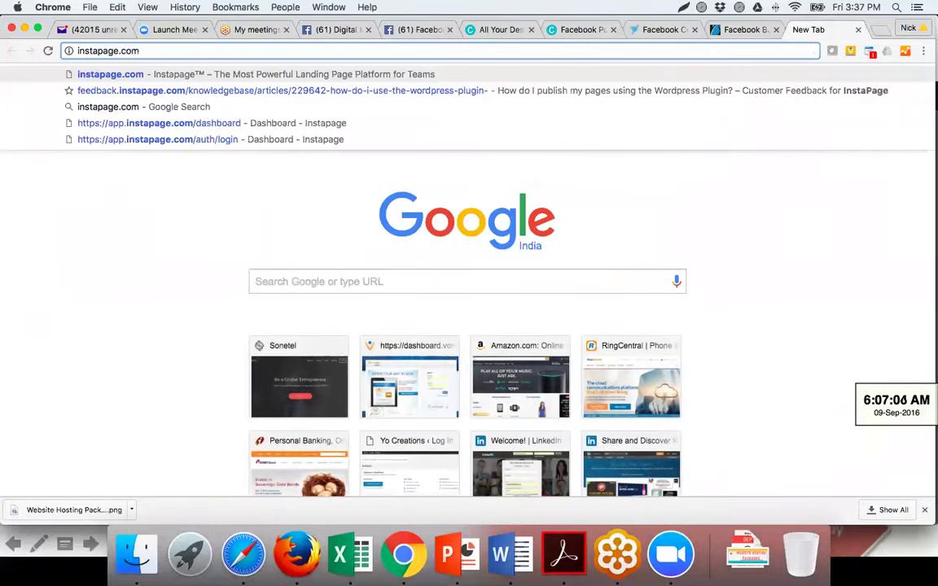
key(Return)
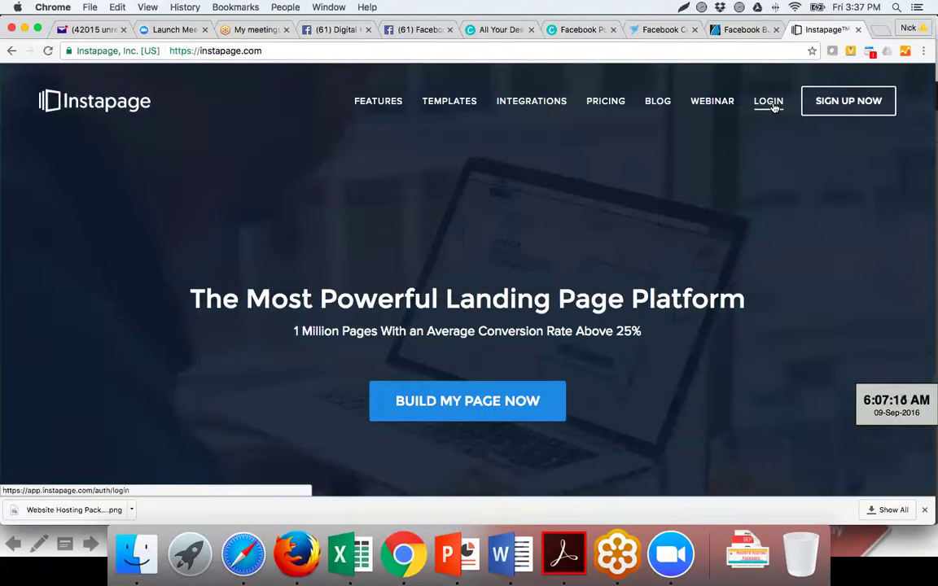
- Log in to Instapage with the prefilled credentials and expand the "DM - Delhi" project folder
click(772, 105)
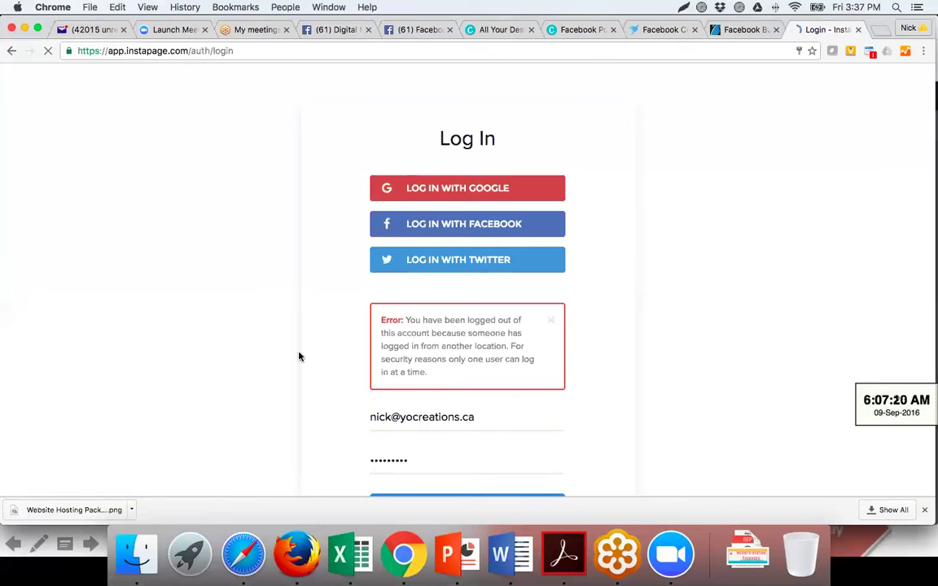
scroll(301, 354, down, 5)
click(440, 359)
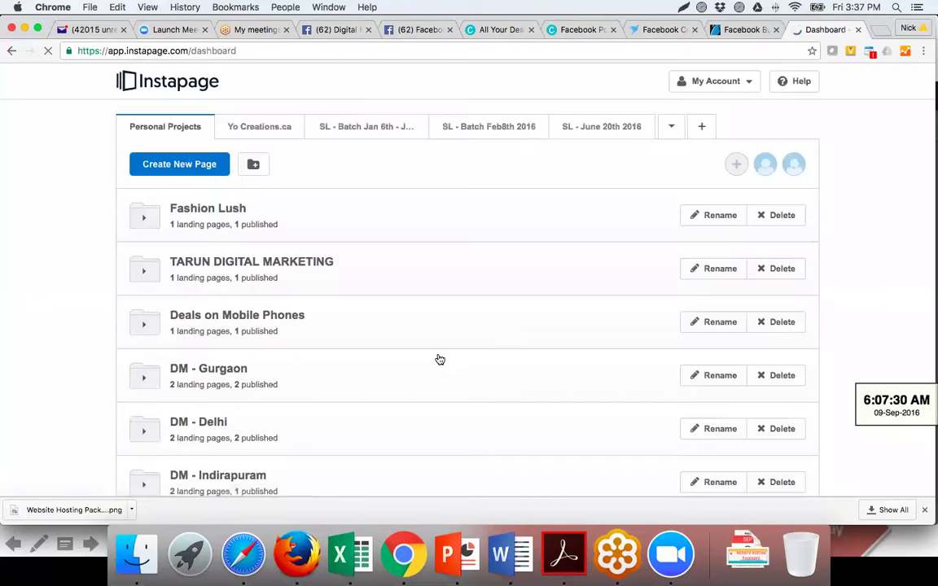
scroll(70, 326, down, 5)
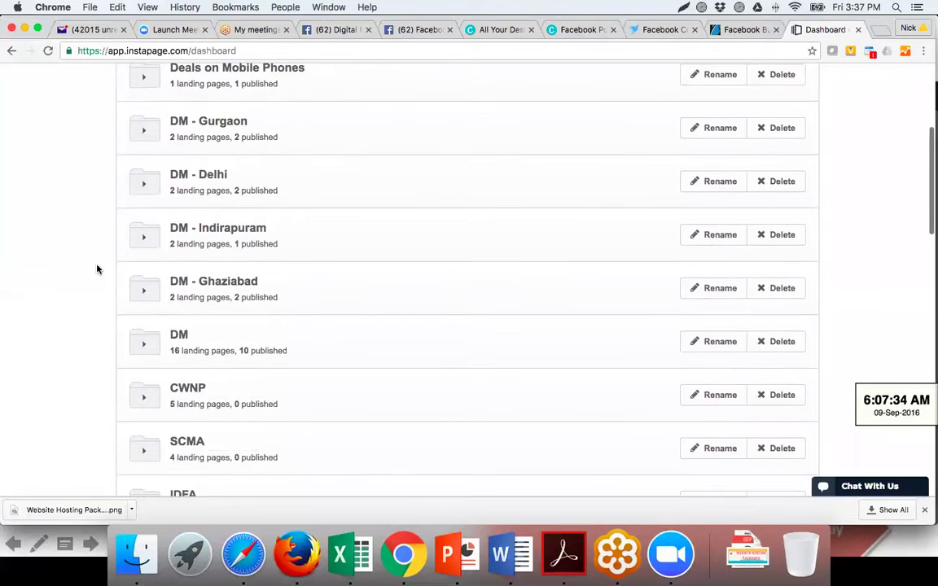
click(145, 186)
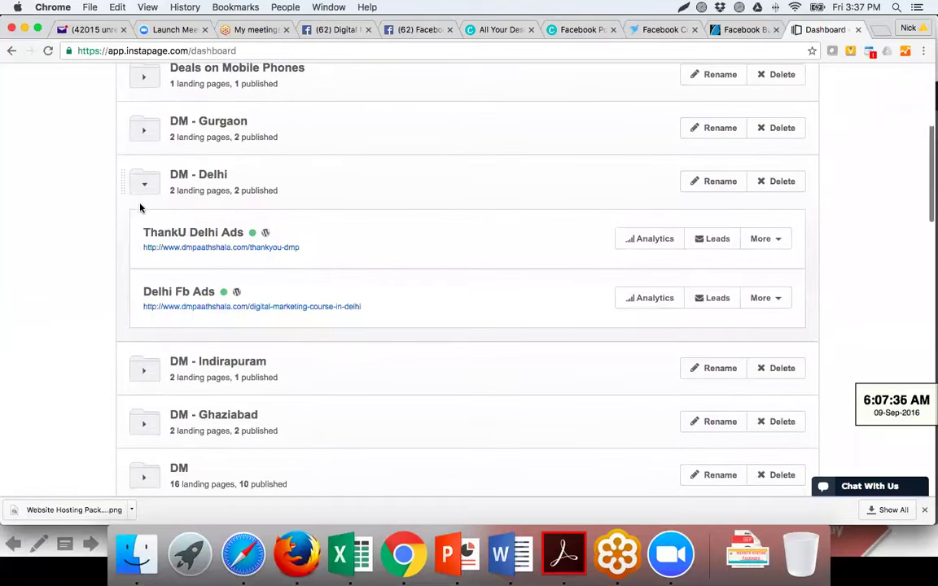
- Open the live ThankU Delhi Ads and Delhi Fb Ads pages in new tabs and look at the thank-you page
right_click(180, 248)
click(197, 253)
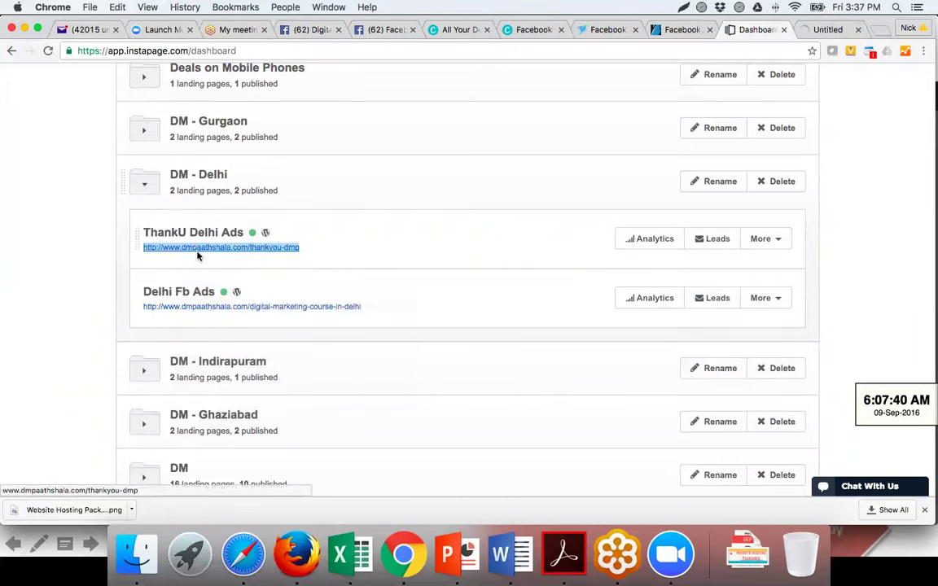
right_click(229, 310)
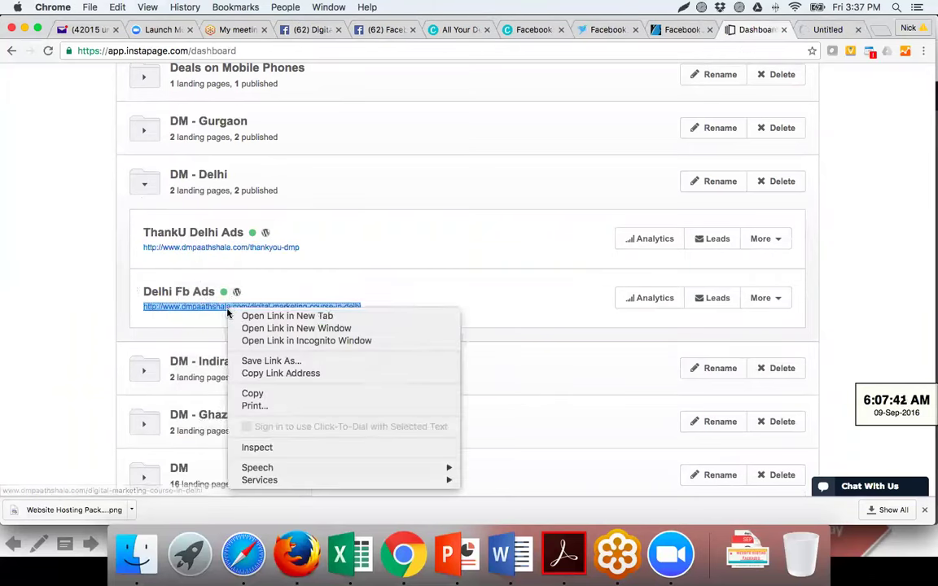
click(257, 317)
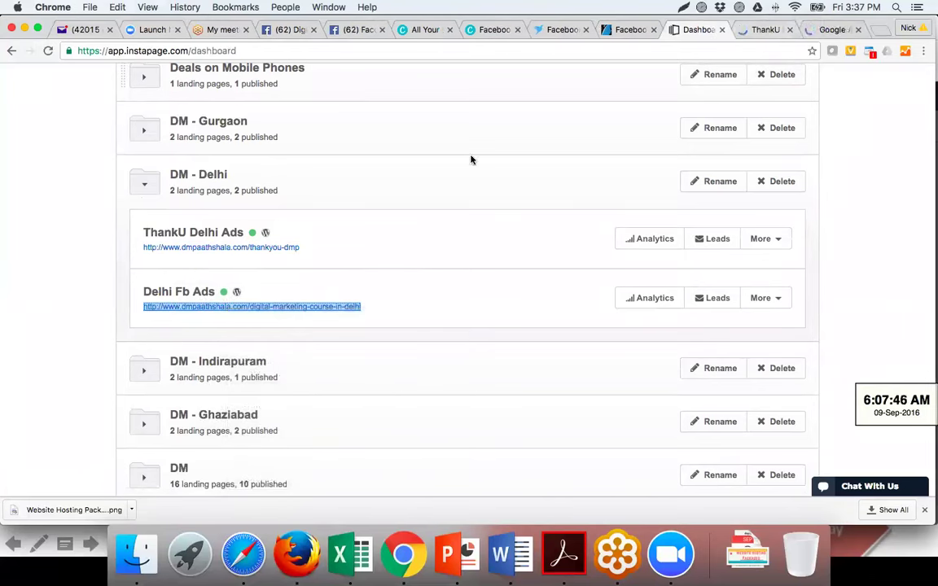
click(212, 248)
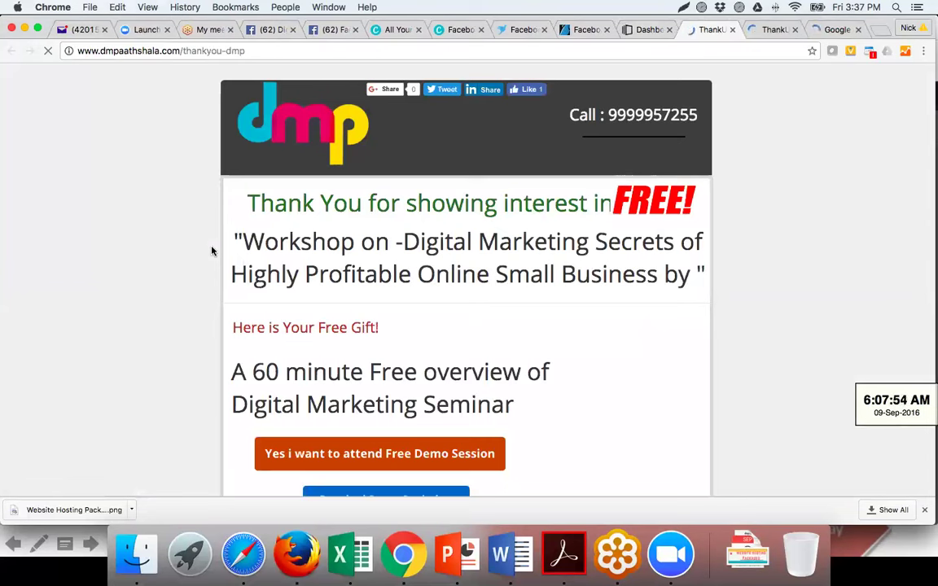
click(765, 30)
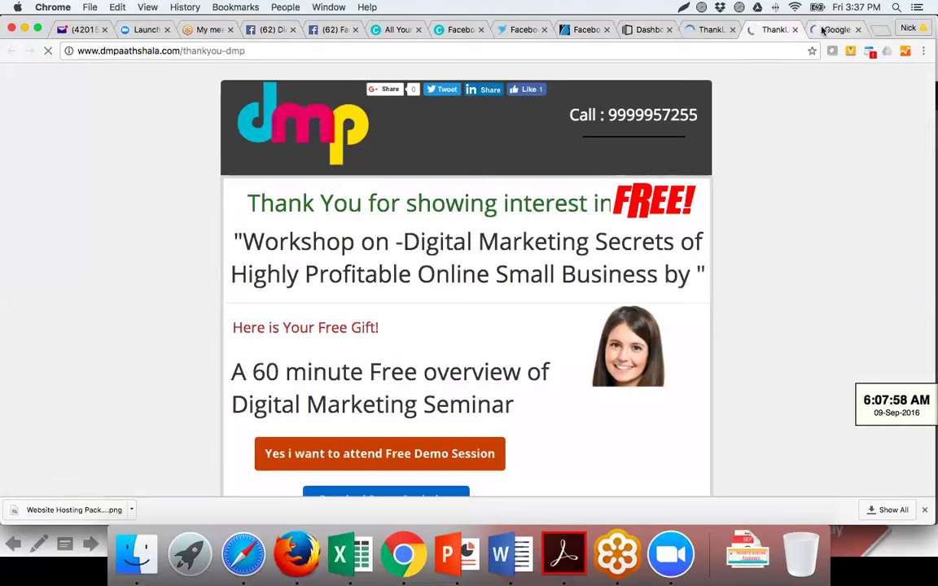
click(705, 30)
click(702, 31)
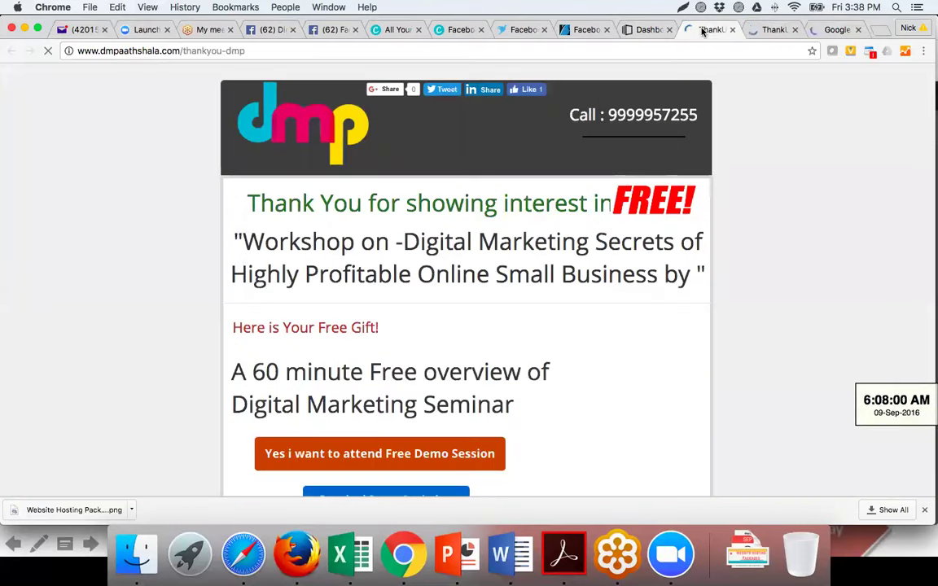
- Return to the Instapage dashboard and open the ThankU Delhi Ads page in the page builder
click(647, 30)
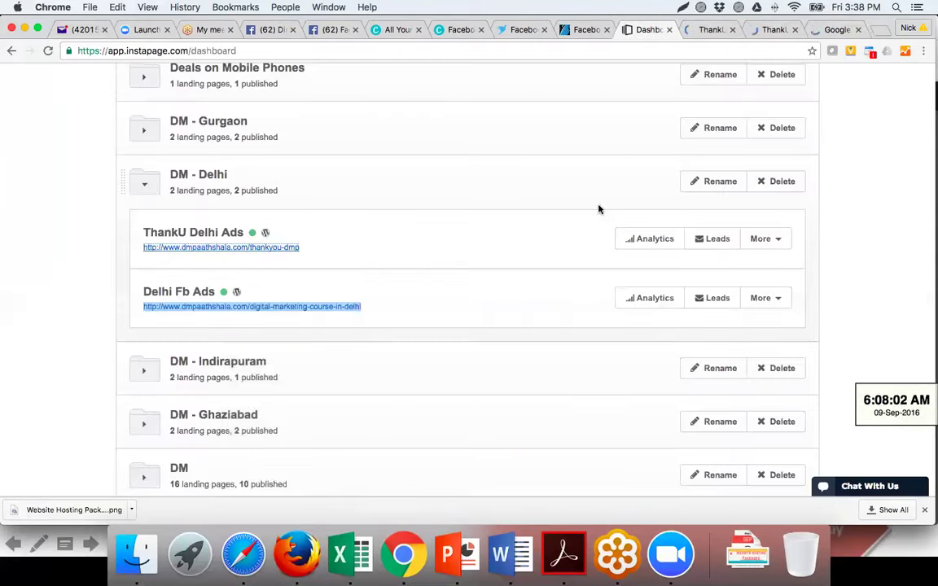
click(765, 239)
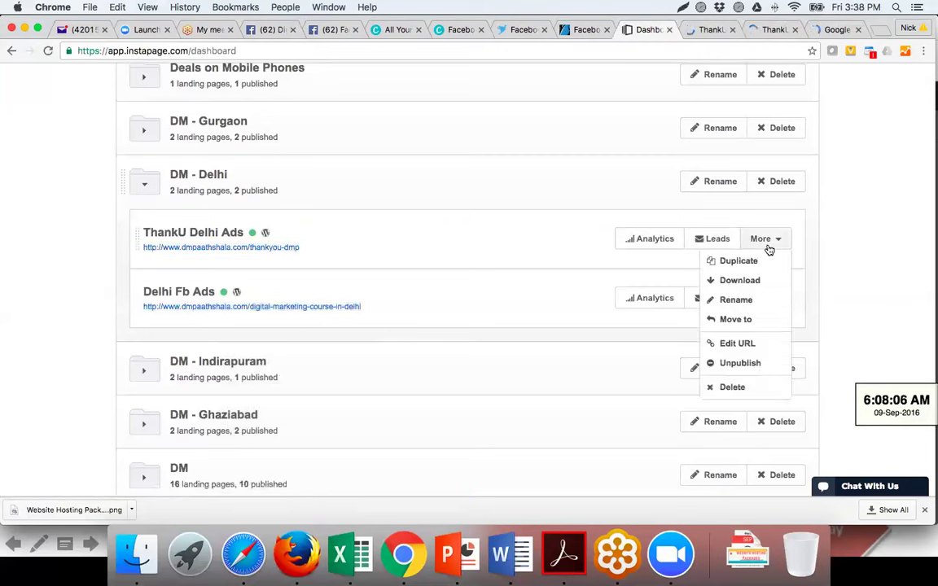
click(354, 244)
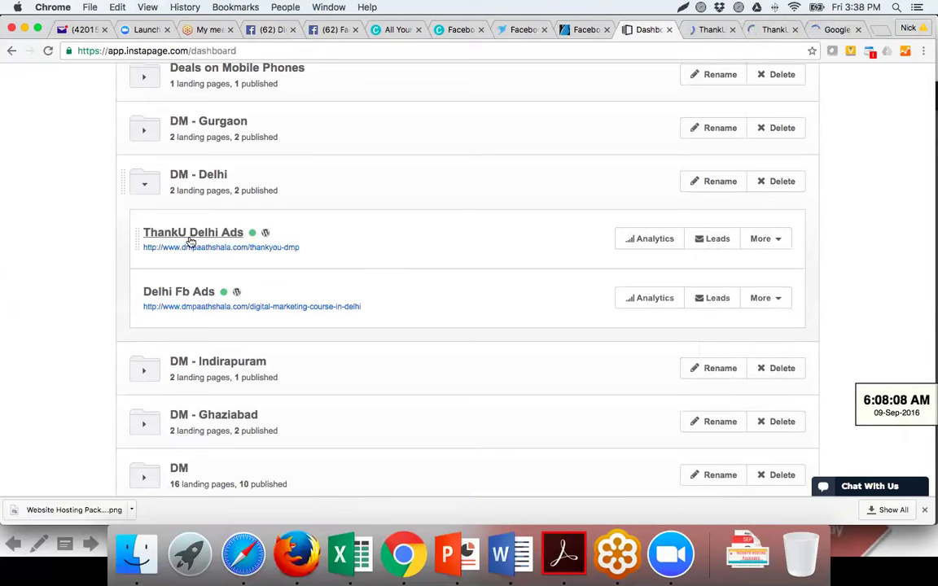
click(186, 234)
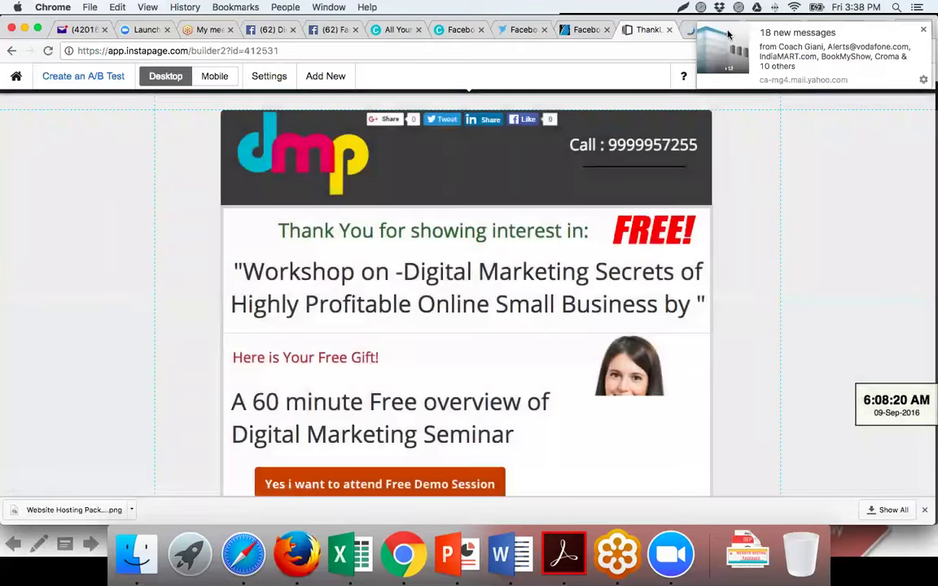
click(924, 30)
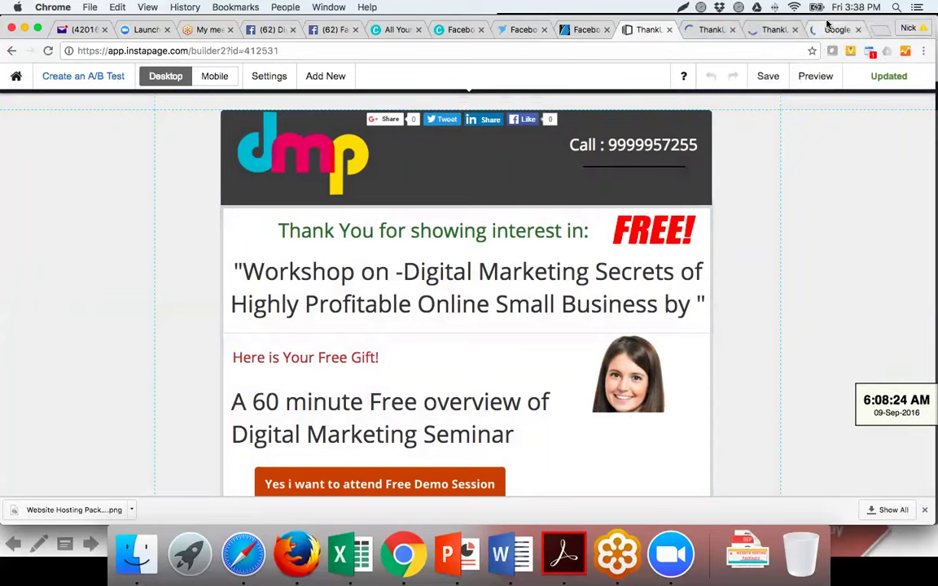
- Review the live digital marketing course landing page with its lead form, and the live thank-you page
click(827, 26)
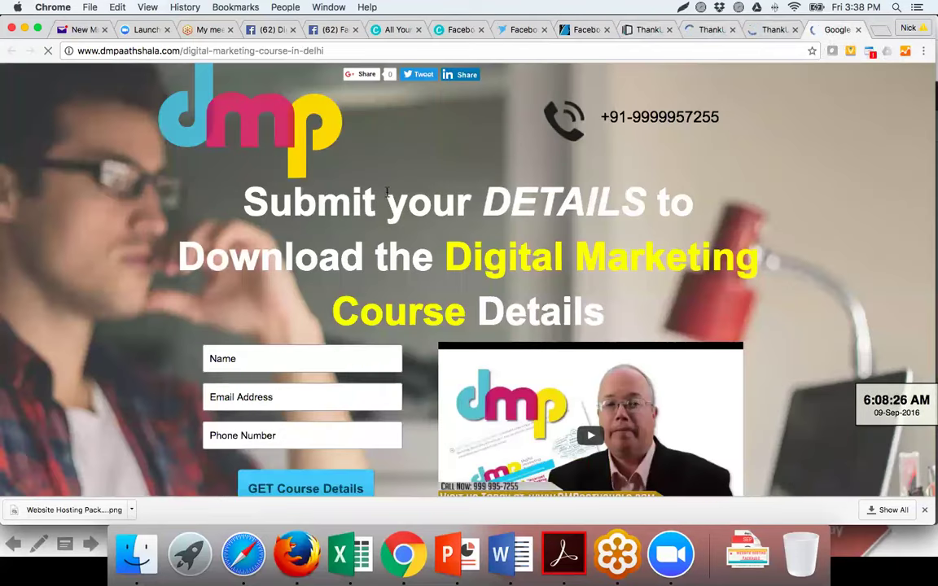
scroll(276, 236, down, 3)
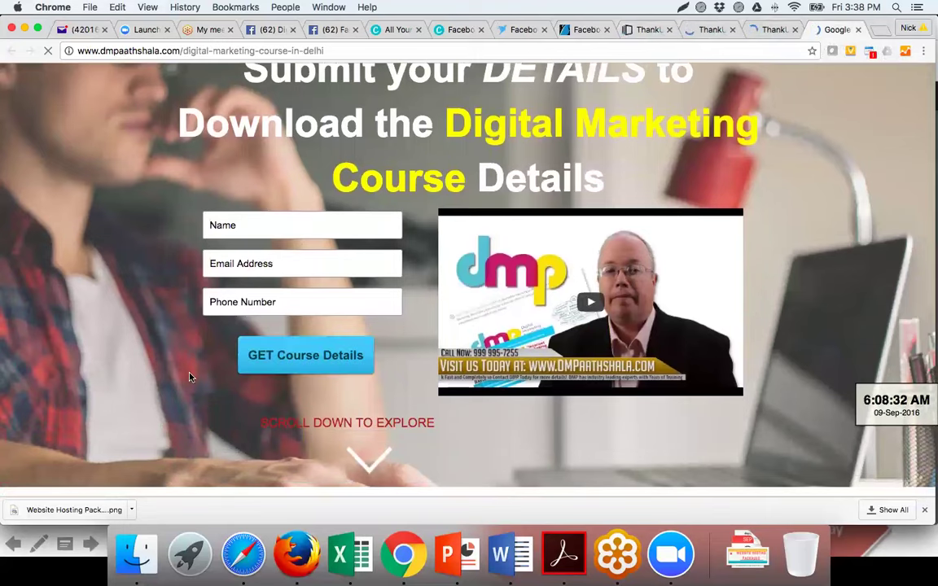
scroll(189, 378, down, 10)
scroll(189, 378, down, 15)
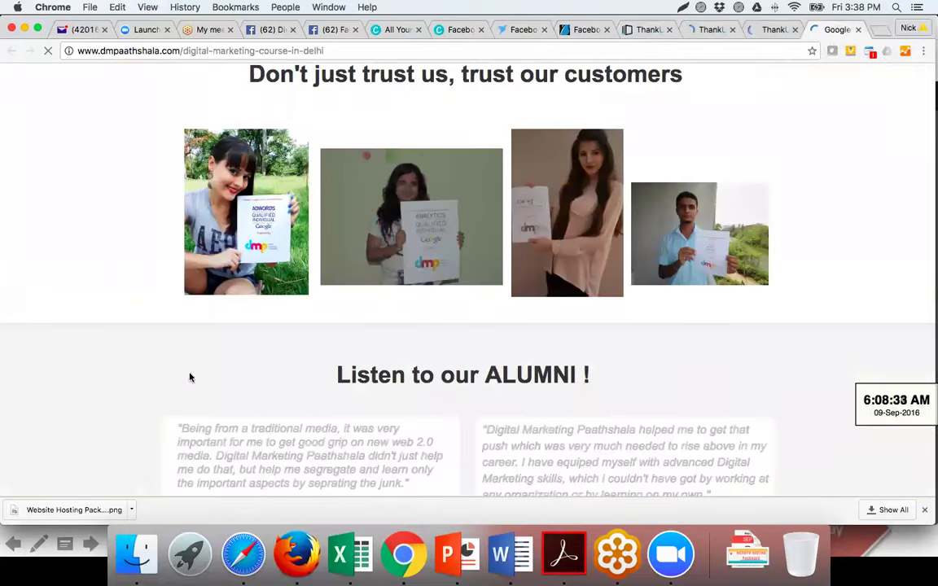
click(698, 29)
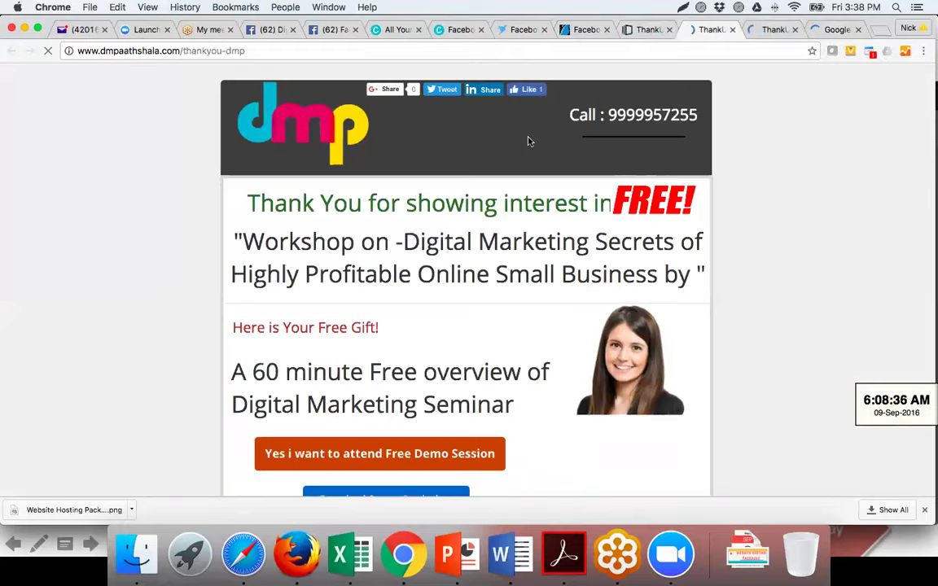
- Open the header custom code in the thank-you page's builder settings and delete all the existing Facebook conversion code
click(645, 29)
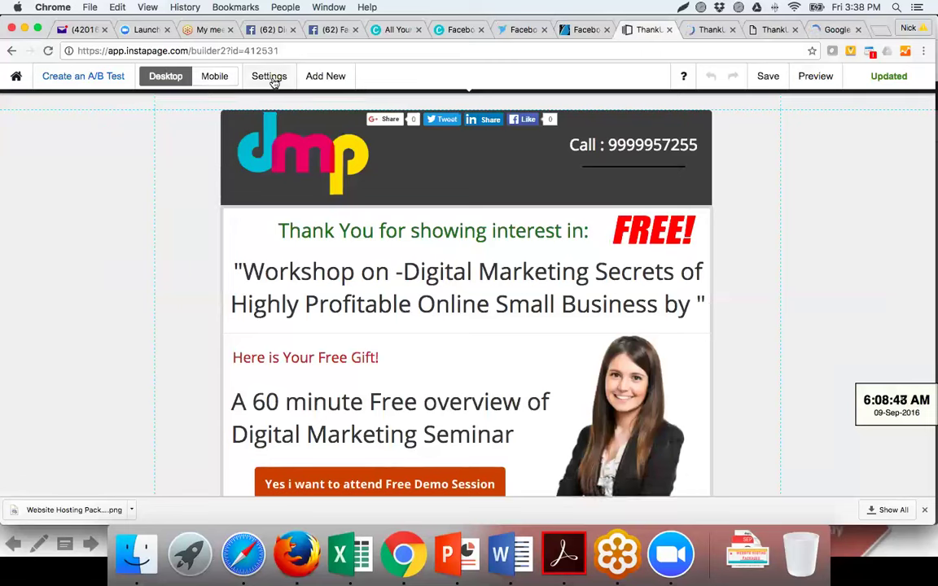
click(270, 77)
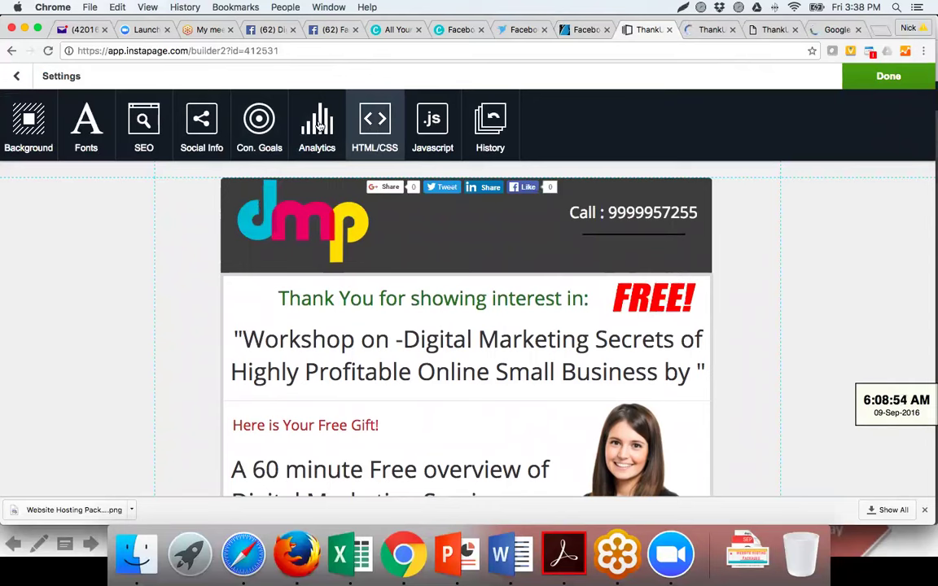
click(259, 122)
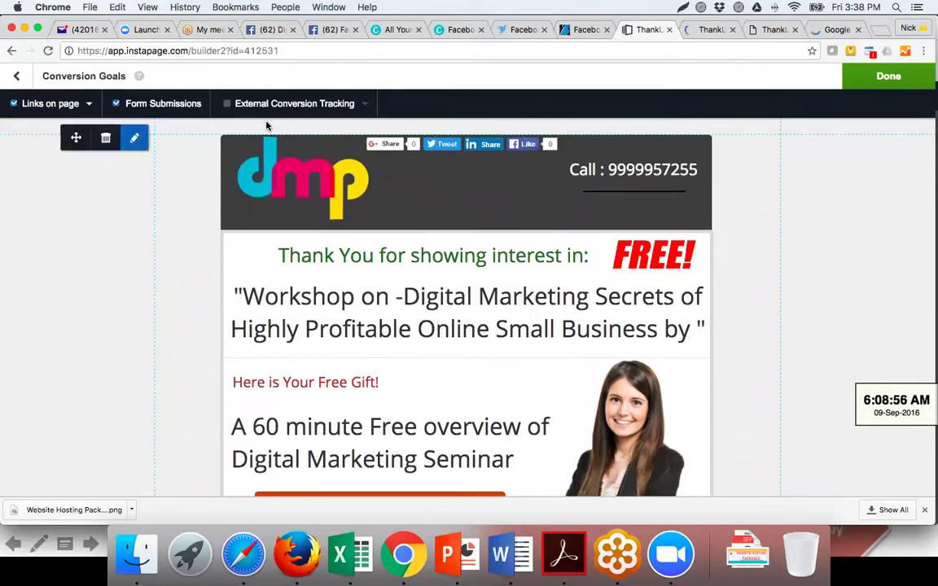
click(17, 76)
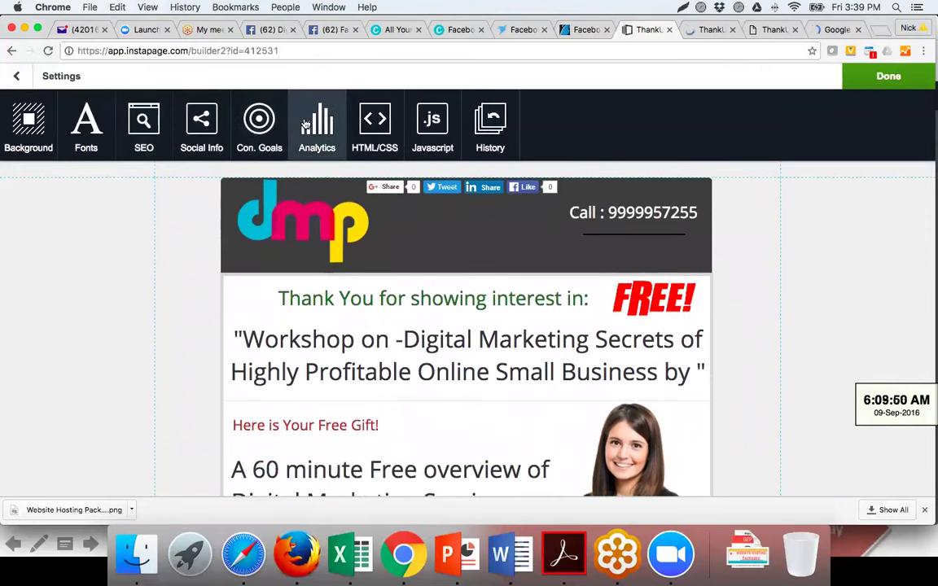
click(382, 129)
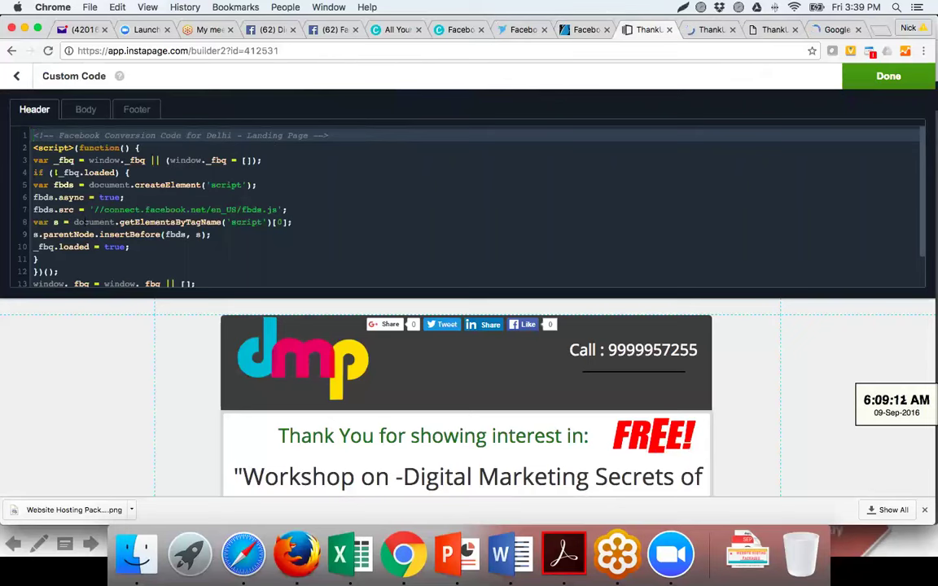
scroll(85, 221, down, 3)
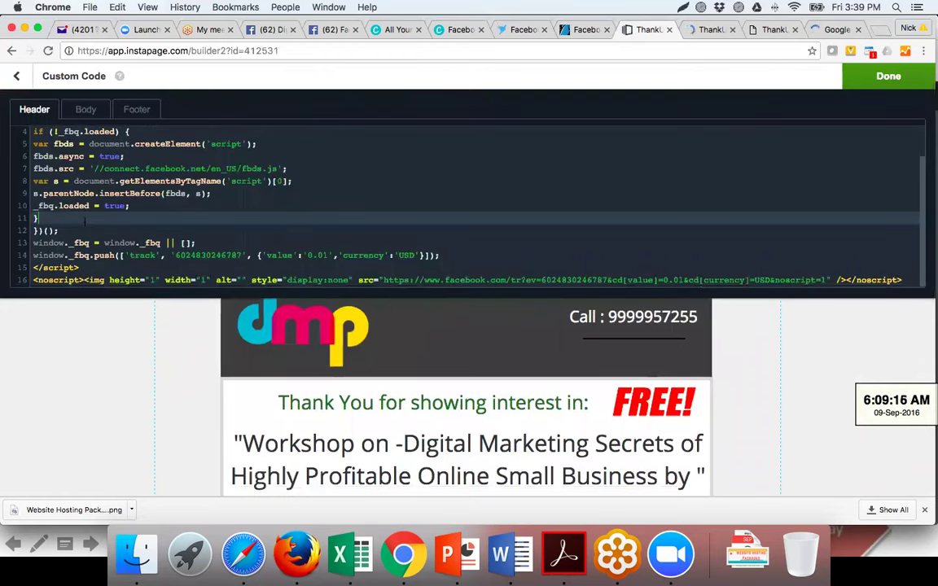
key(super+a)
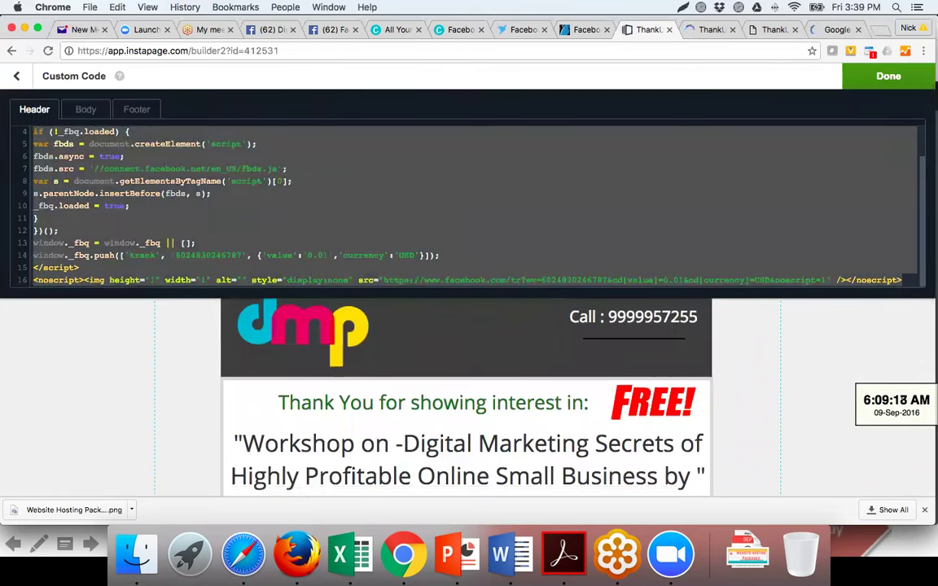
key(BackSpace)
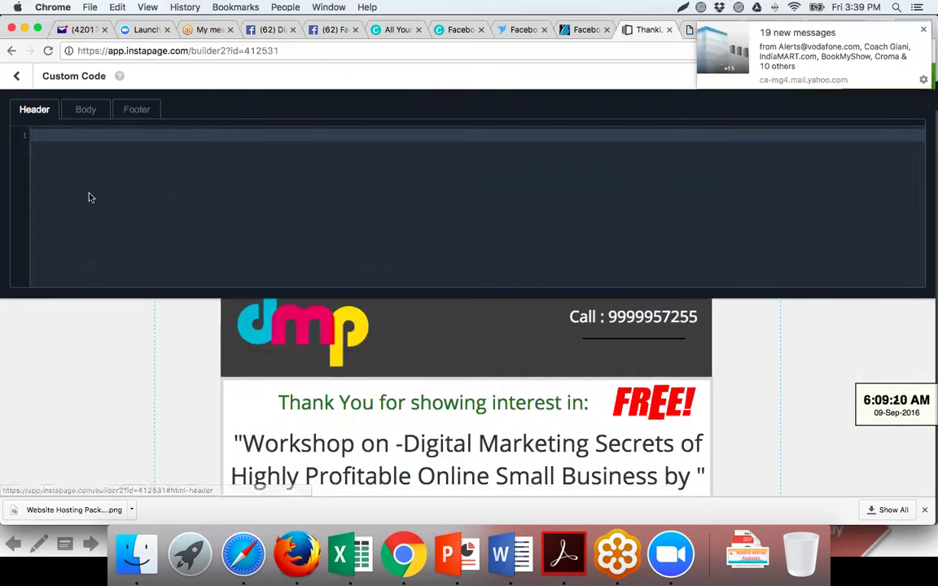
- Paste the copied Facebook base pixel code into the header custom code and publish the changes to the live page
click(300, 545)
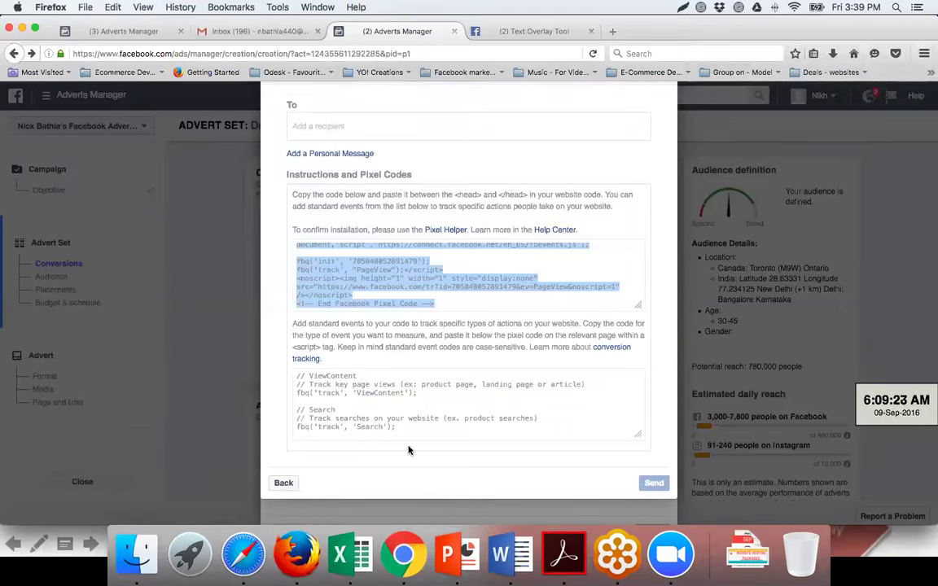
click(401, 556)
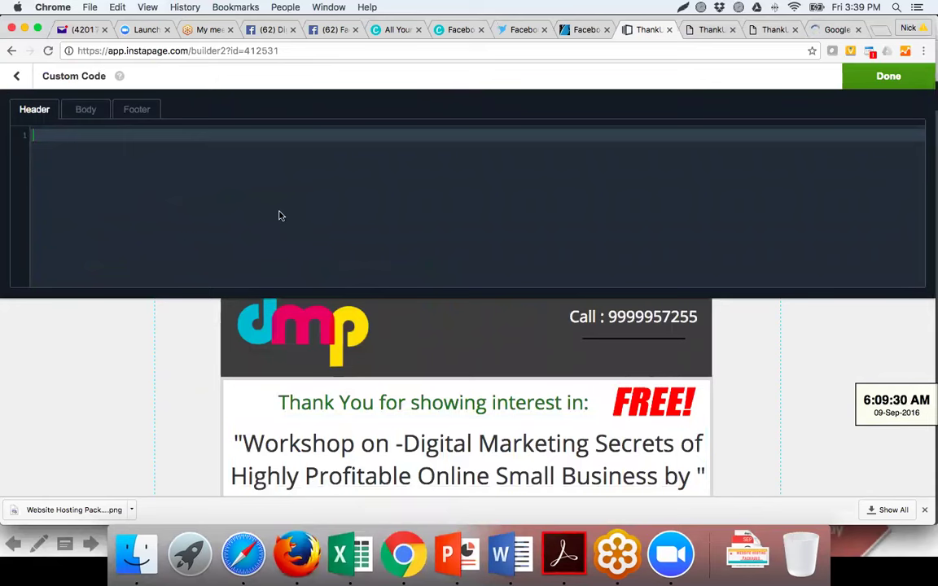
key(super+v)
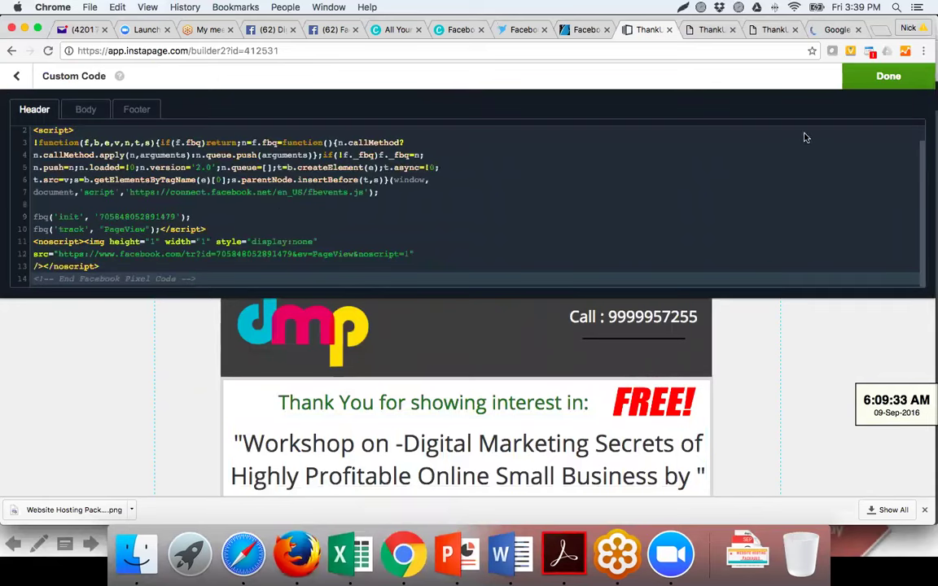
click(867, 85)
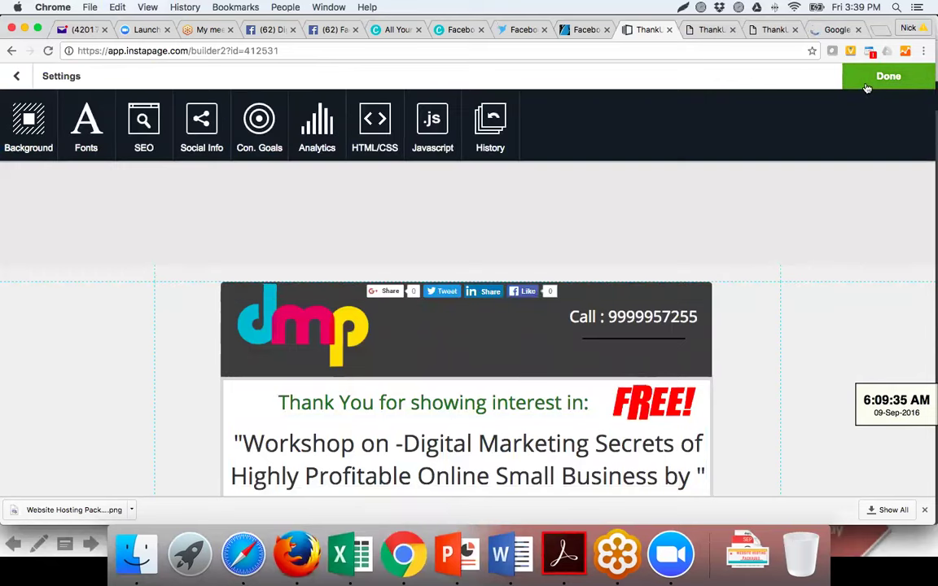
click(867, 81)
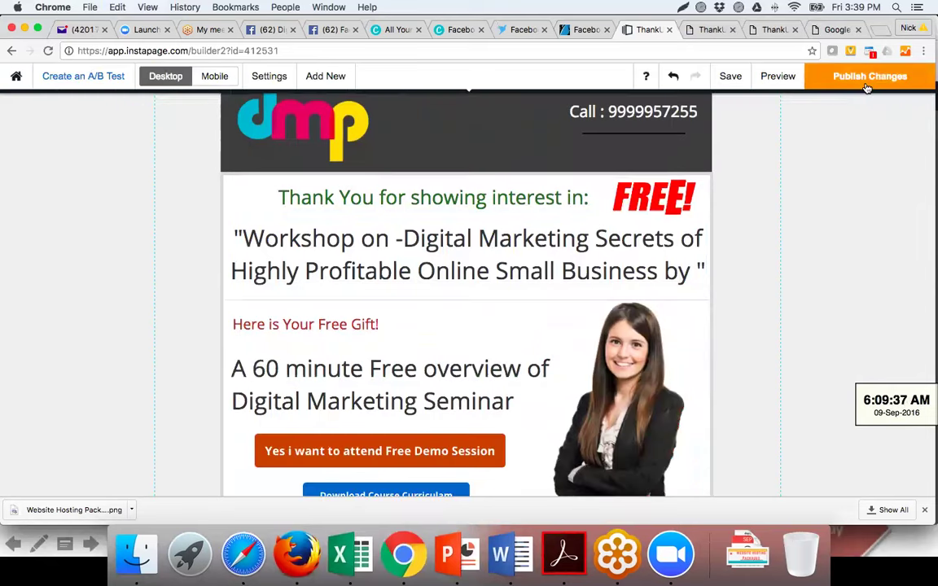
click(867, 81)
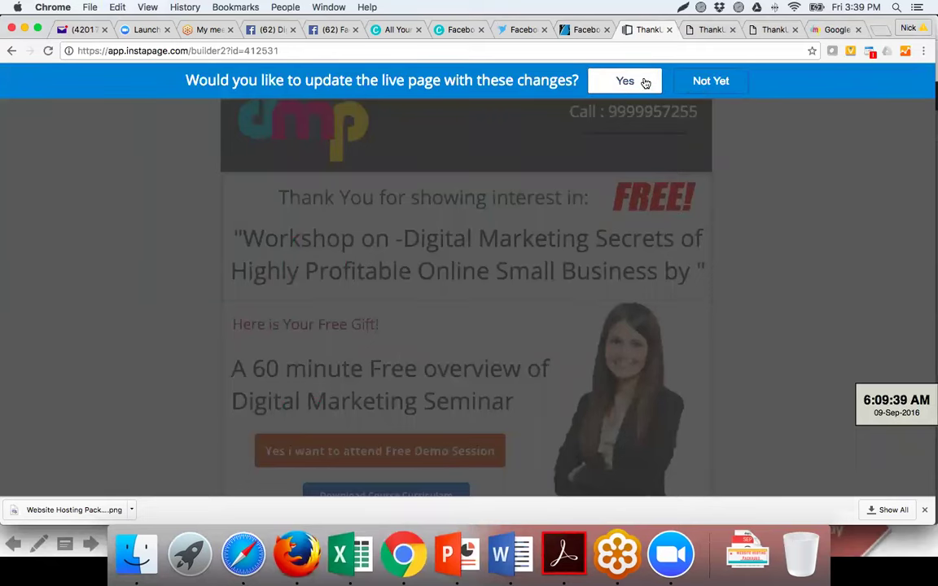
click(644, 82)
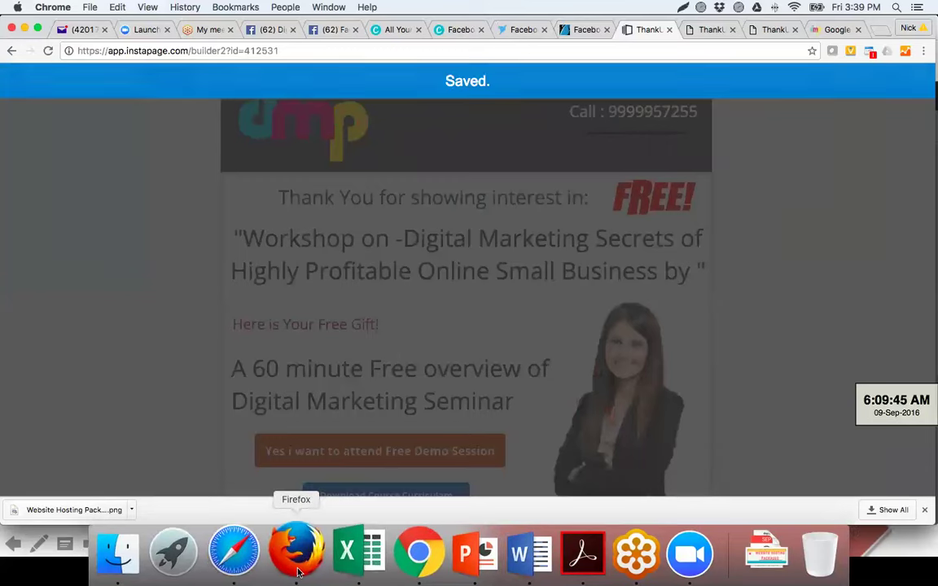
- Switch to Adverts Manager in Firefox and close the pixel code instructions to return to the advert set
click(298, 570)
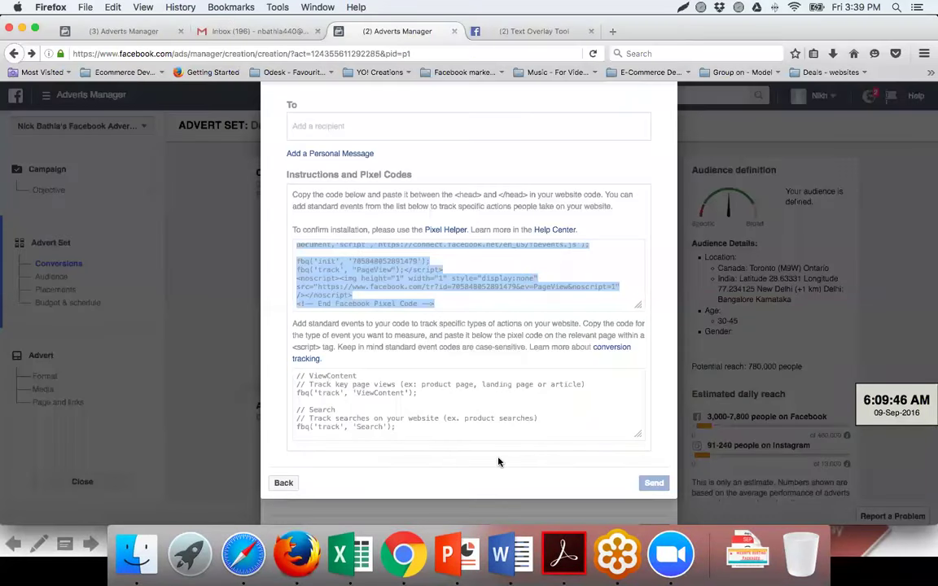
click(501, 244)
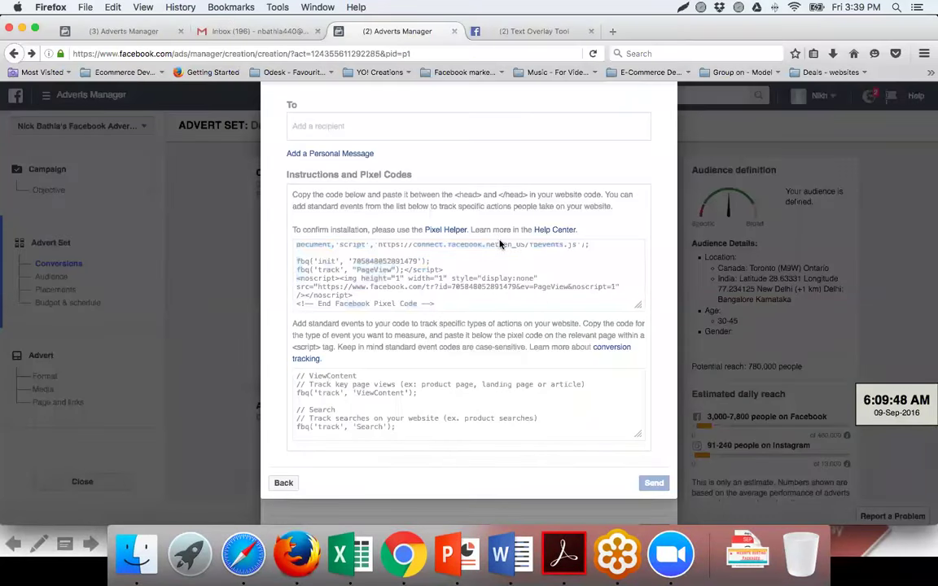
click(284, 484)
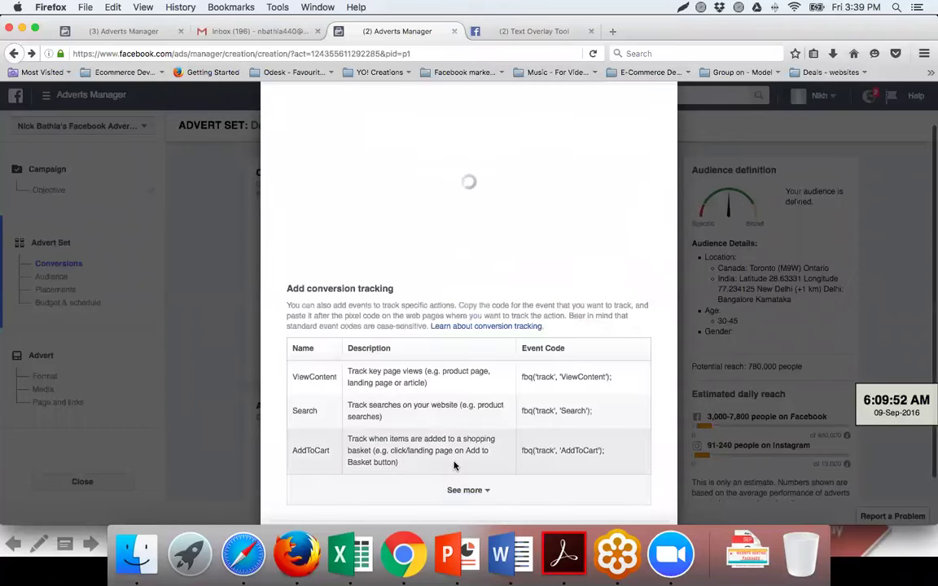
click(652, 482)
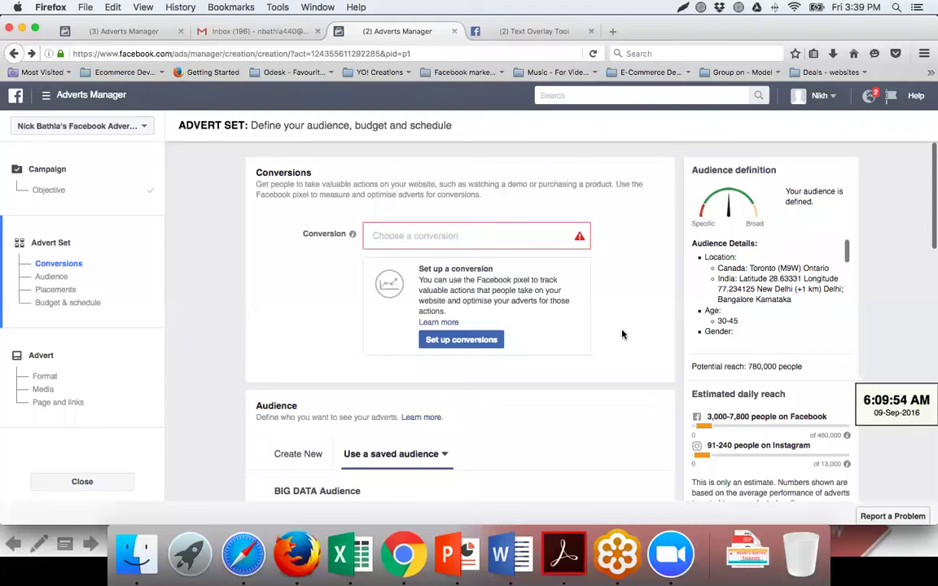
- Choose Complete Registration from the Digital Marketing Leads pixel as the advert set's conversion
click(470, 236)
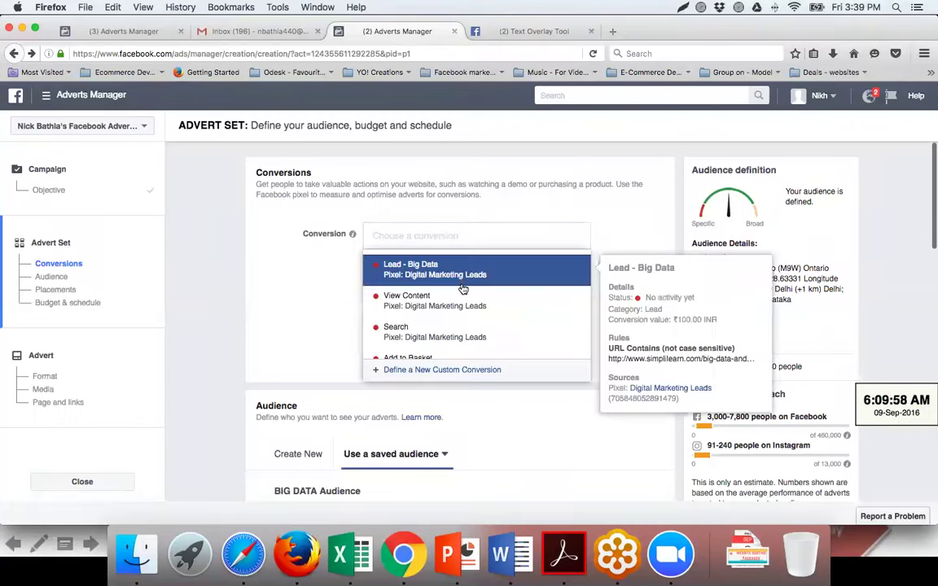
scroll(468, 285, down, 3)
scroll(462, 289, down, 5)
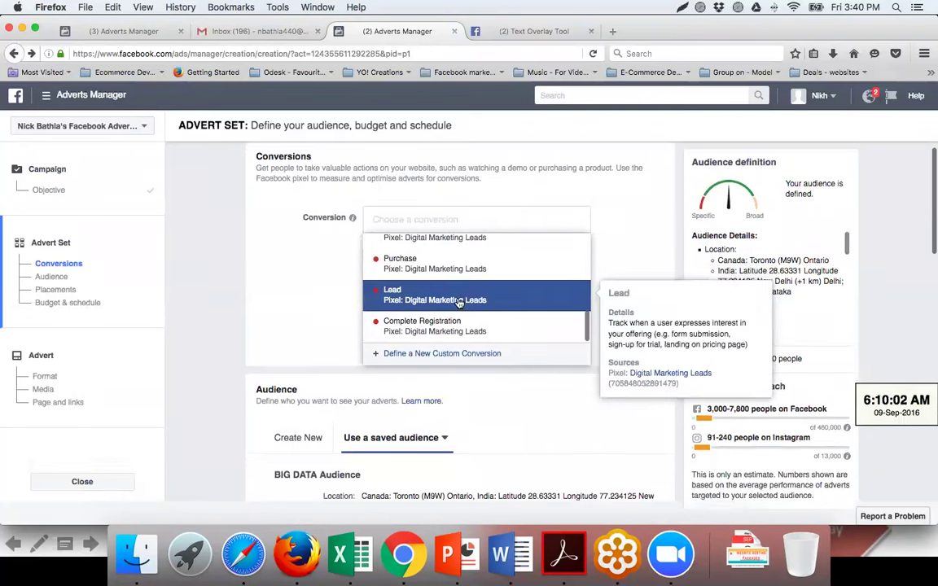
click(456, 328)
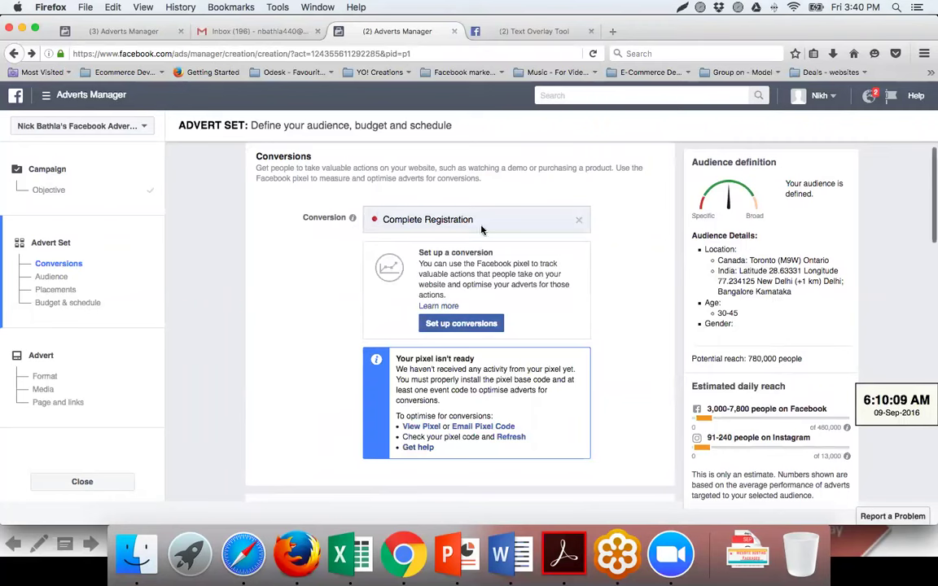
- Look over the performance of the existing Website Clicks campaign, and return to the new advert set
scroll(293, 322, down, 2)
scroll(293, 324, down, 5)
scroll(293, 323, down, 1)
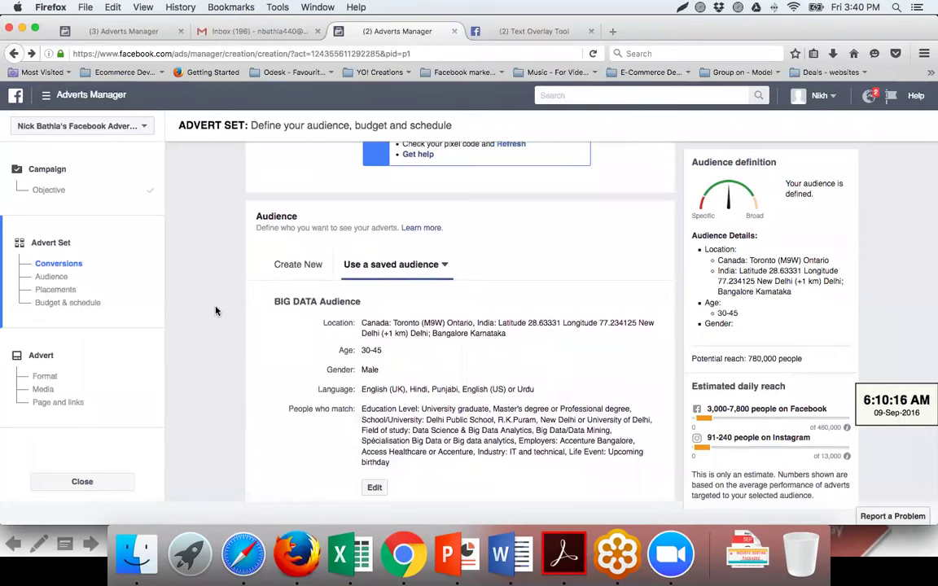
click(122, 30)
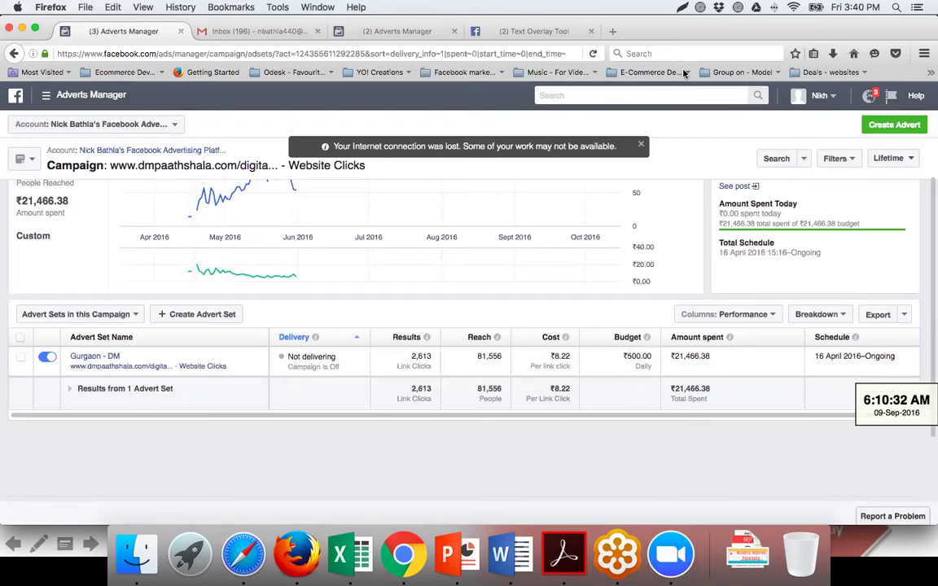
scroll(422, 213, up, 3)
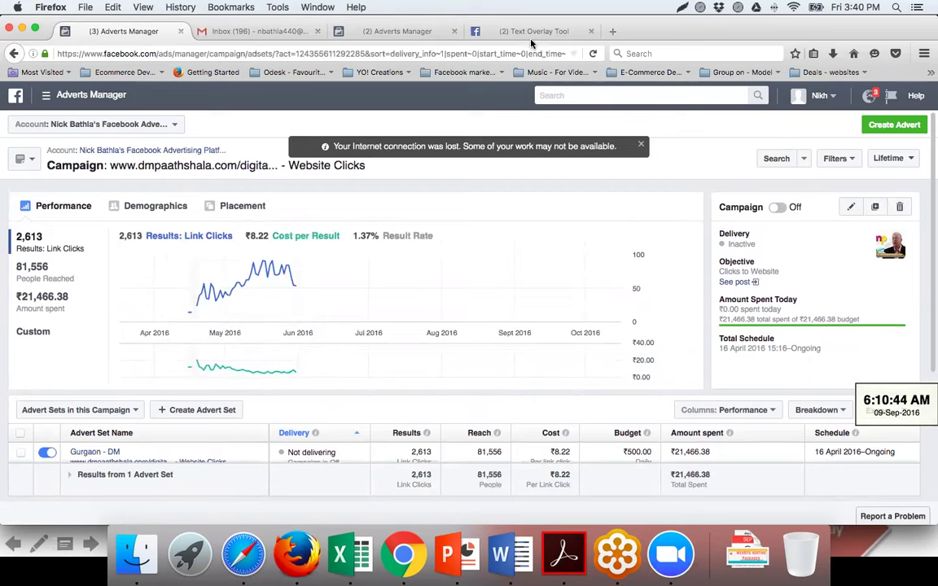
click(370, 32)
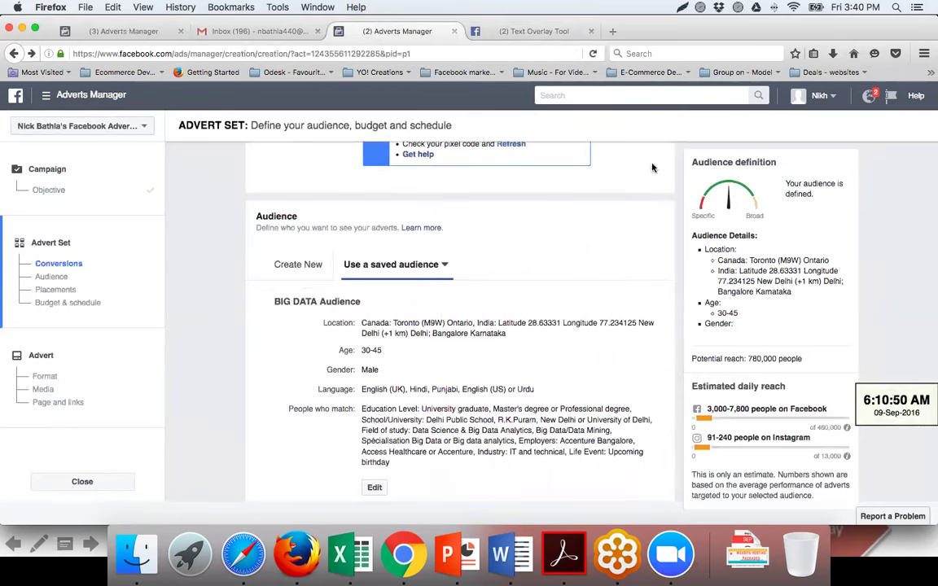
- Review the criteria of the saved BIG DATA Audience and the placement options of the advert set
scroll(495, 317, down, 3)
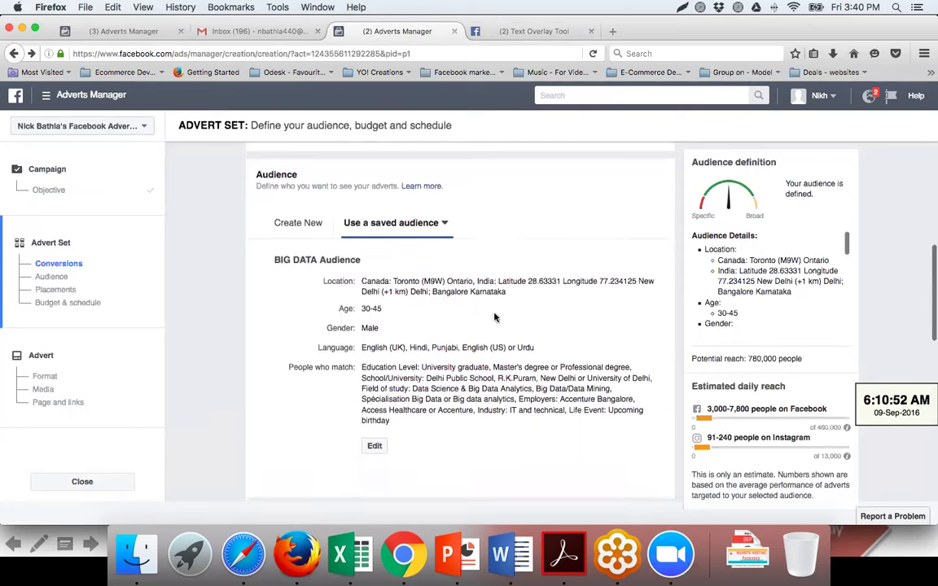
scroll(495, 318, up, 1)
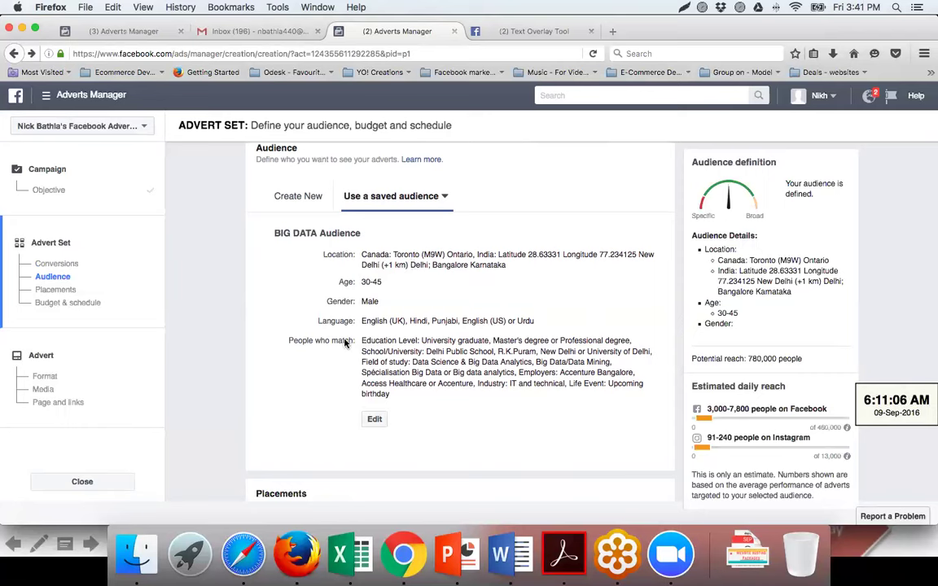
scroll(410, 437, down, 5)
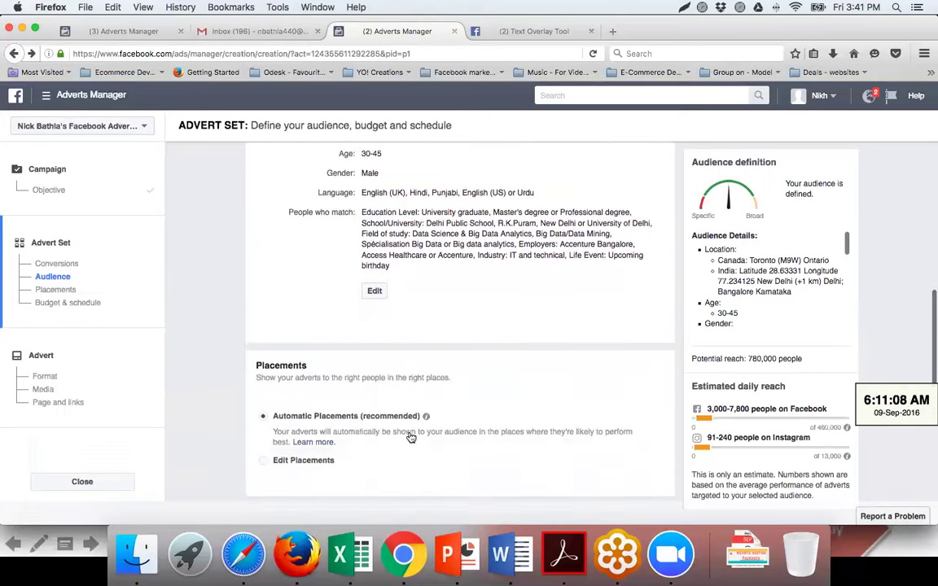
scroll(409, 437, down, 2)
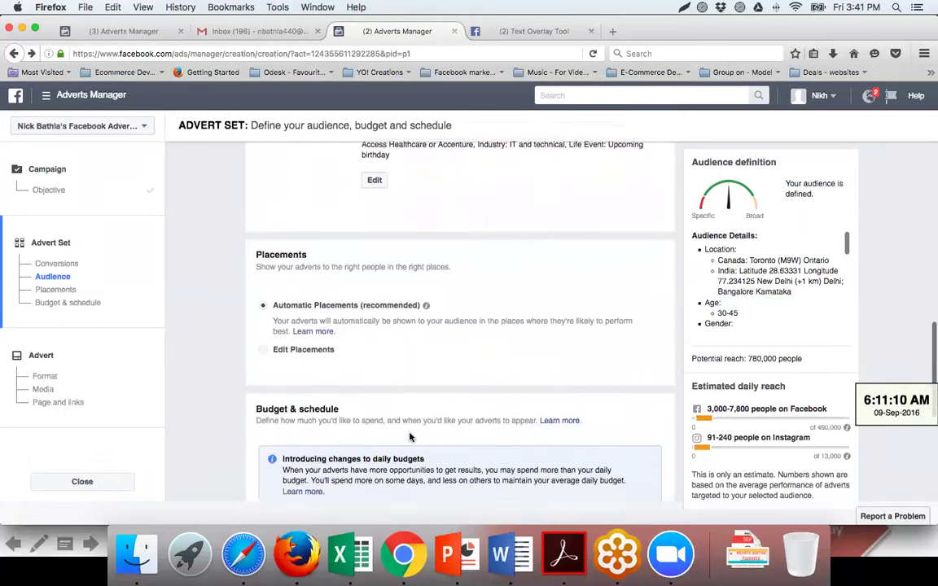
scroll(410, 437, down, 1)
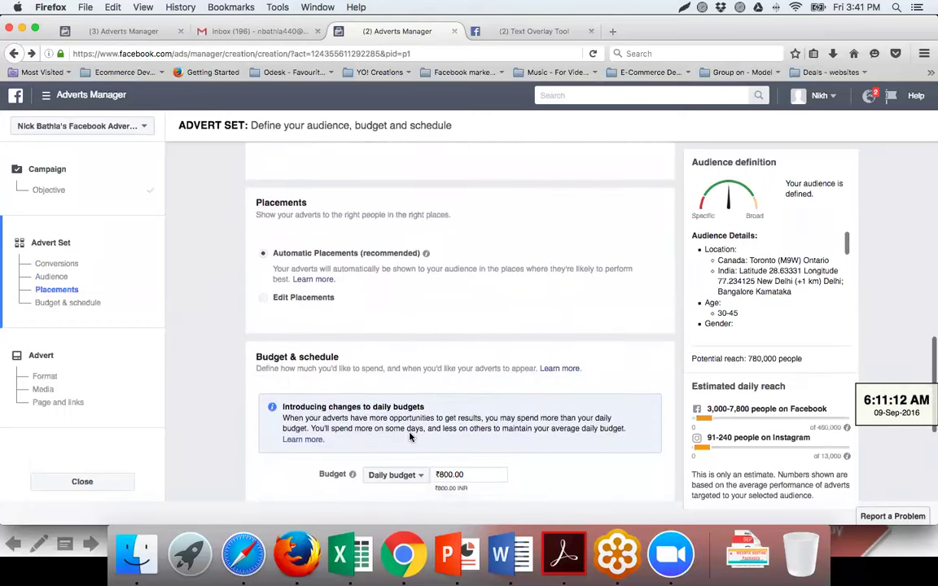
scroll(410, 437, down, 1)
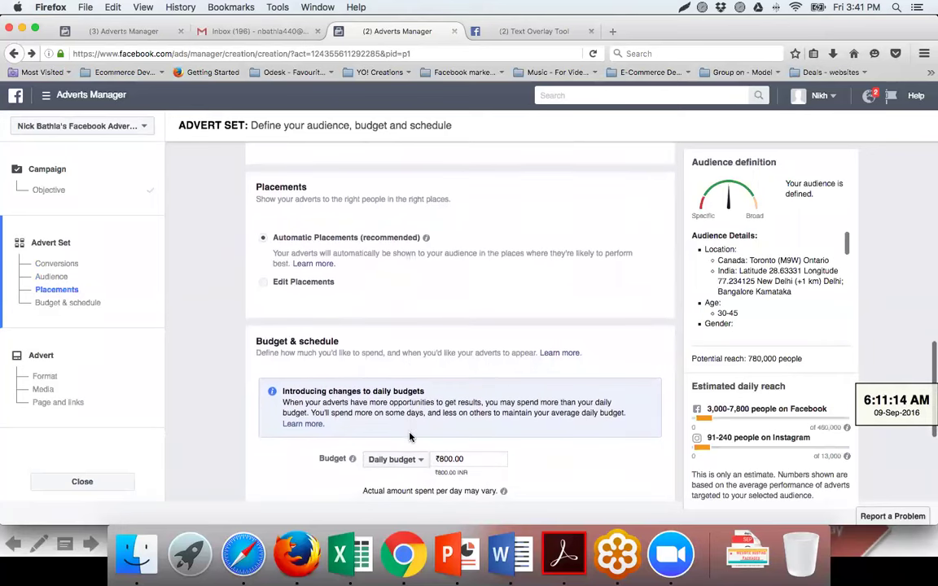
scroll(410, 437, up, 1)
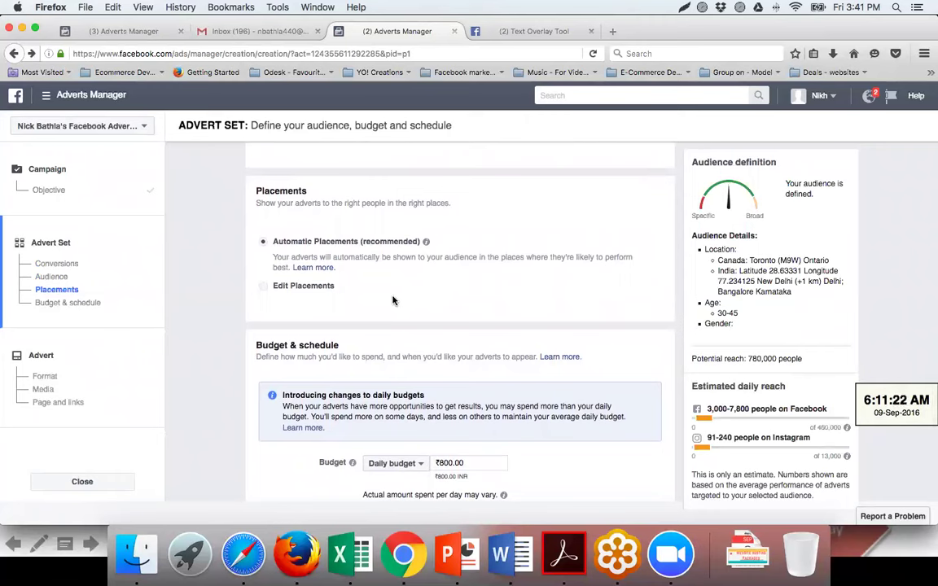
scroll(411, 318, down, 1)
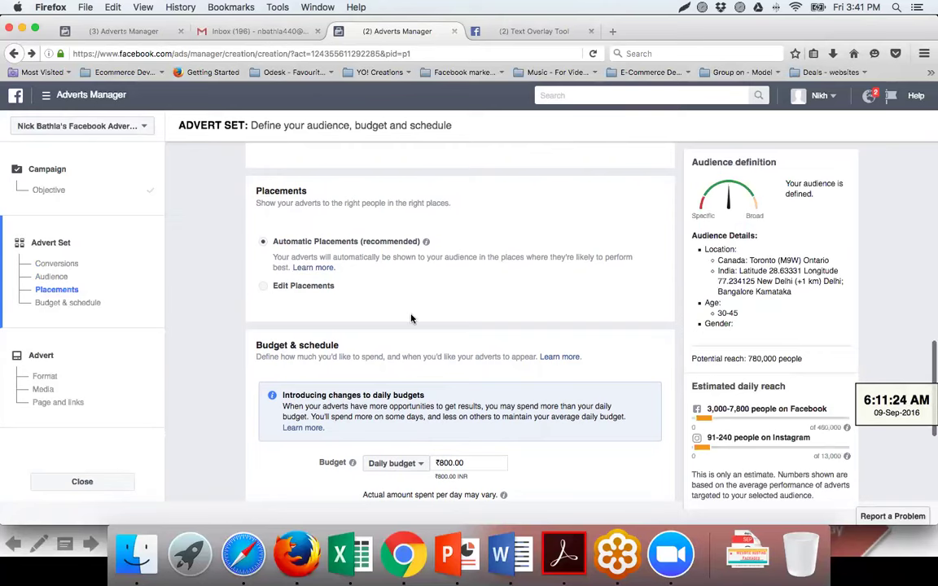
- Set the advert set's daily budget to ₹5000
scroll(411, 319, down, 4)
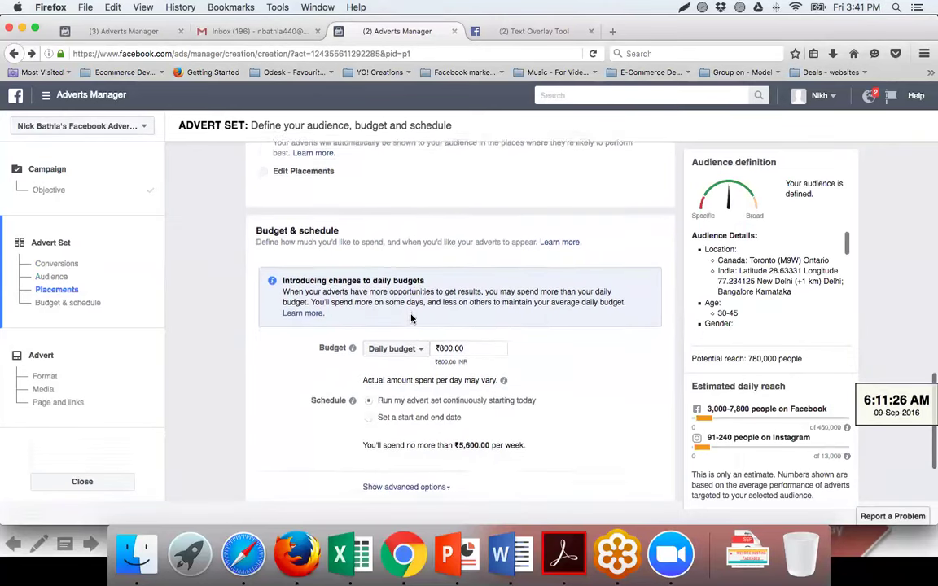
scroll(411, 319, down, 3)
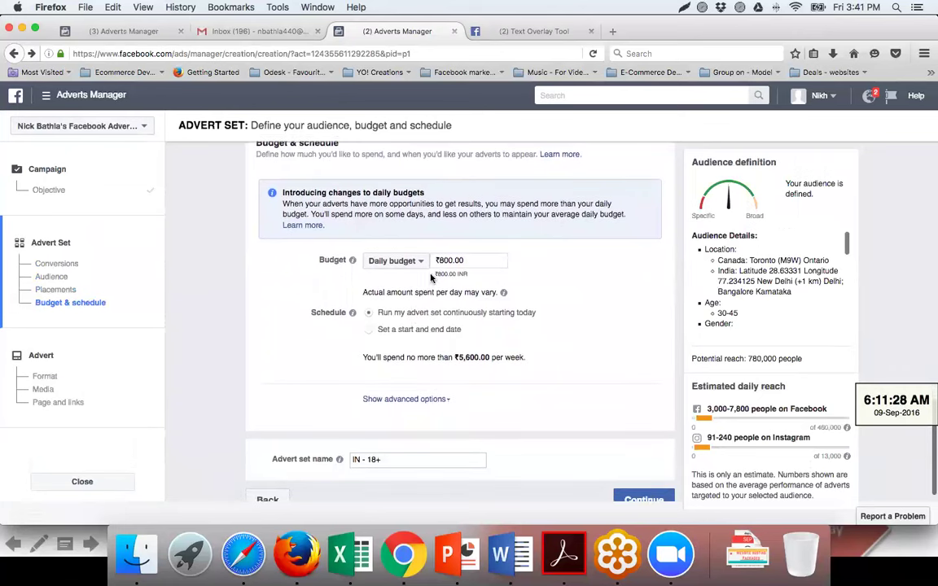
click(445, 262)
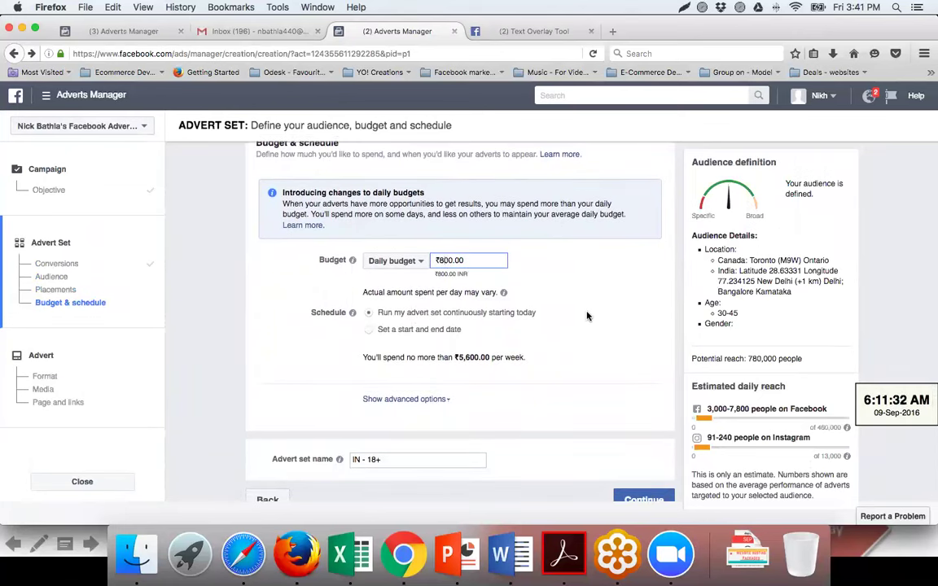
key(BackSpace)
text(50)
click(598, 330)
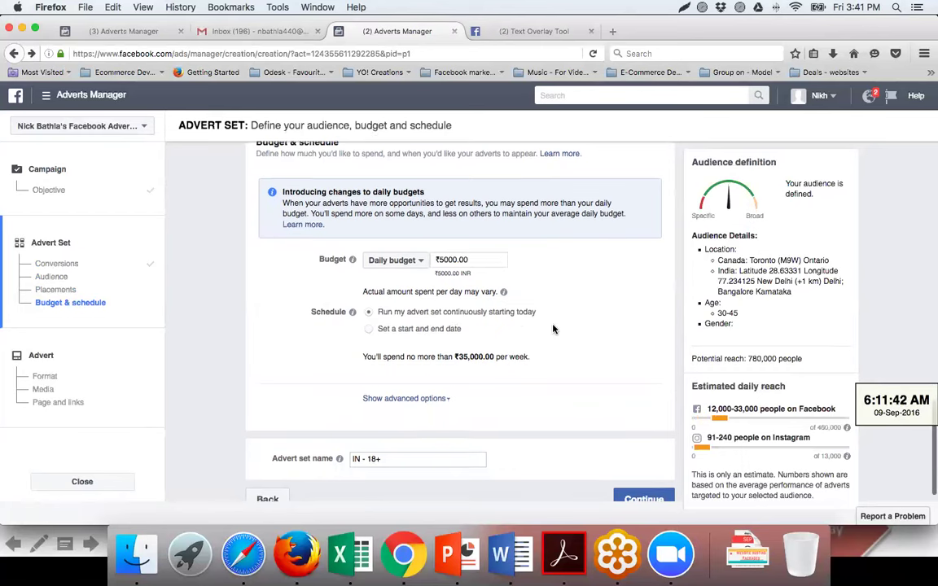
- Schedule the advert set with a start and end date, running from 9/9/2016 to 31/10/2016
scroll(553, 329, down, 1)
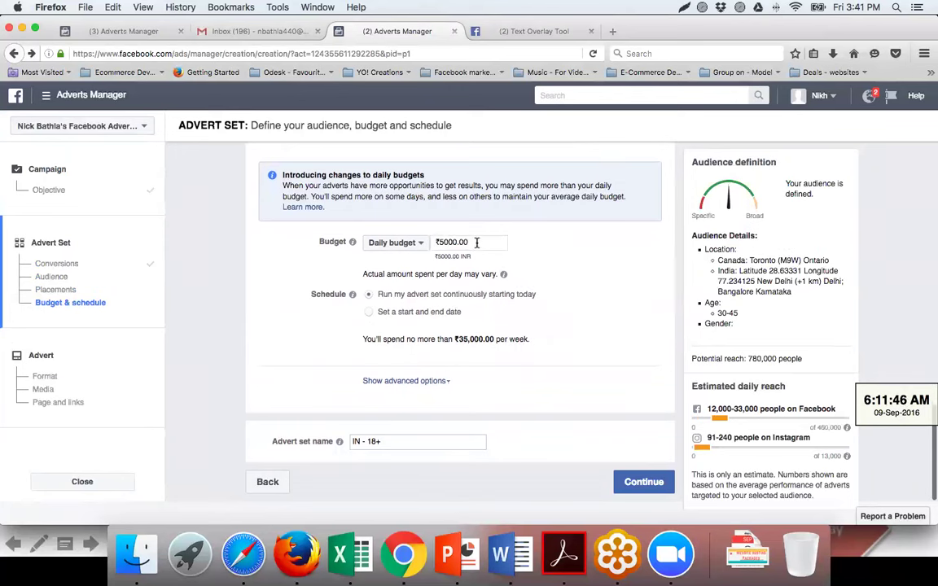
click(368, 314)
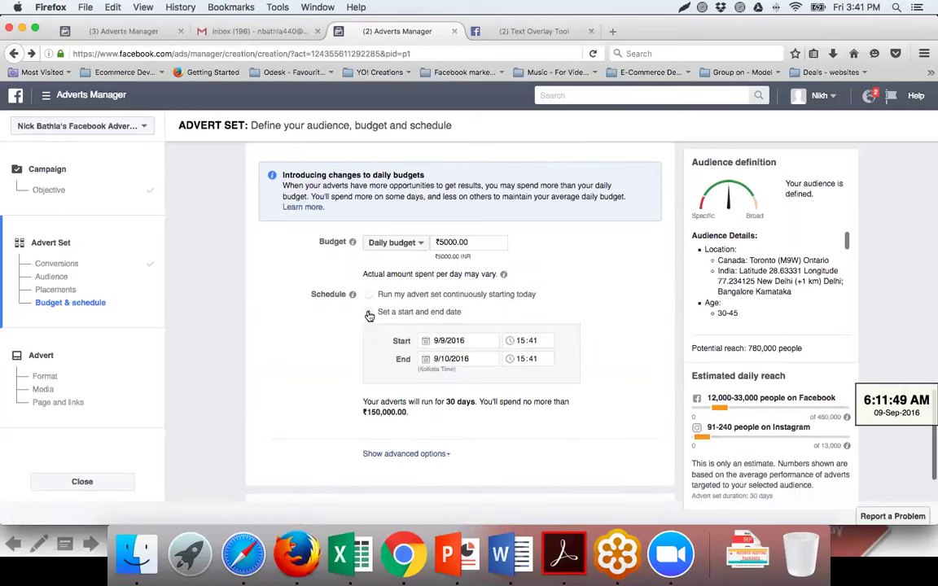
click(425, 342)
click(537, 418)
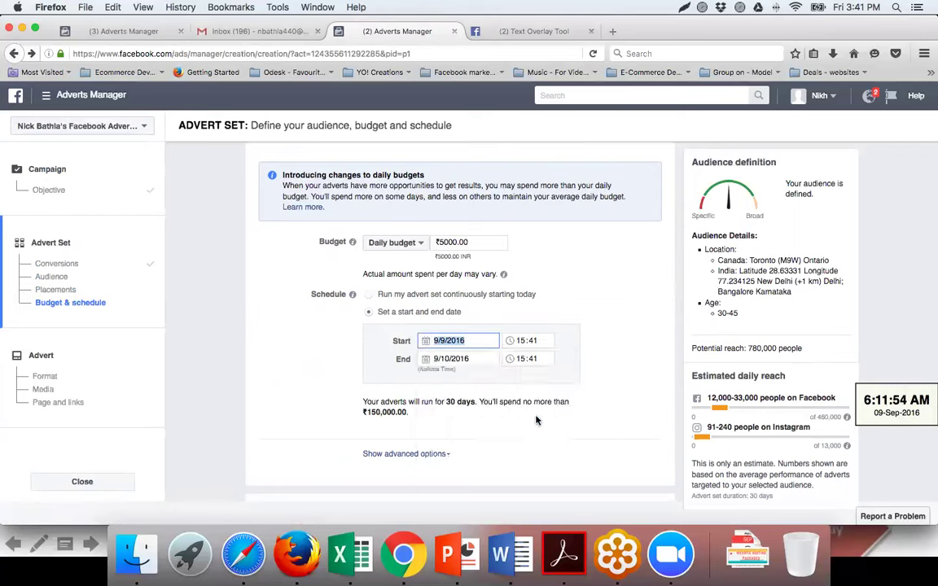
click(425, 359)
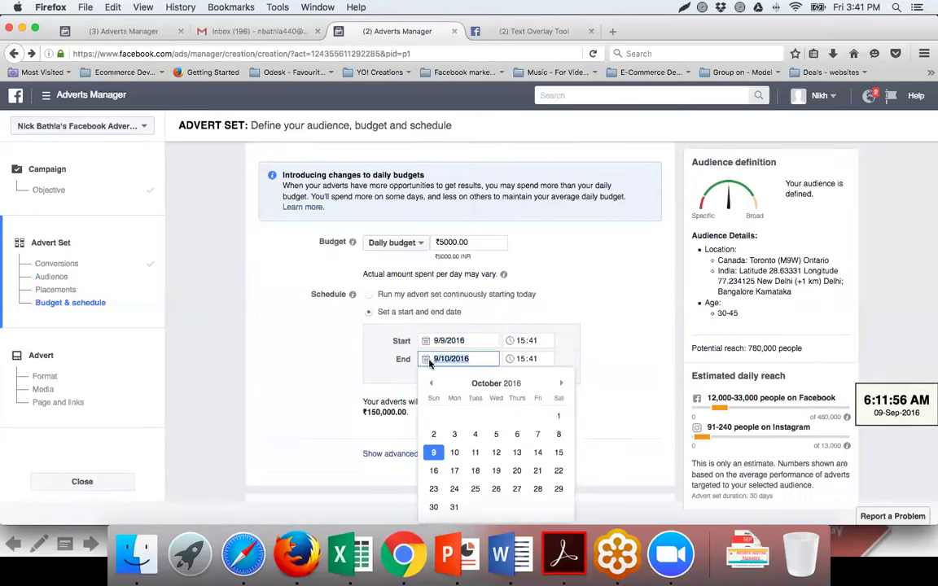
click(454, 508)
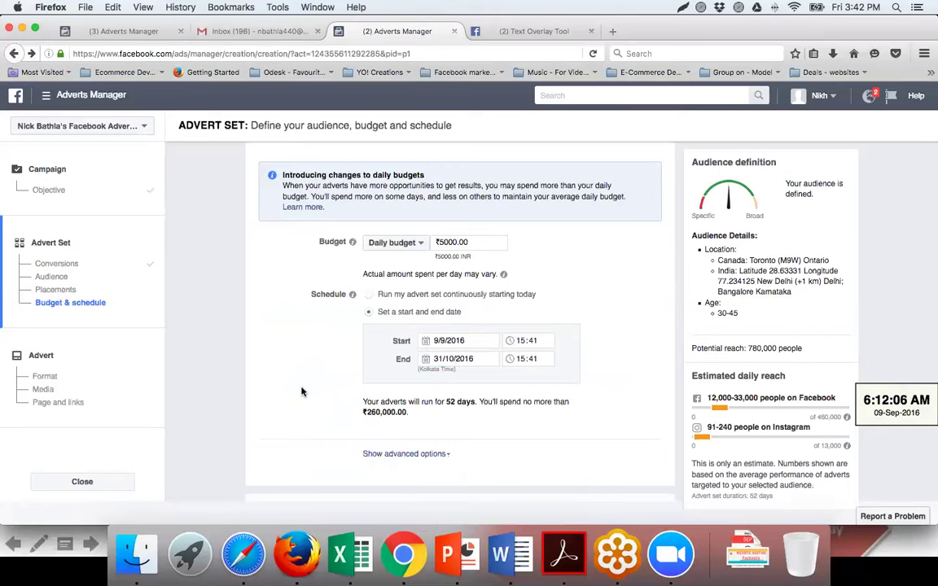
- Rename the advert set with the date September 9 and continue to the advert's format and images settings
scroll(301, 392, down, 2)
scroll(302, 392, down, 2)
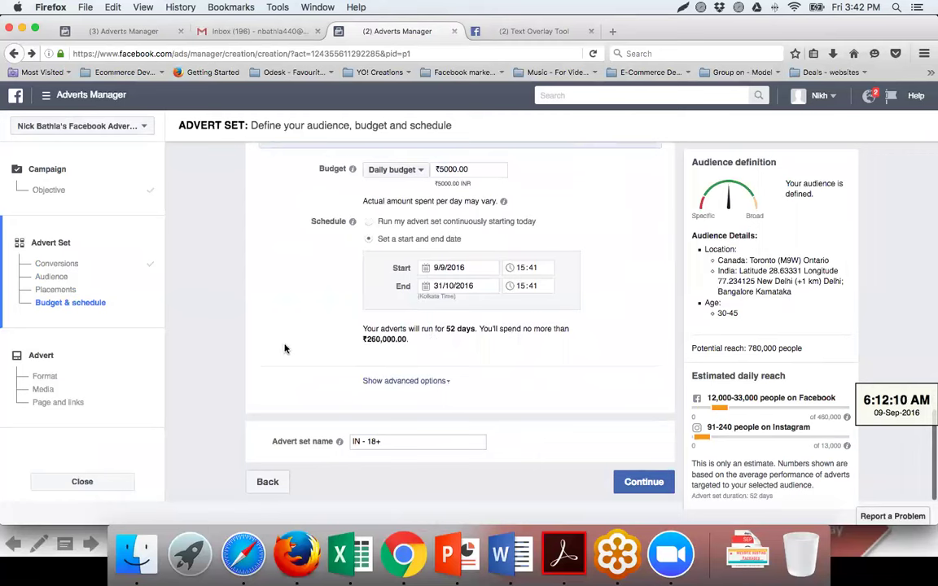
click(378, 441)
drag(378, 441, 335, 436)
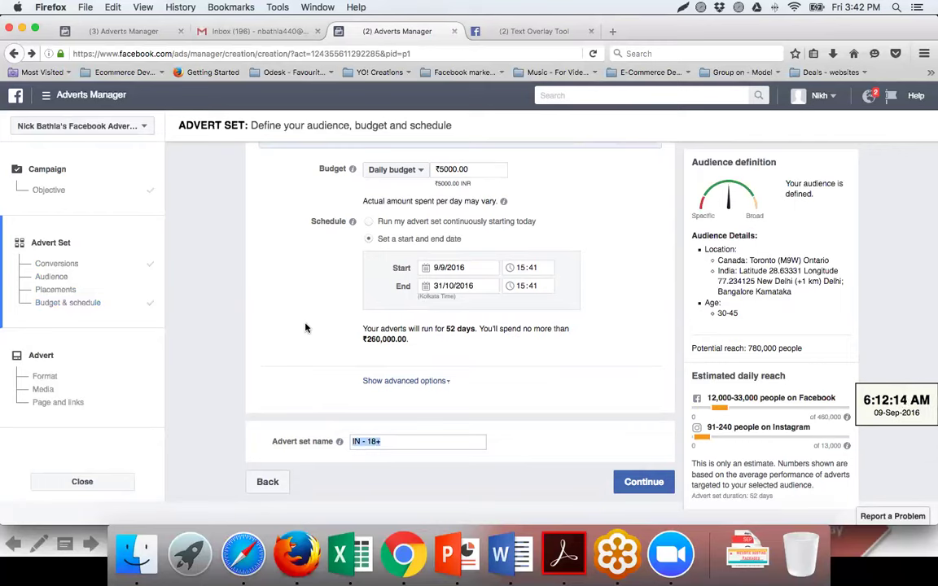
scroll(305, 326, up, 15)
scroll(306, 326, up, 5)
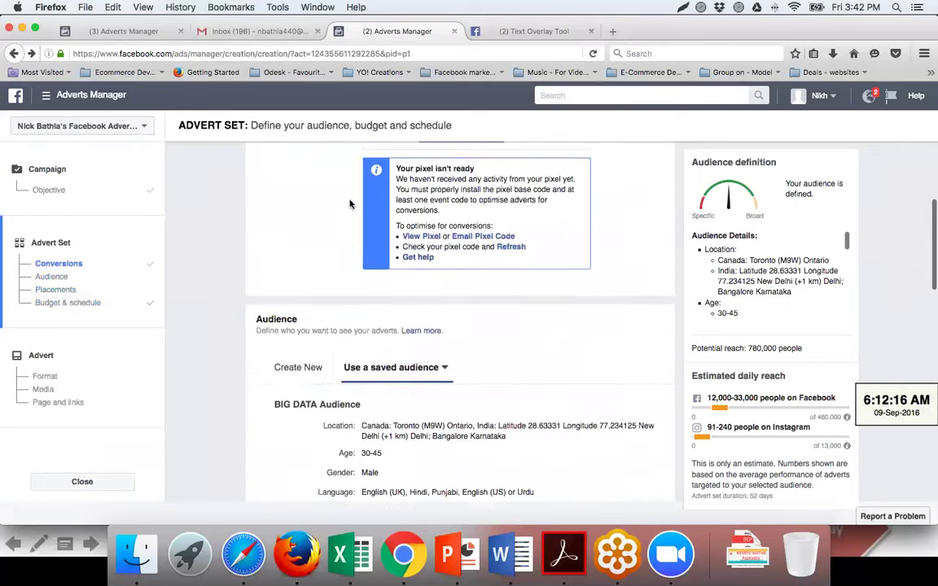
scroll(350, 203, down, 10)
scroll(350, 203, down, 5)
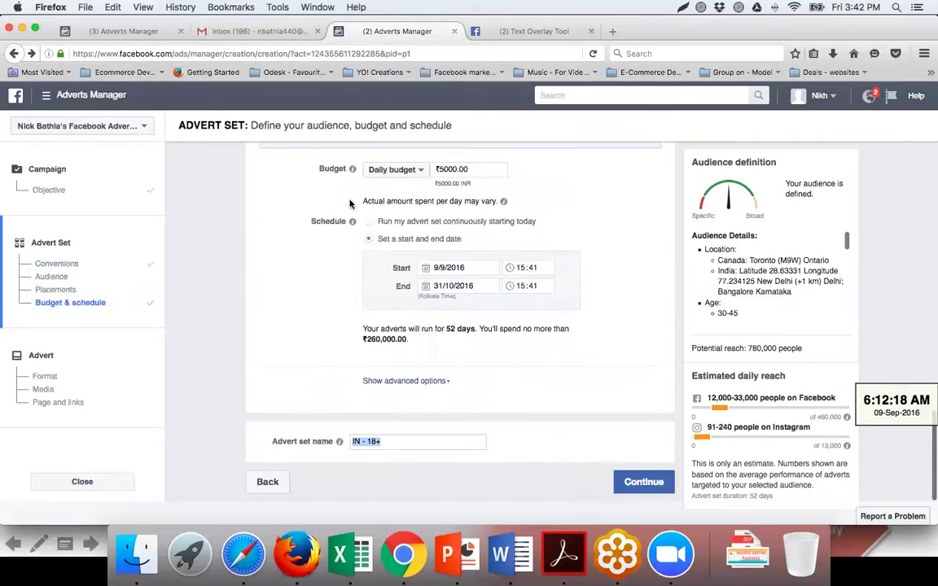
text(Septe)
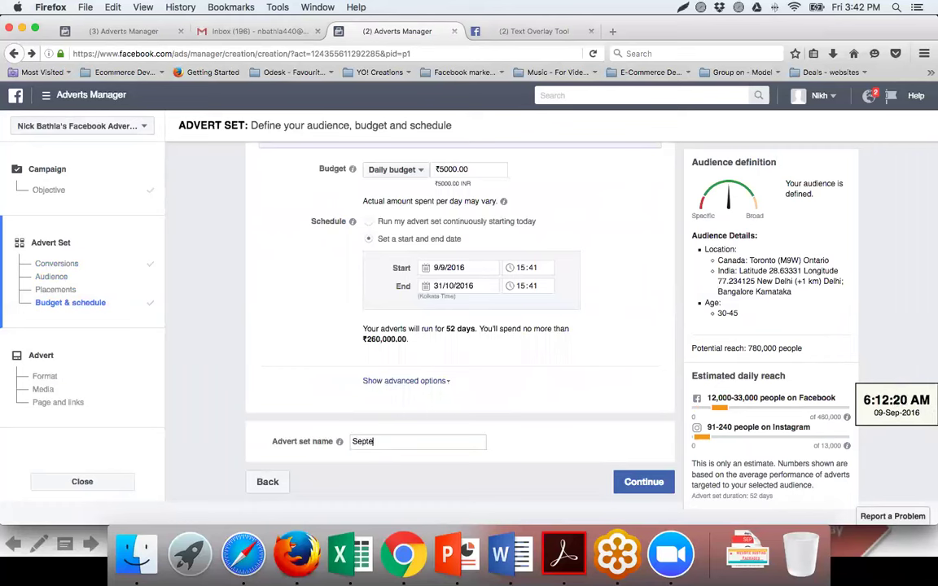
text(mber 9t)
click(629, 494)
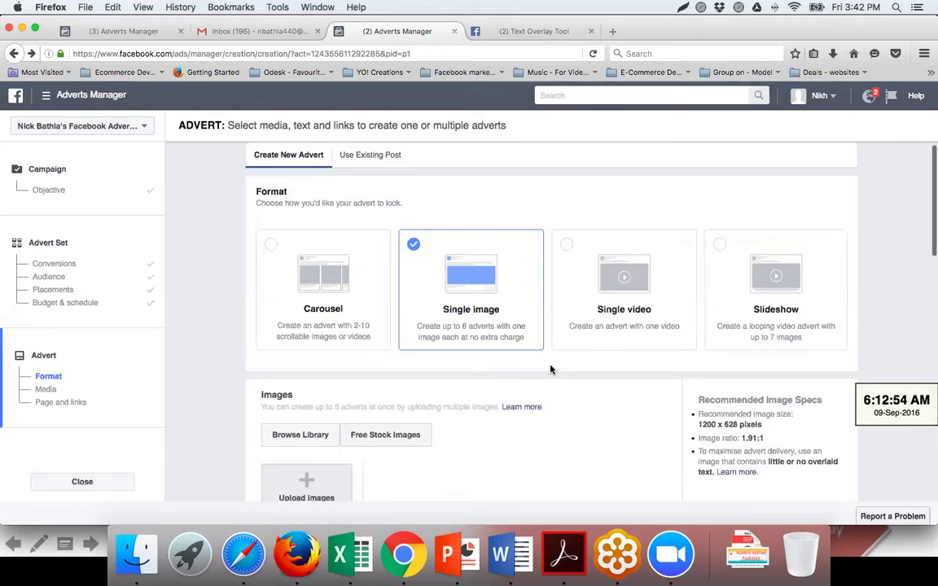
scroll(550, 370, down, 3)
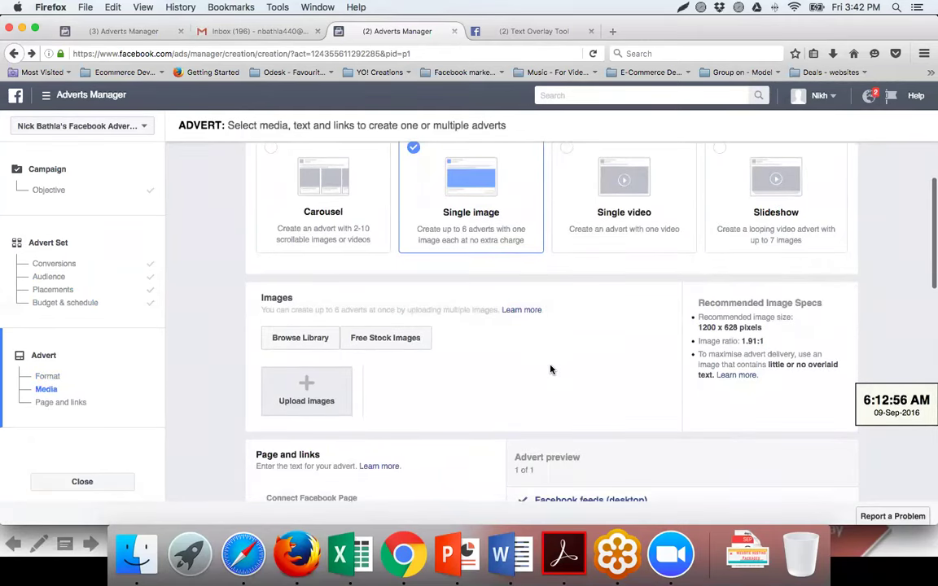
- Search the free stock images for "digital marketing" as media for the single image advert
scroll(551, 370, down, 1)
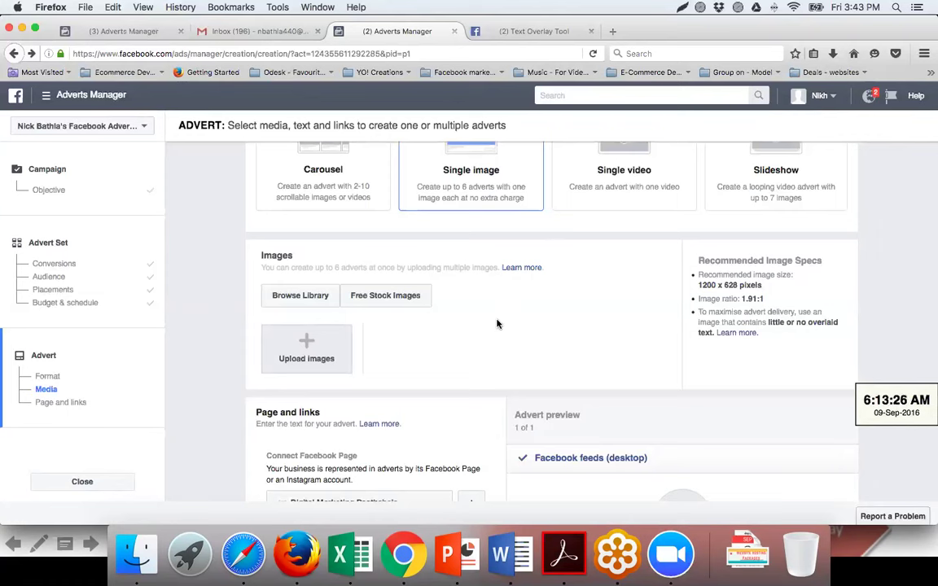
click(385, 297)
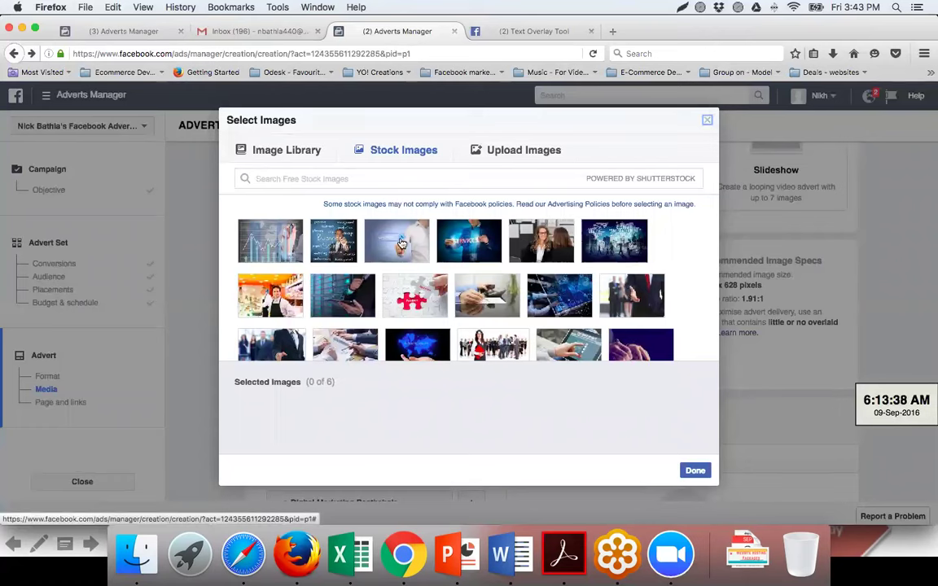
click(416, 180)
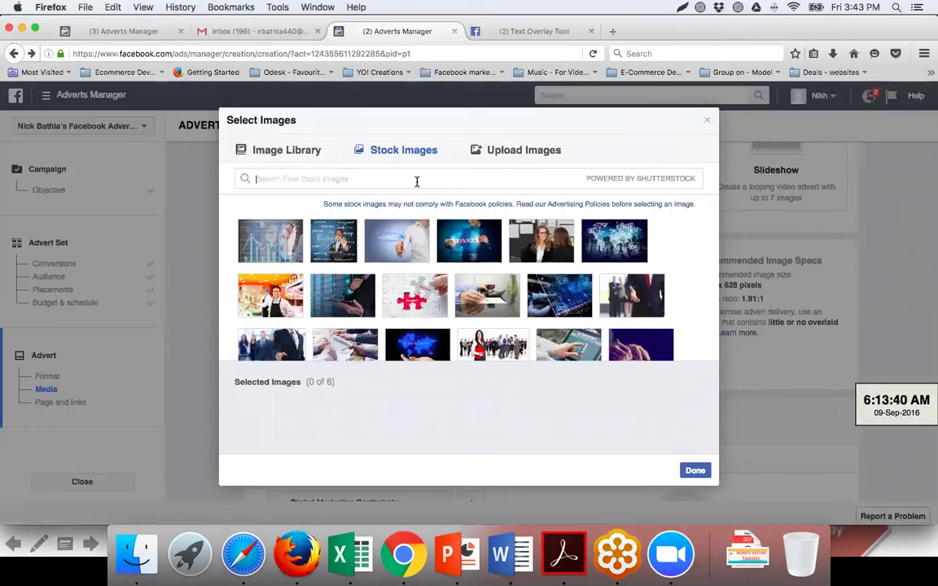
text(di)
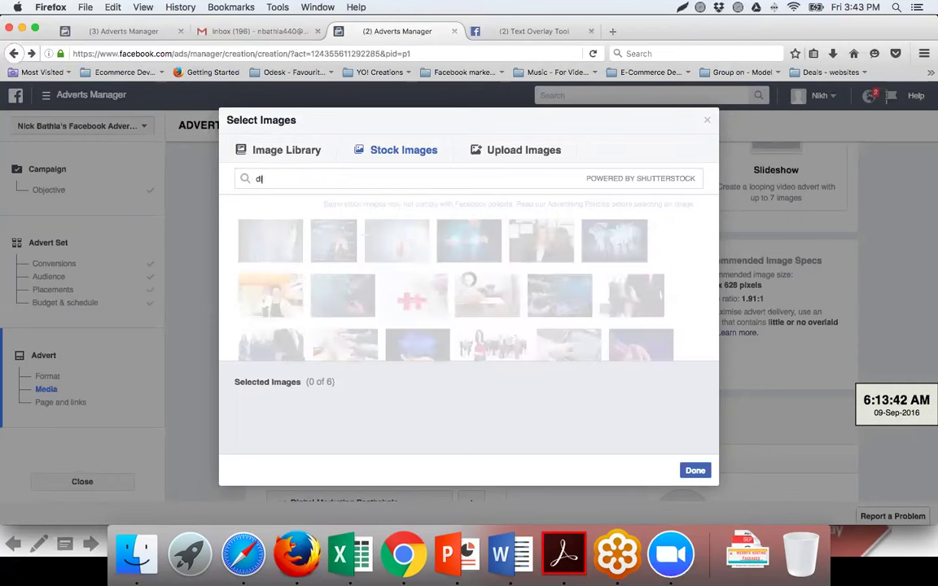
text(gital marketing)
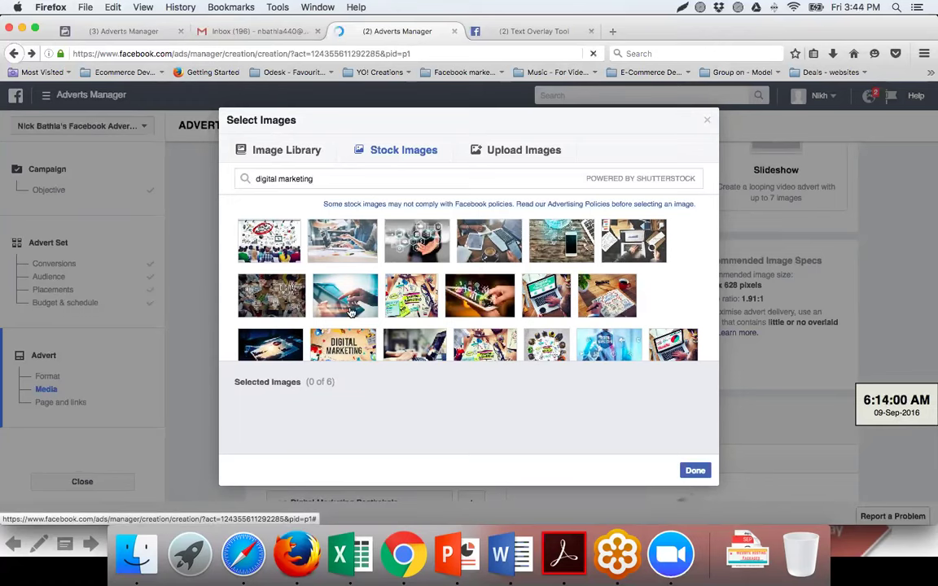
- Add the stock image with the "Digital Marketing" lettering on a yellowish background to the advert
click(347, 342)
scroll(350, 313, down, 2)
scroll(351, 312, down, 1)
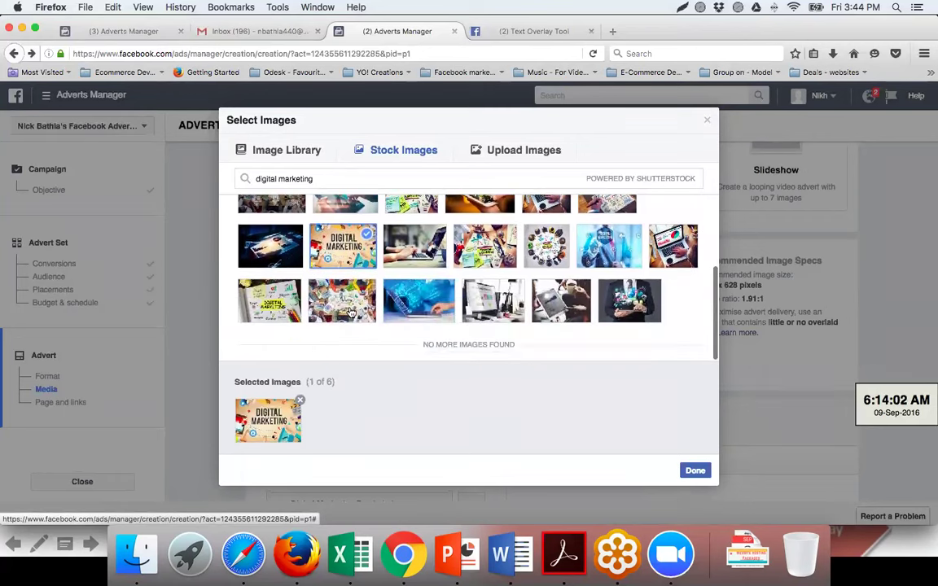
click(695, 471)
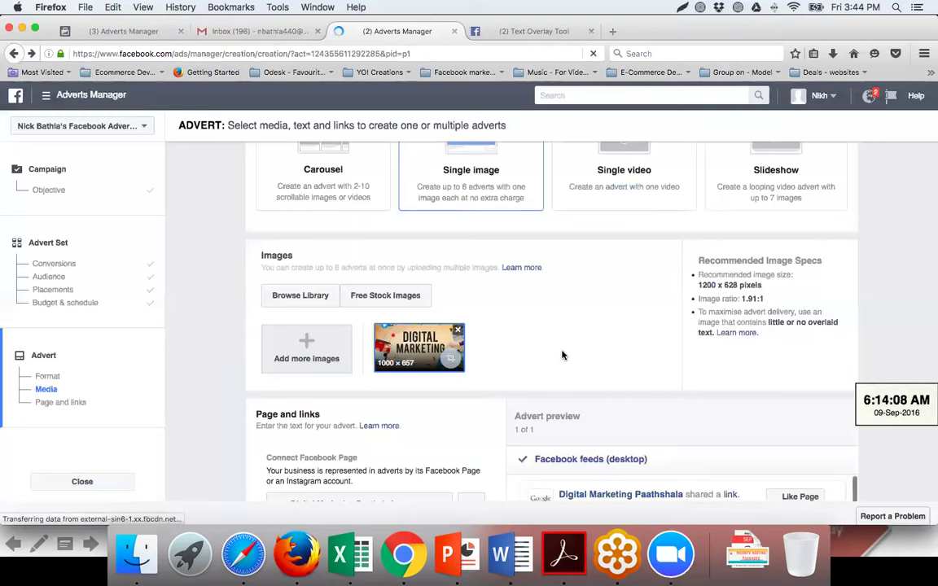
- Review the page and links settings and preview the advert for mobile feeds, right column, Instagram and Audience Network
scroll(536, 346, down, 5)
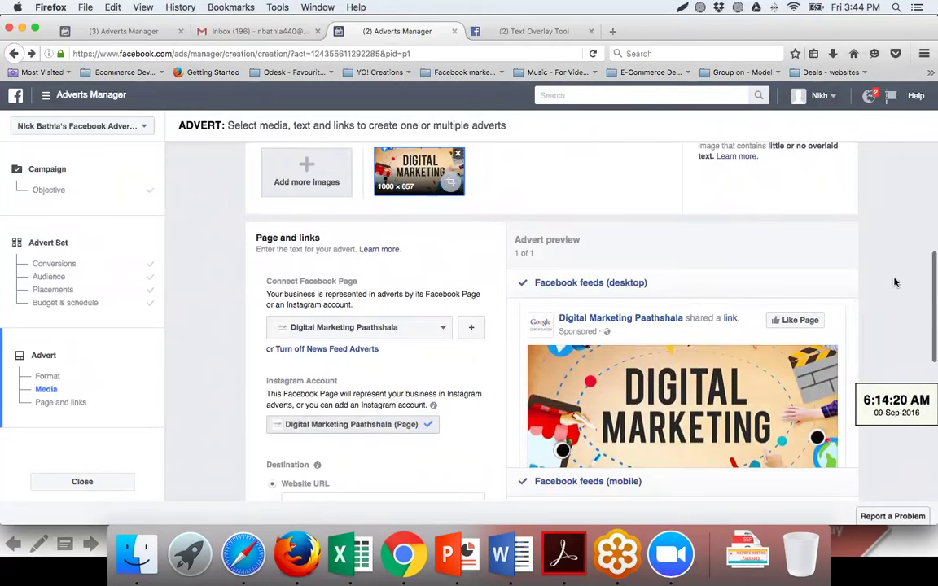
scroll(895, 282, down, 3)
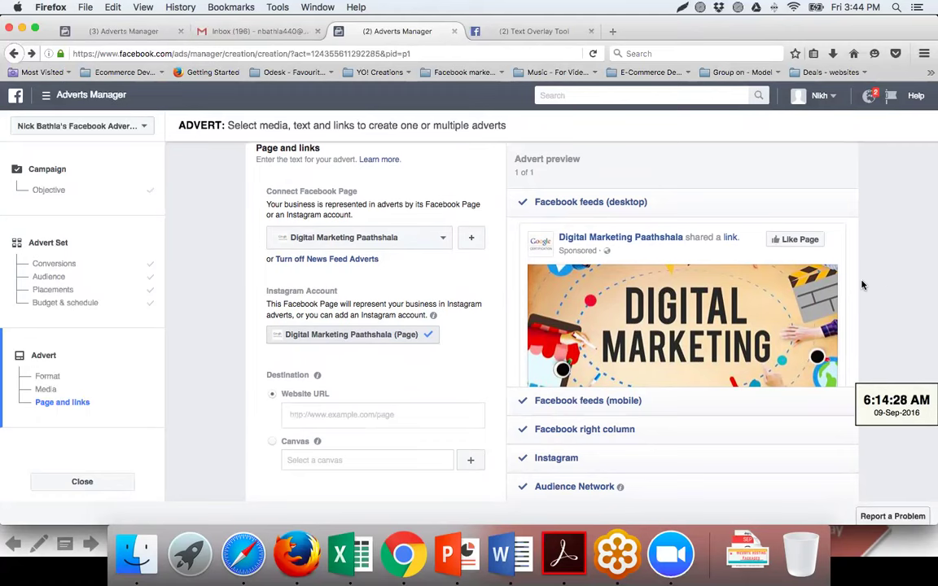
scroll(627, 323, up, 1)
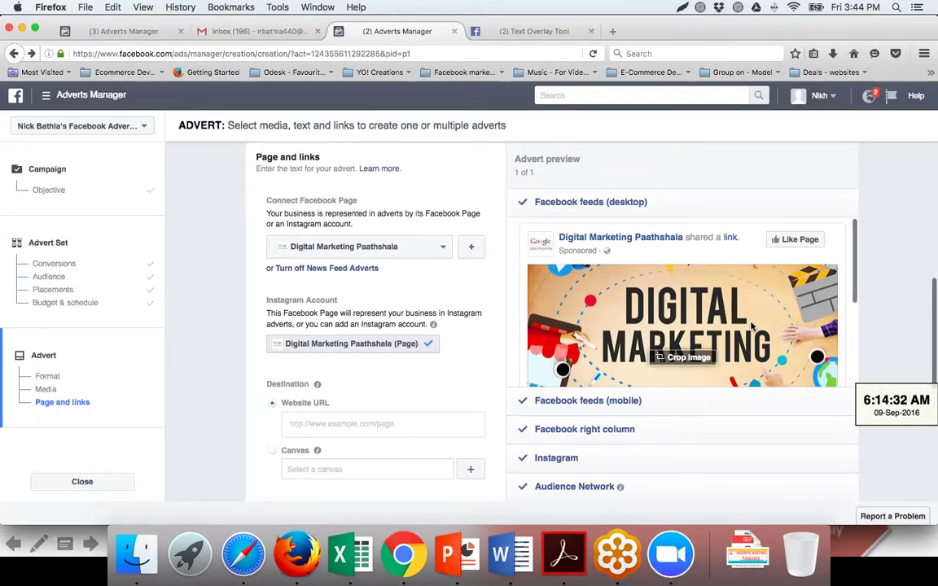
click(335, 432)
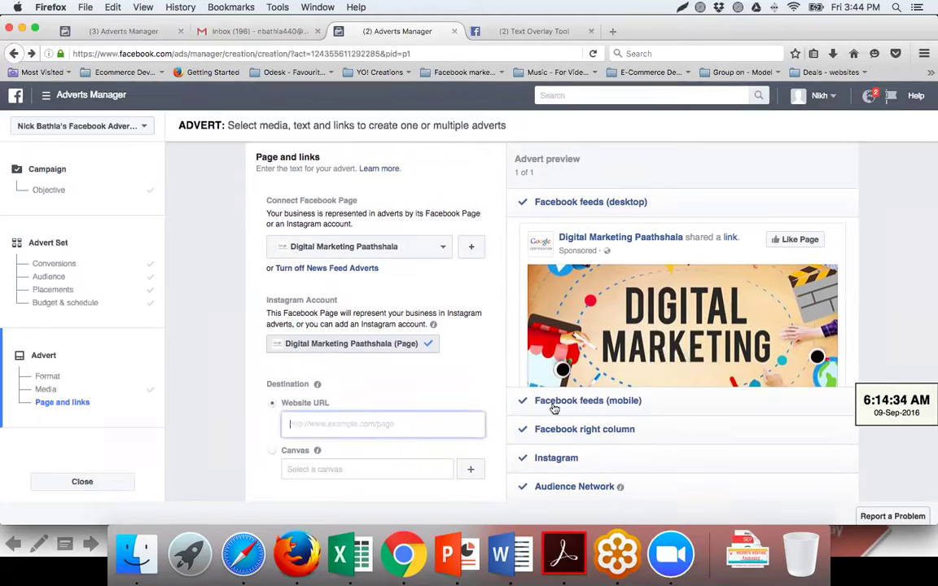
click(881, 336)
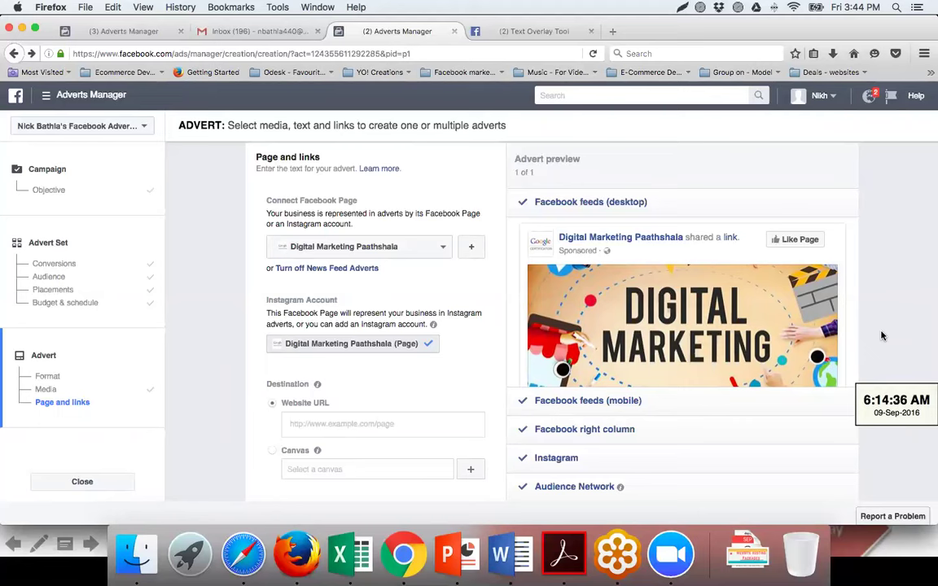
scroll(498, 368, down, 2)
click(549, 402)
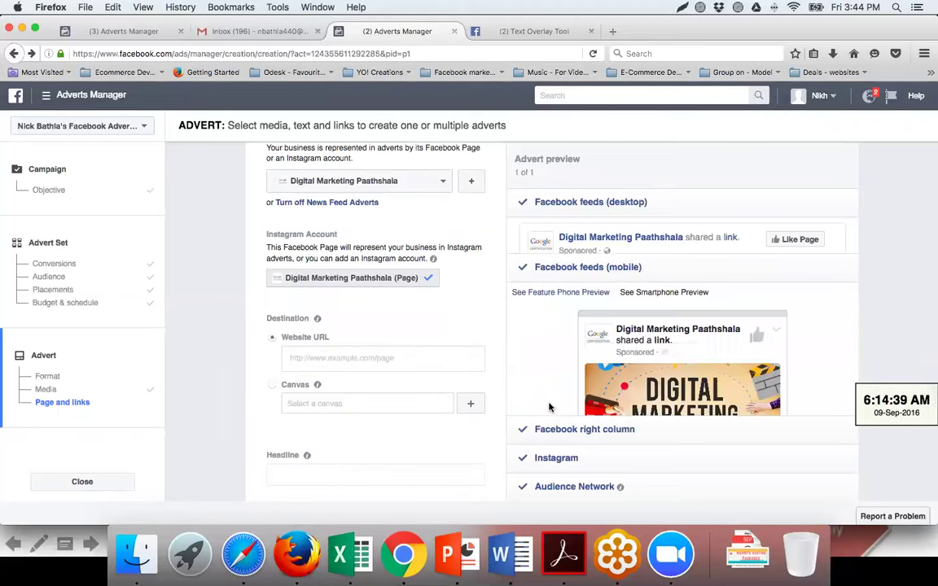
click(561, 437)
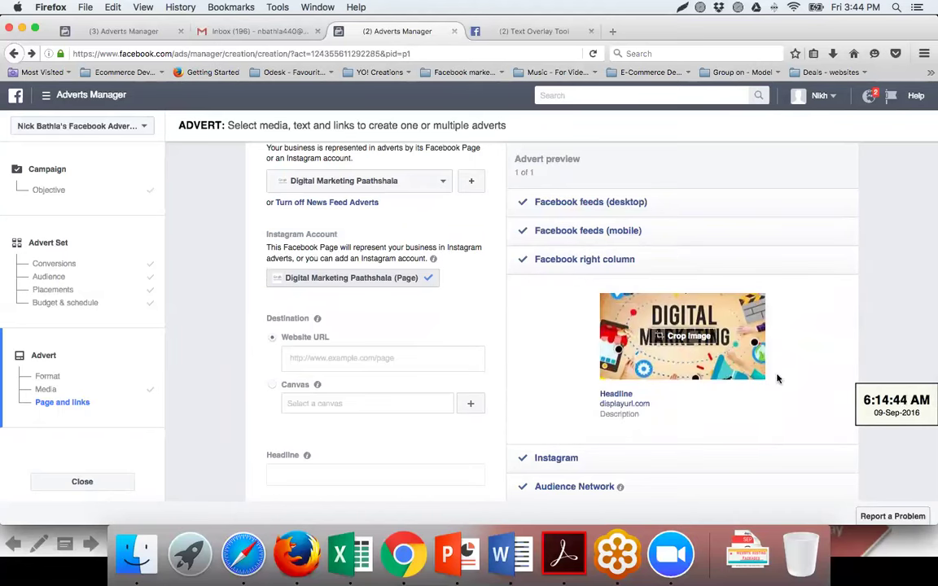
click(584, 461)
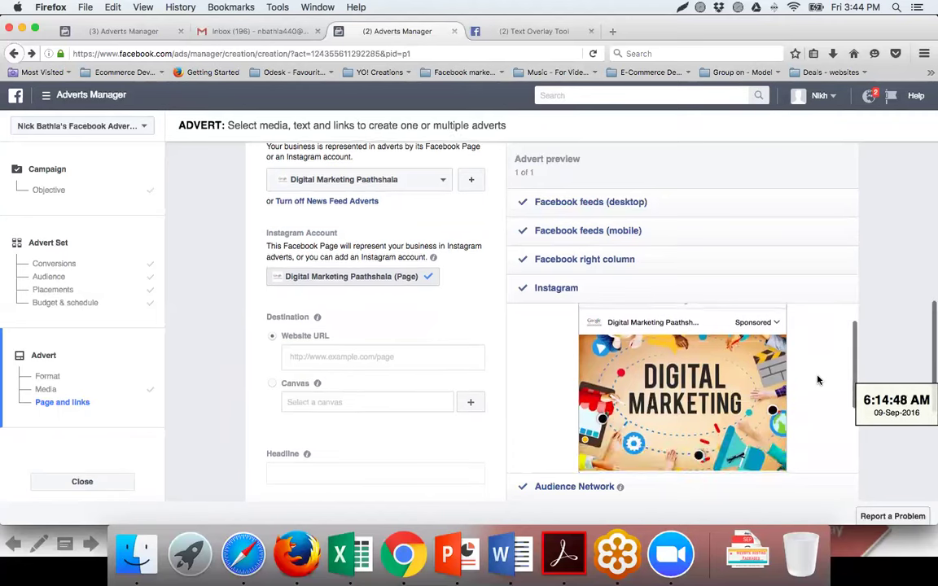
scroll(818, 381, down, 1)
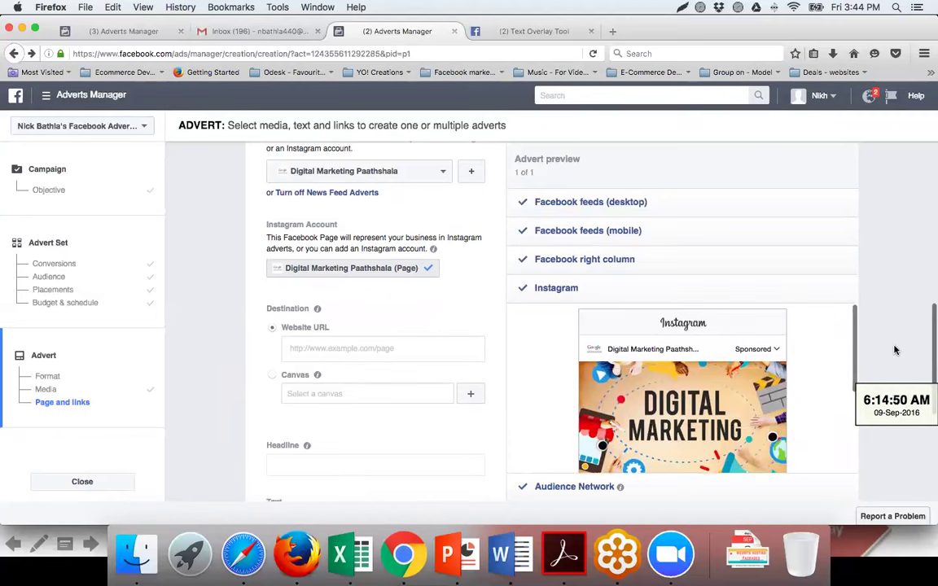
scroll(895, 350, down, 5)
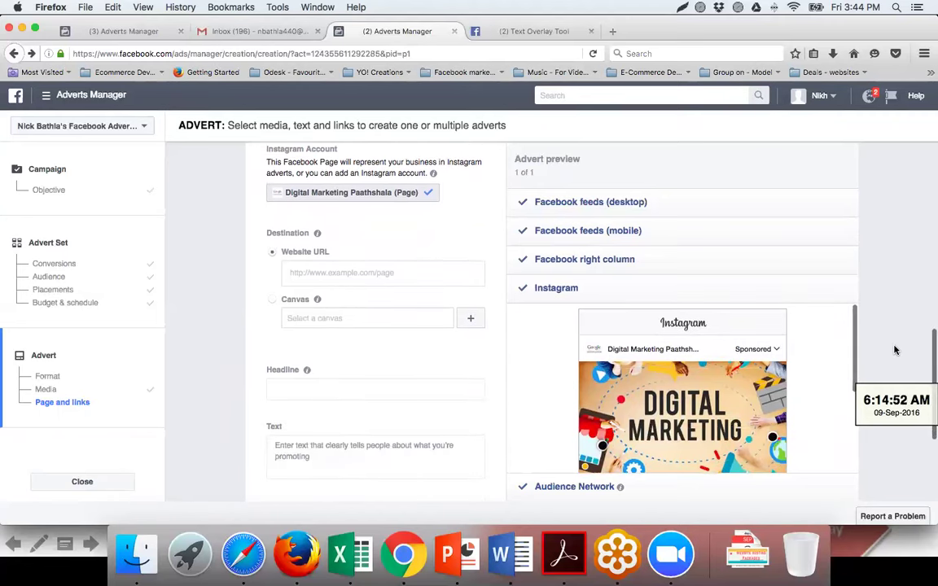
scroll(575, 484, up, 3)
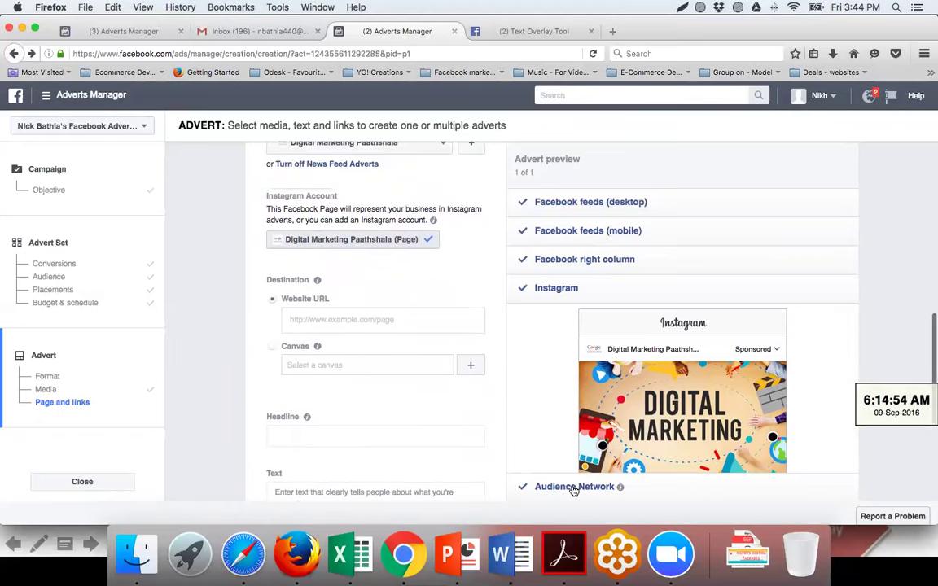
click(574, 487)
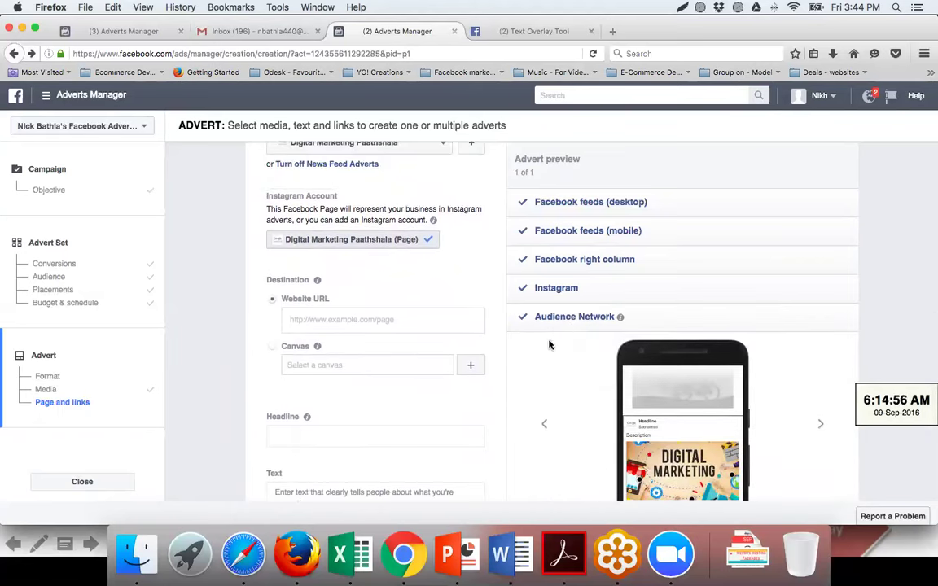
- Enter "Learn Digital Marketing" as the advert's headline
scroll(887, 339, down, 10)
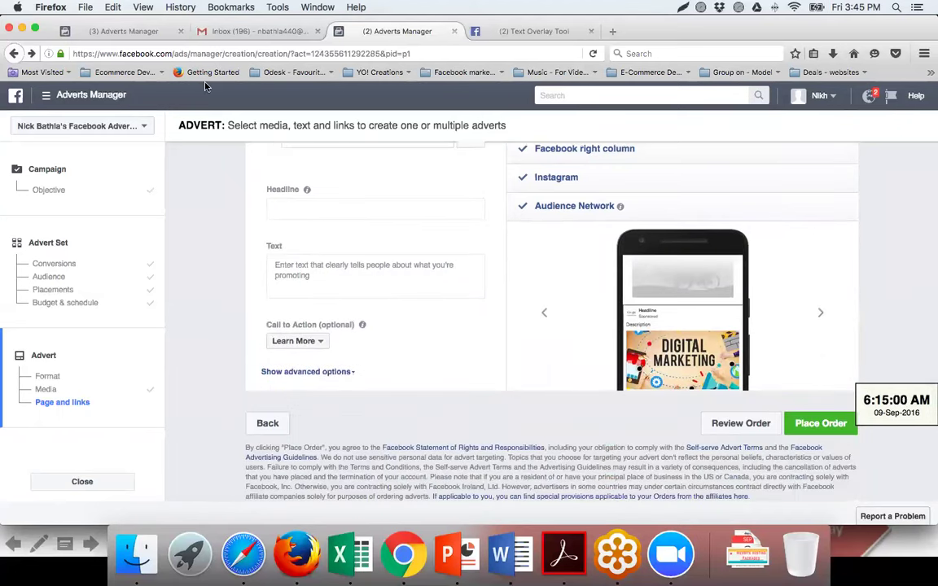
click(344, 213)
text(Learn Digital Marketing)
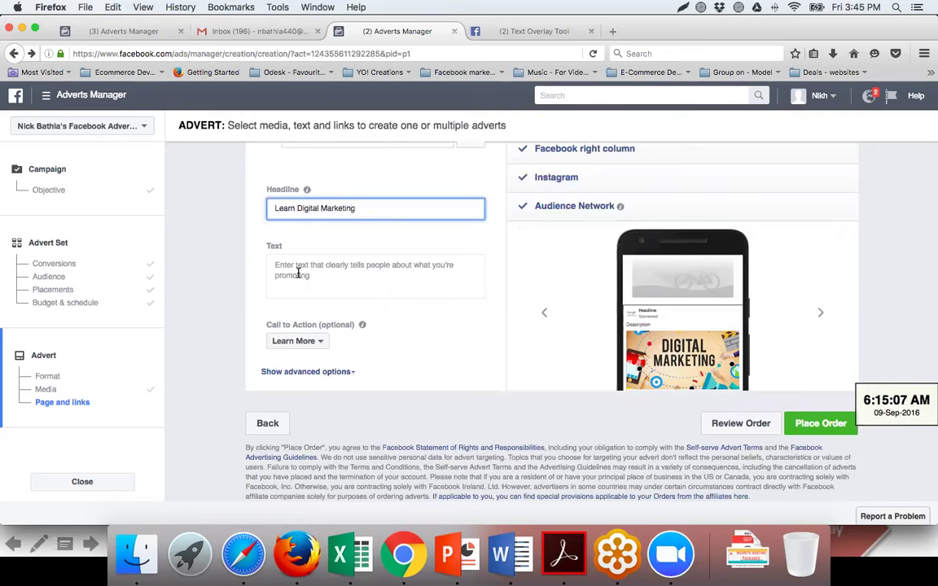
- Enter the advert text "Get Google Certified by Digital Marketing experts" and set the call to action to Watch More
click(298, 274)
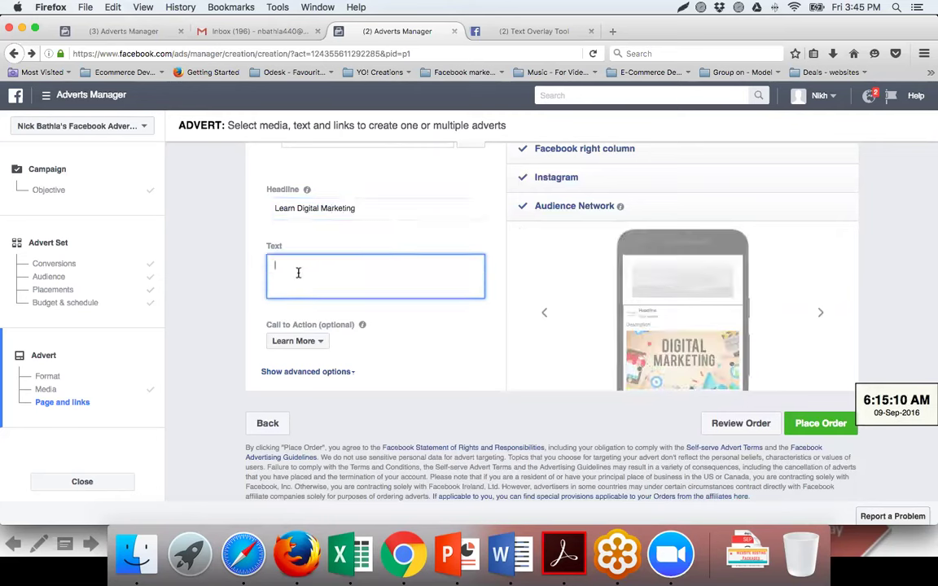
text(Get Google Certified by Digital Ma)
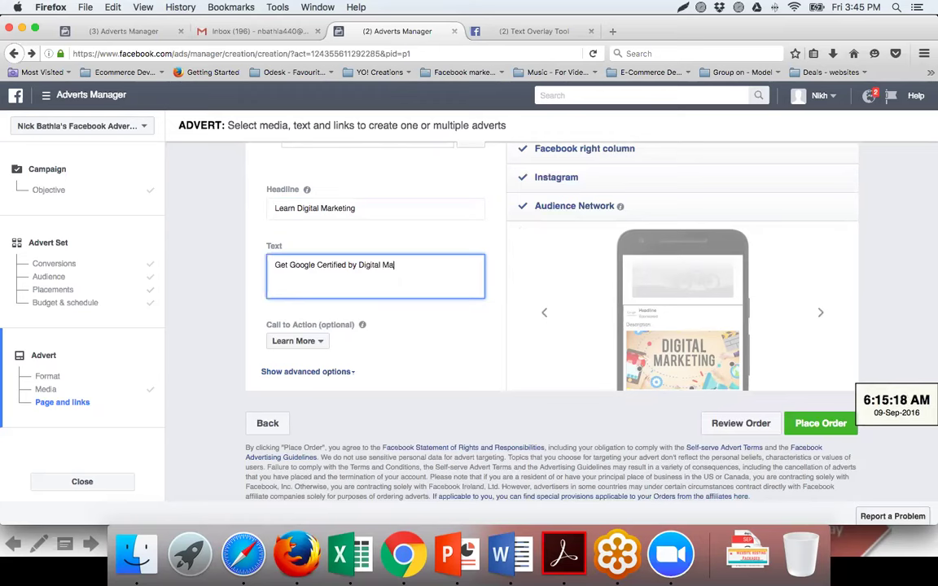
text(rketing experts)
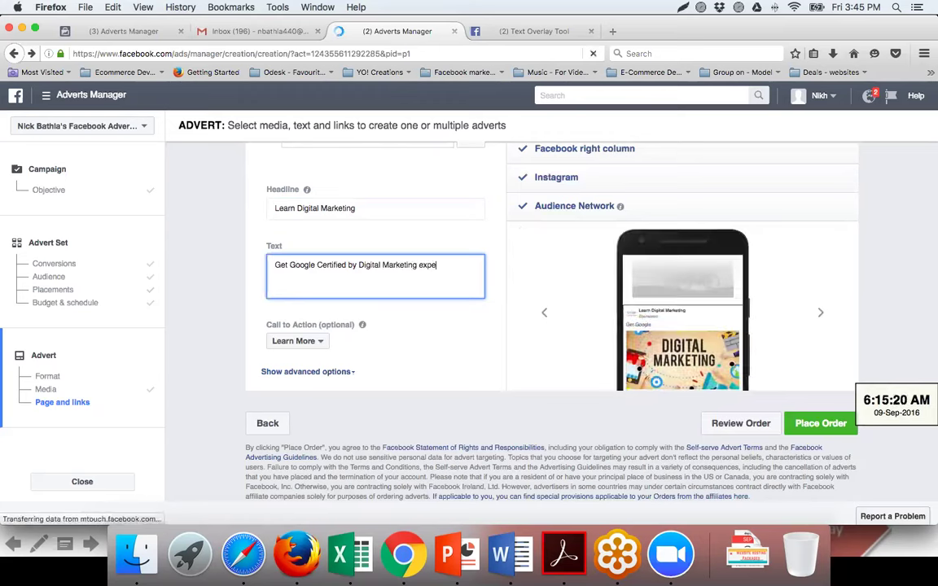
click(295, 343)
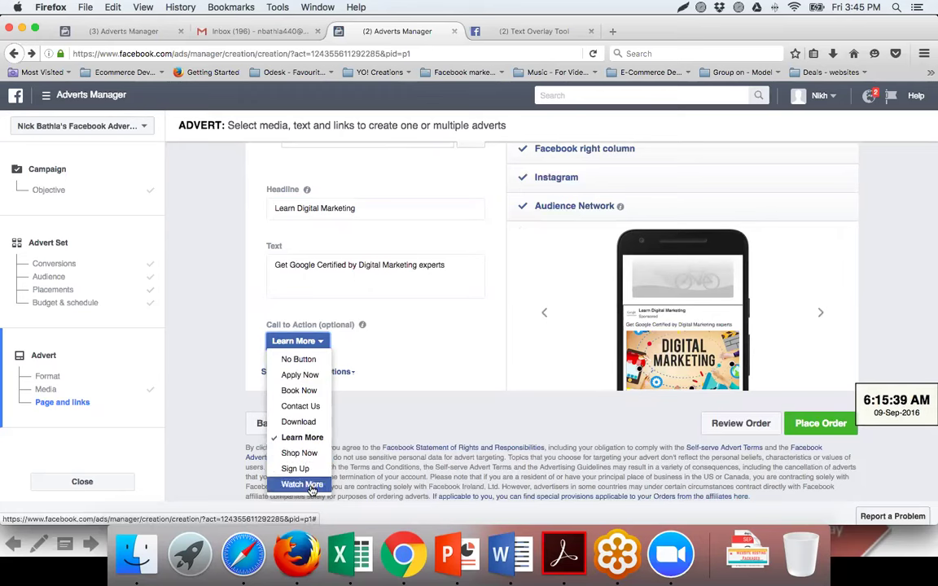
key(Return)
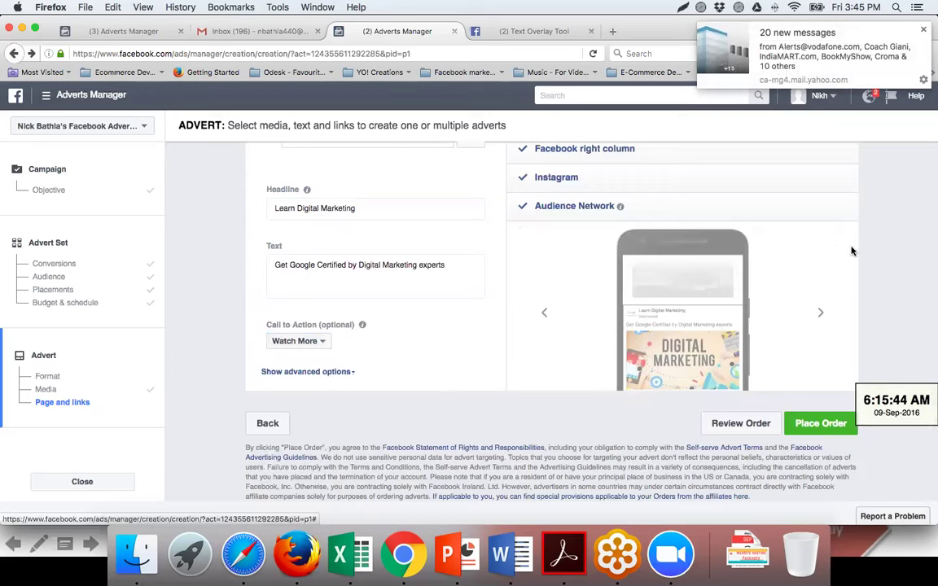
- Examine the desktop feed preview of the advert, including its text, image, headline and call-to-action button
scroll(487, 296, up, 4)
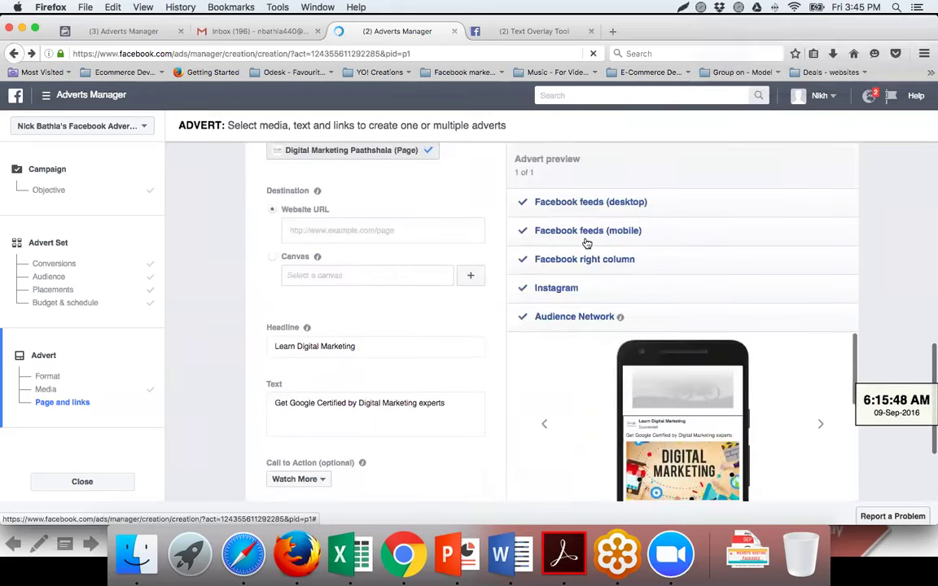
scroll(593, 181, up, 1)
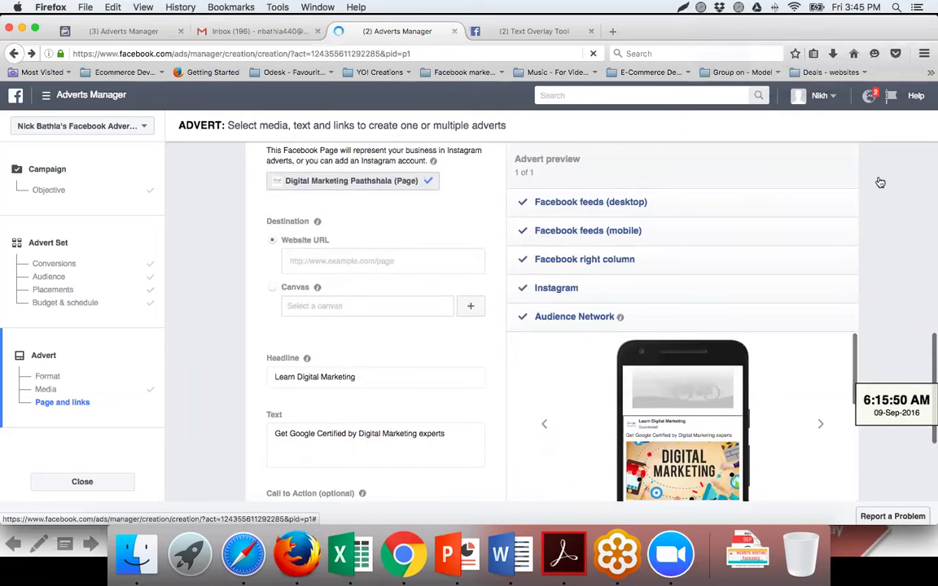
scroll(878, 180, up, 7)
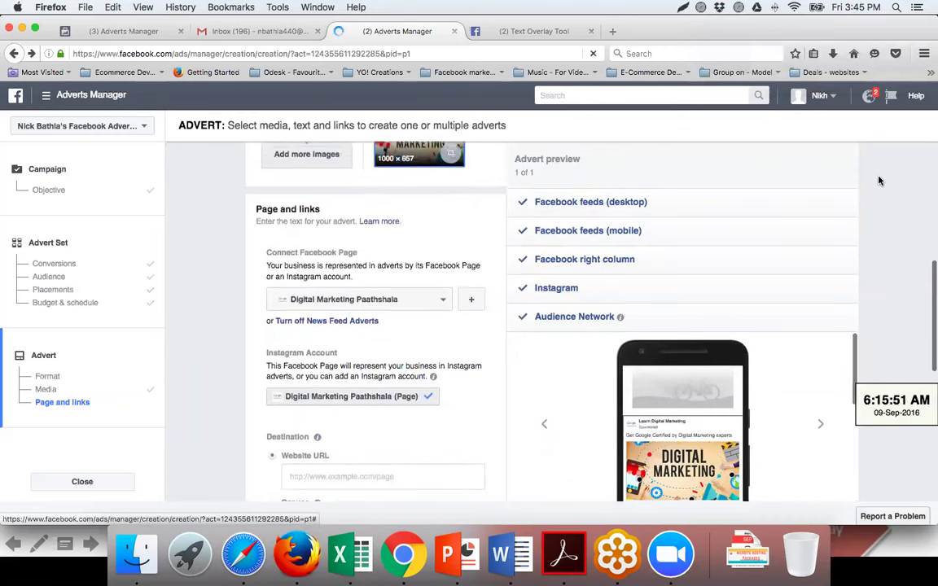
scroll(593, 208, down, 4)
click(594, 205)
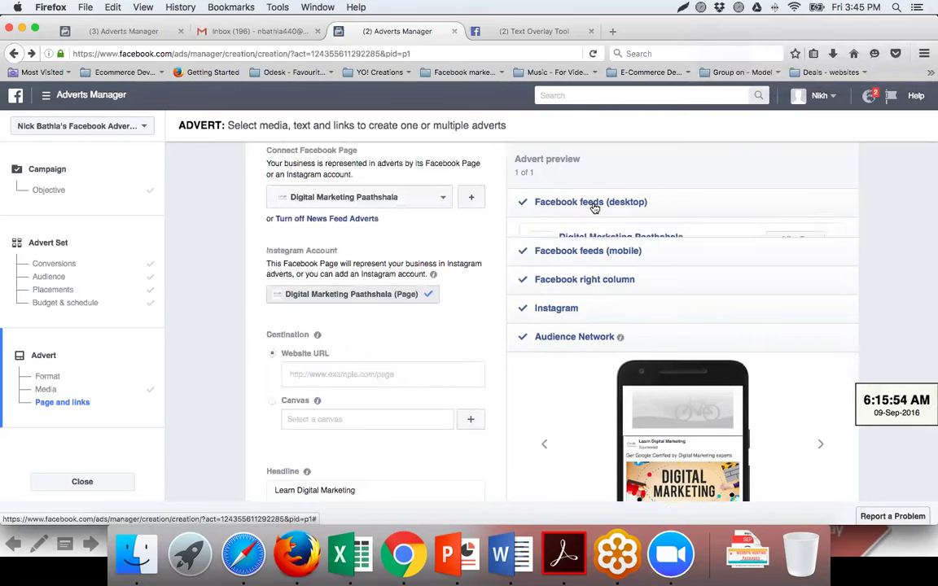
scroll(594, 316, down, 5)
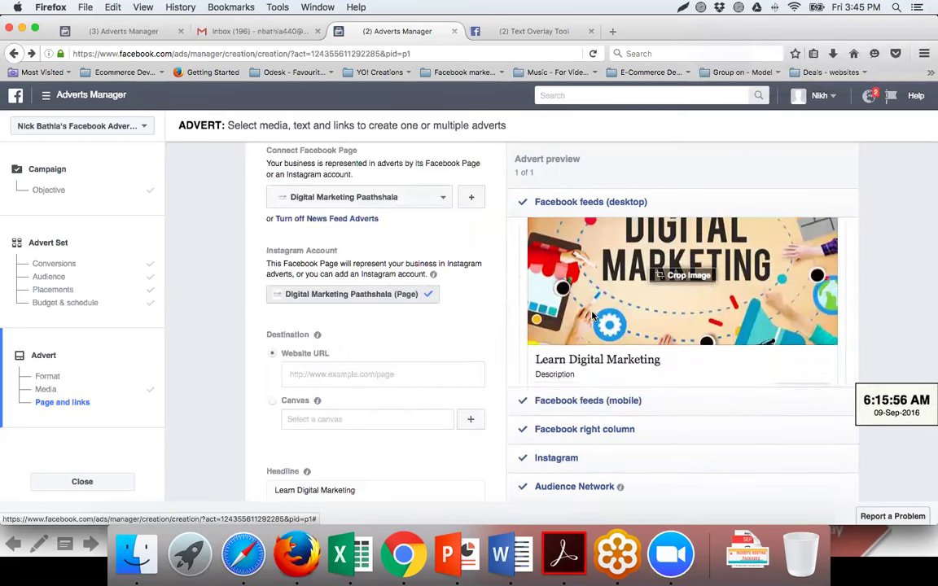
scroll(593, 316, down, 3)
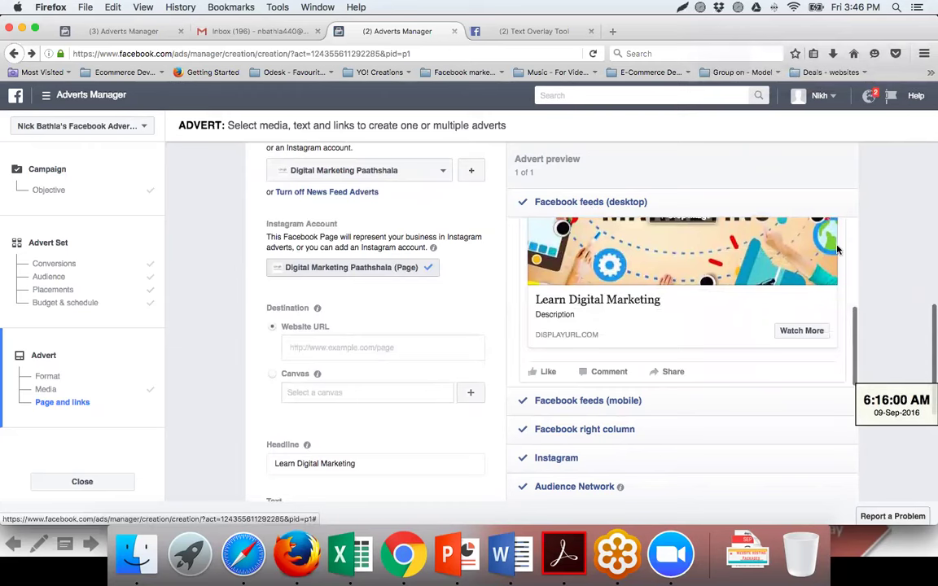
scroll(816, 332, down, 4)
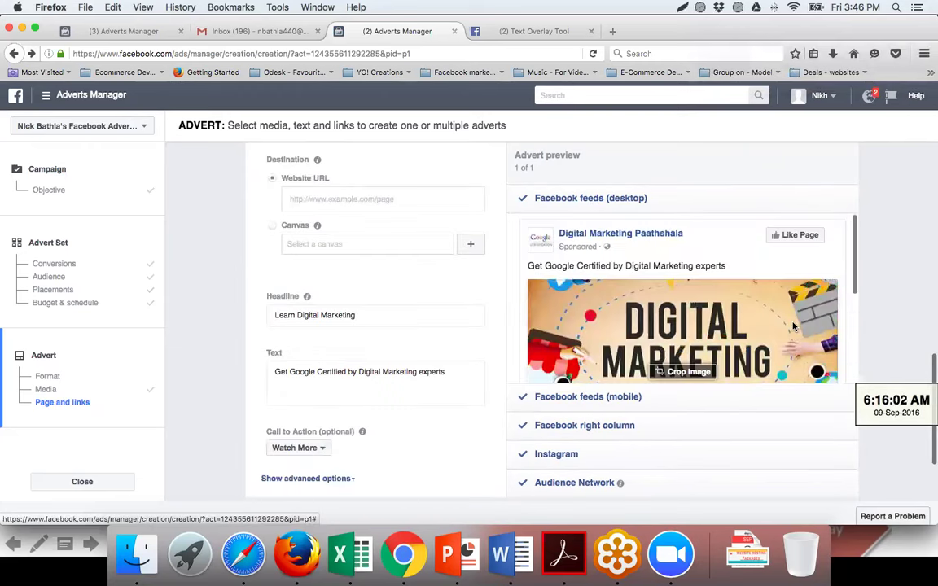
scroll(806, 340, down, 6)
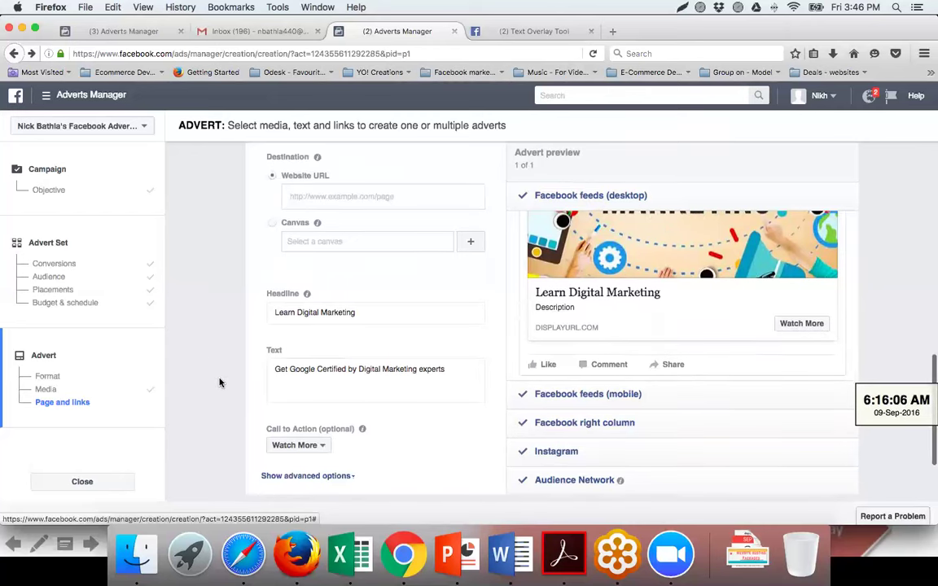
scroll(219, 374, up, 1)
scroll(219, 383, up, 1)
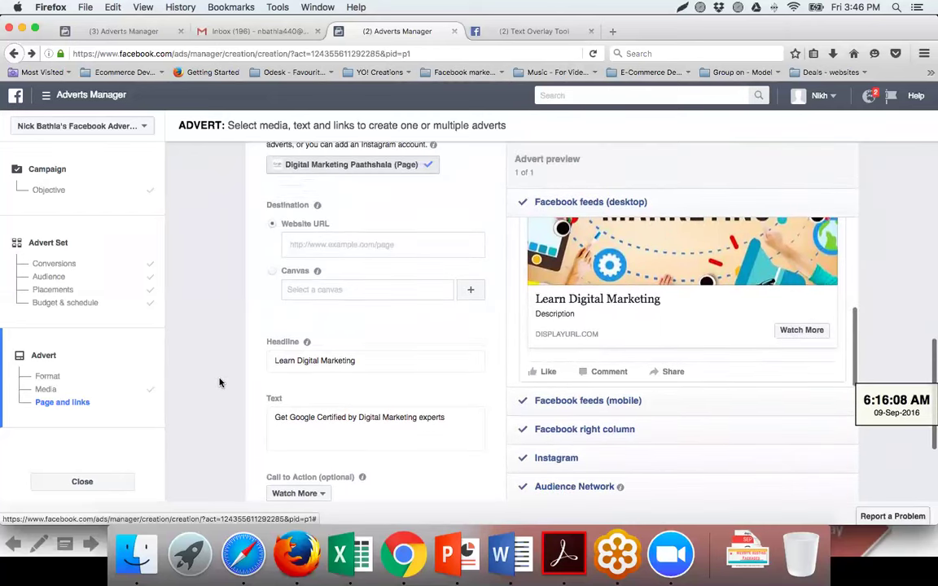
click(325, 263)
text(http)
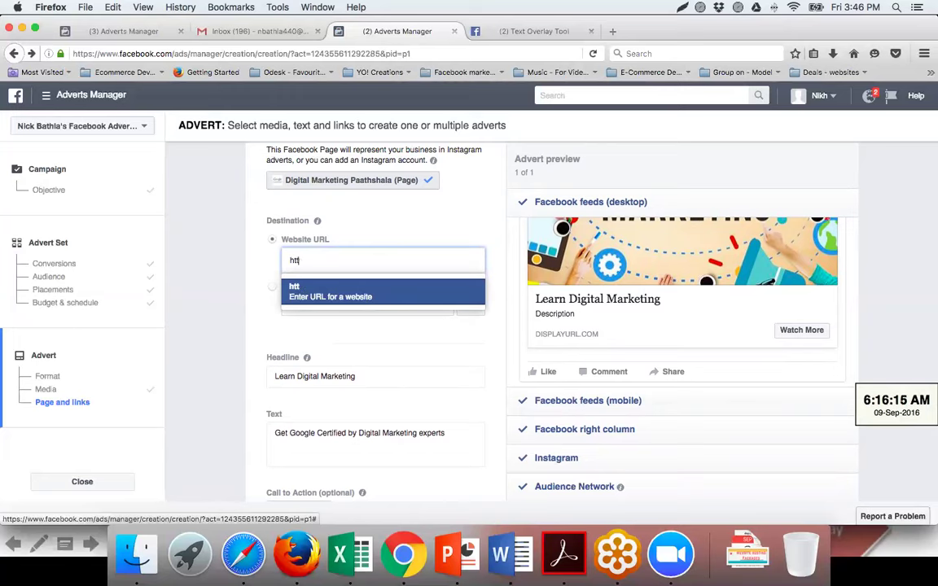
key(BackSpace)
key(BackSpace)
key(BackSpace)
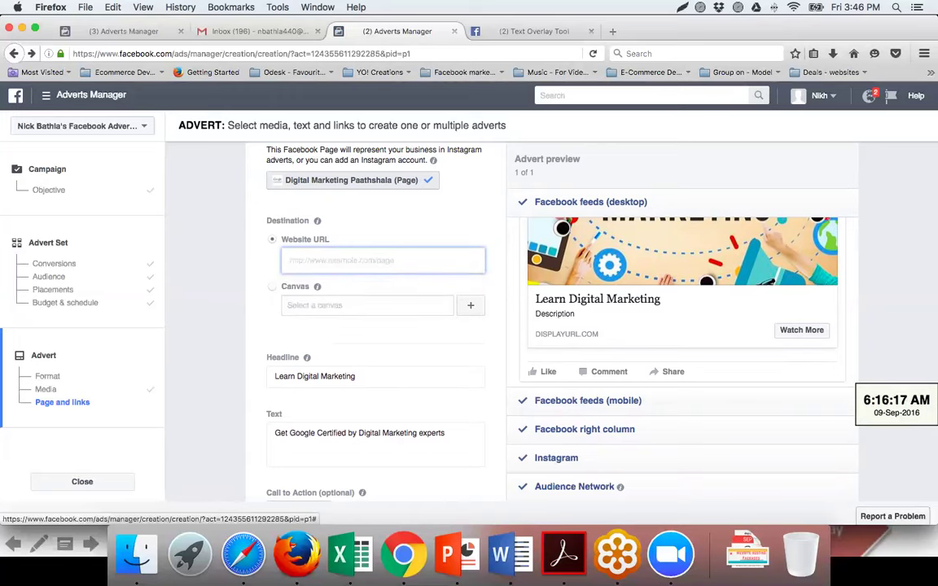
- Switch to Chrome and copy the address of the dmpaathshala.com digital marketing course landing page
click(403, 554)
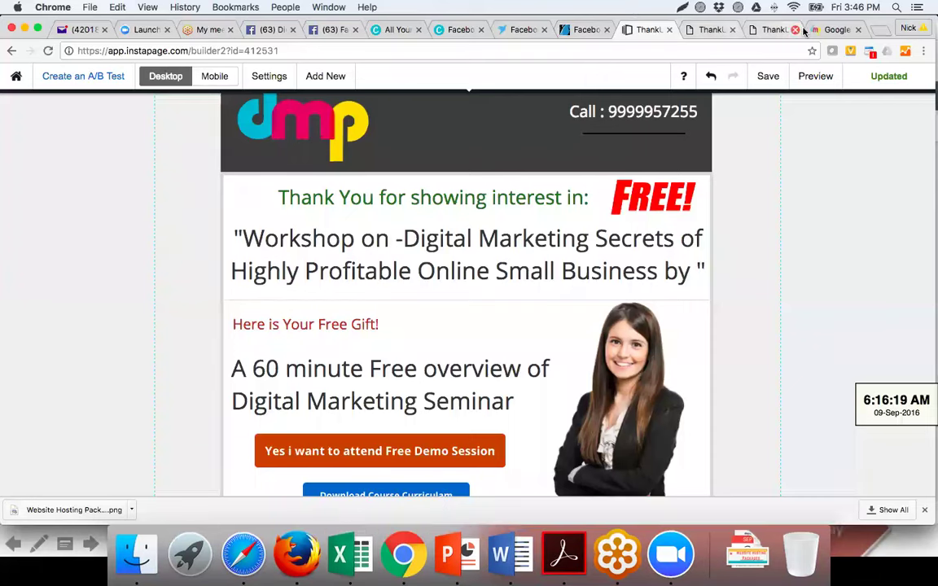
click(831, 30)
scroll(609, 163, up, 2)
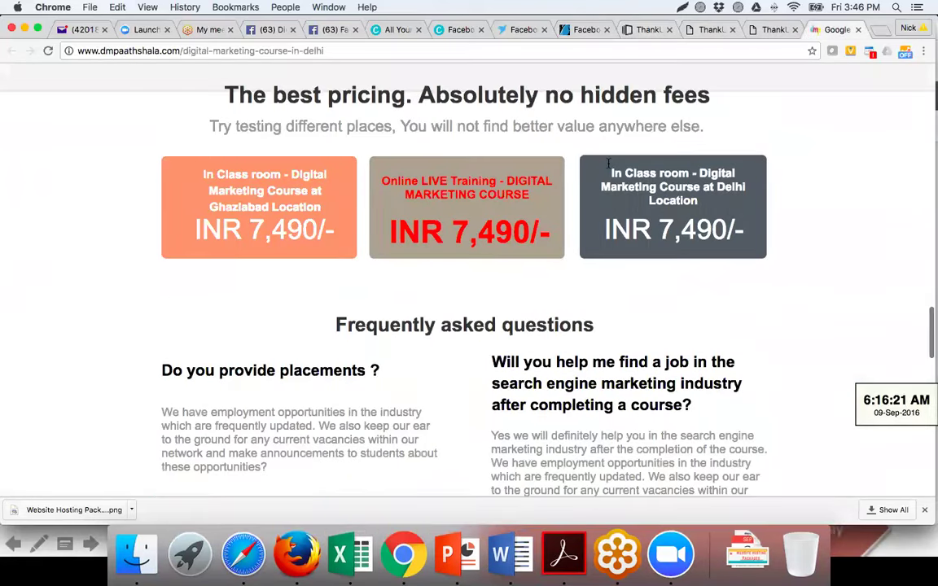
key(Home)
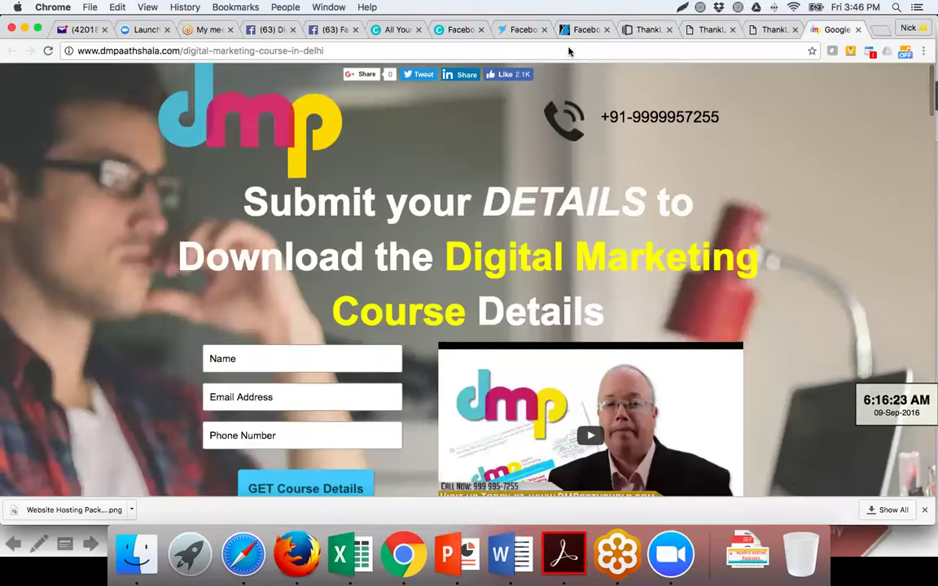
click(570, 50)
key(super+c)
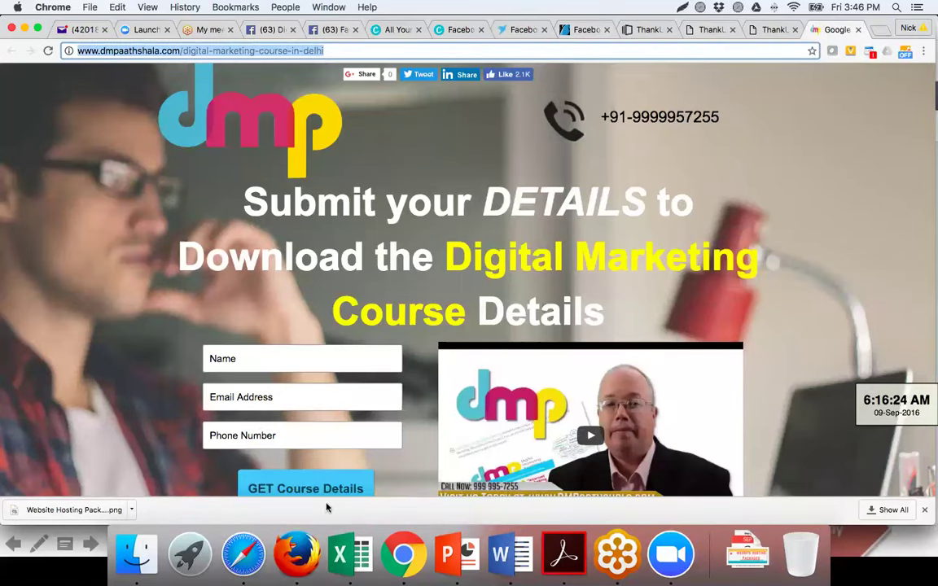
click(298, 556)
click(321, 254)
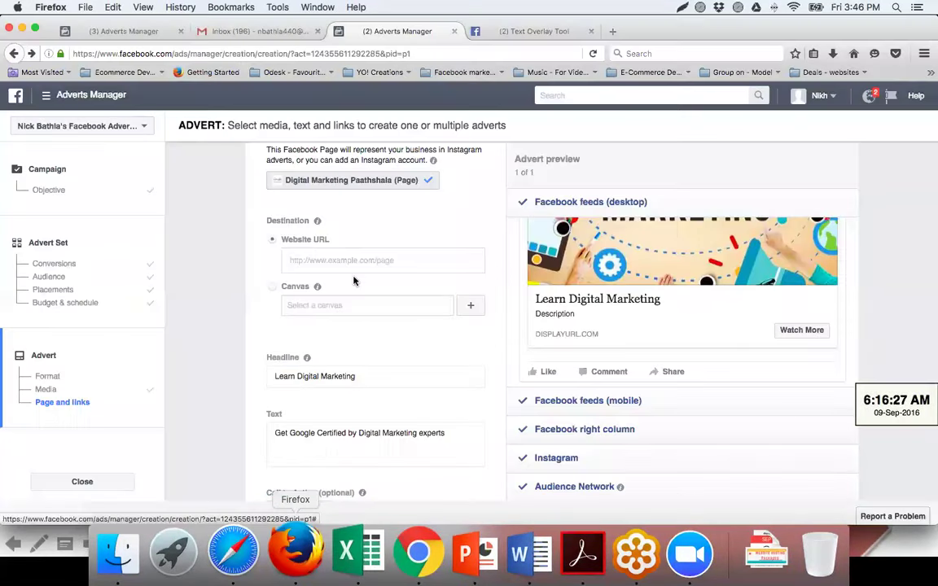
key(super+v)
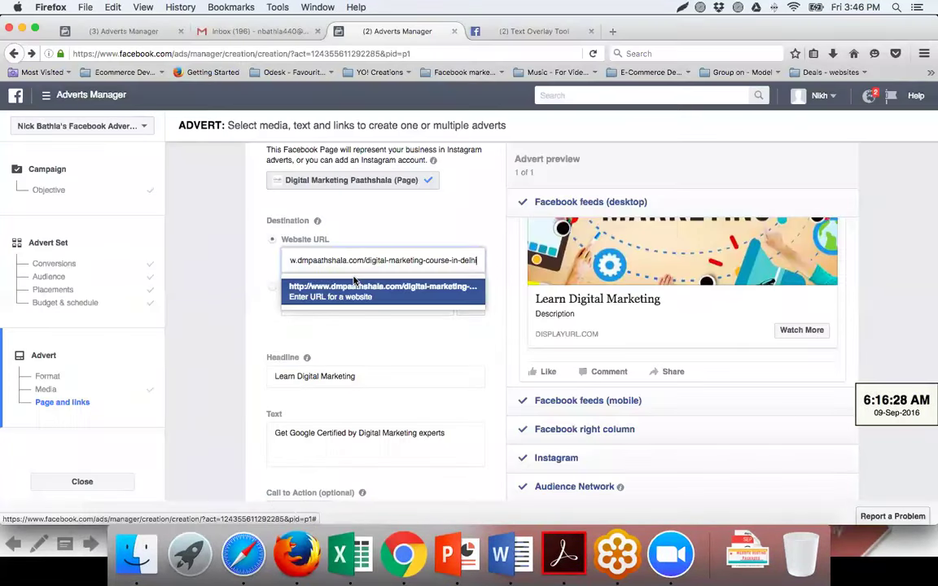
click(204, 279)
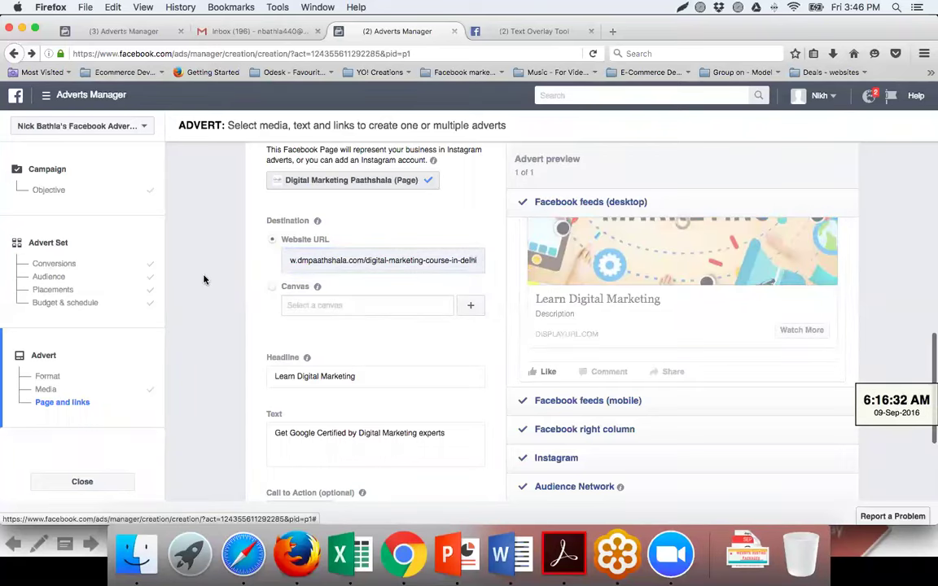
scroll(204, 279, down, 5)
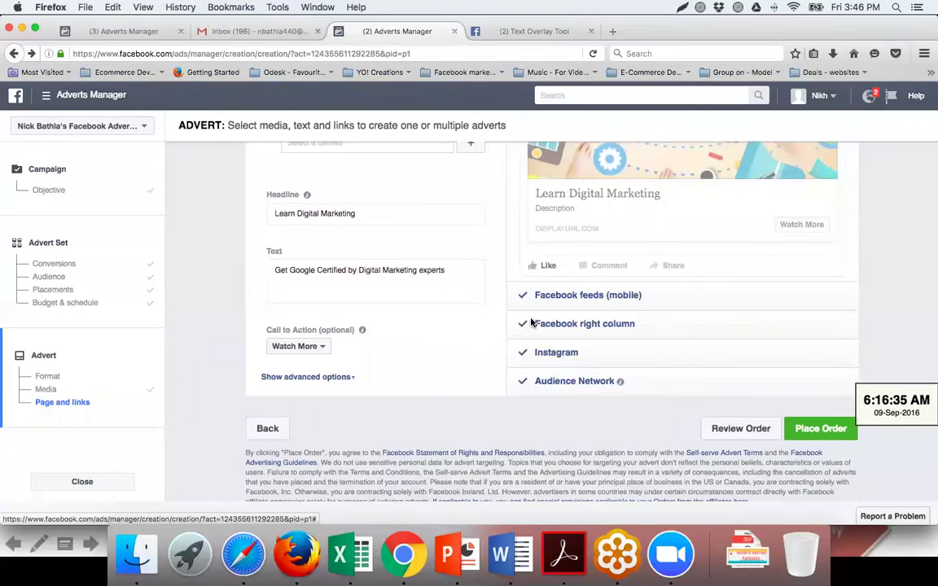
scroll(907, 192, down, 3)
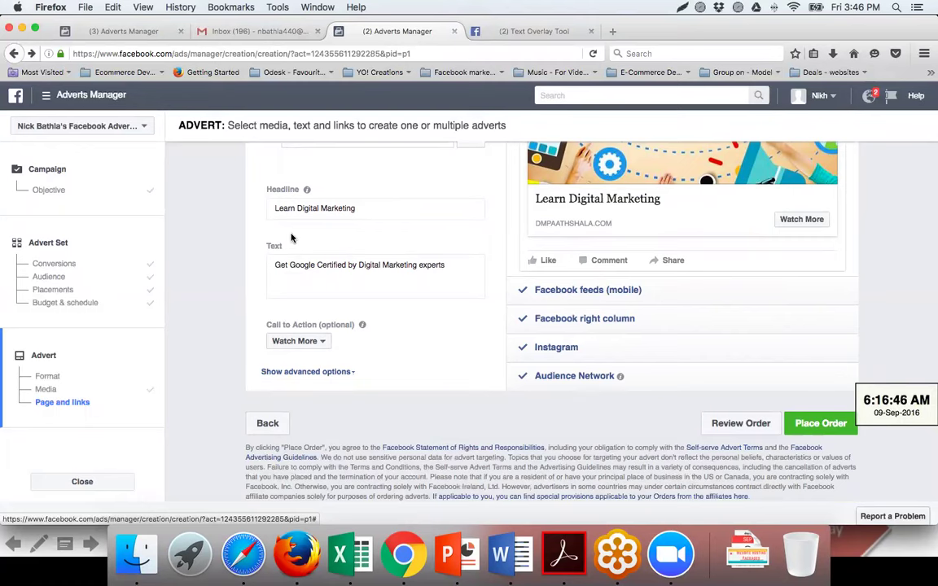
- Leave the advert form for the Facebook home page and open the personal advert account's campaign list through Manage Adverts
click(16, 97)
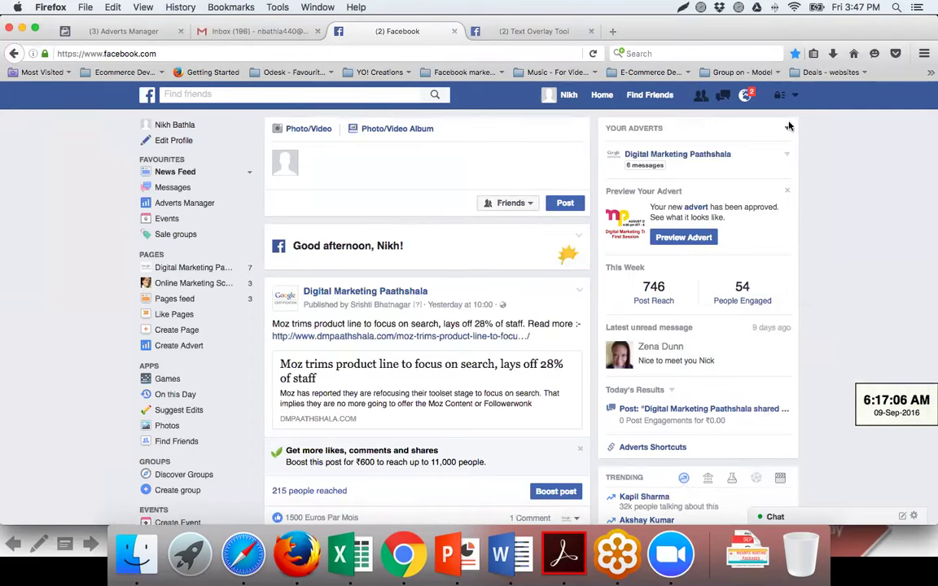
click(796, 98)
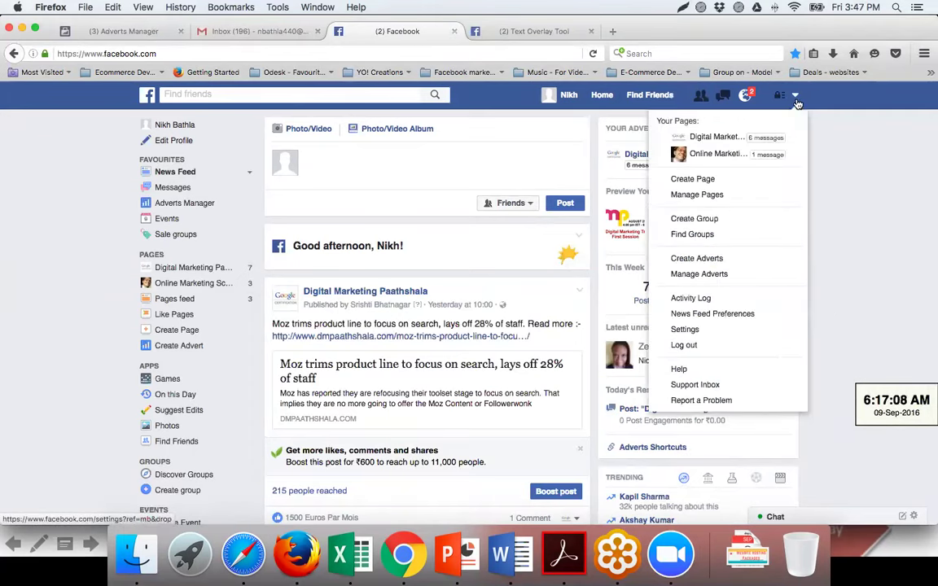
click(736, 278)
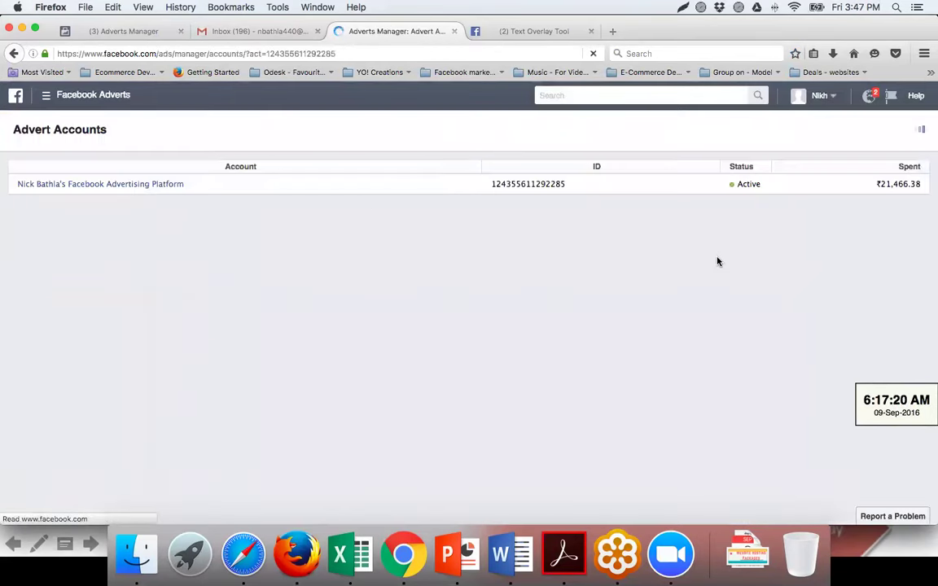
click(158, 185)
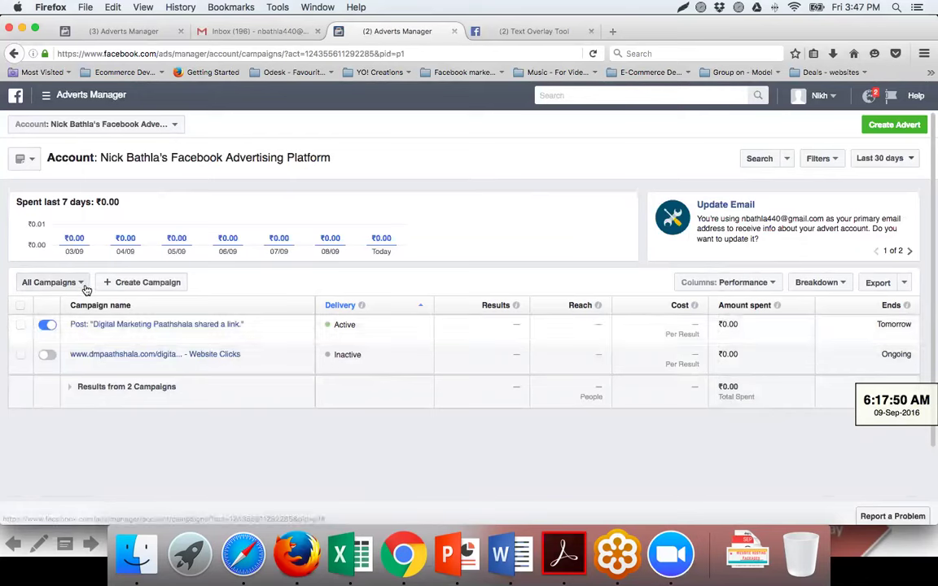
- Check the available advert accounts and campaign view levels, and dismiss the Update Email suggestion
click(159, 124)
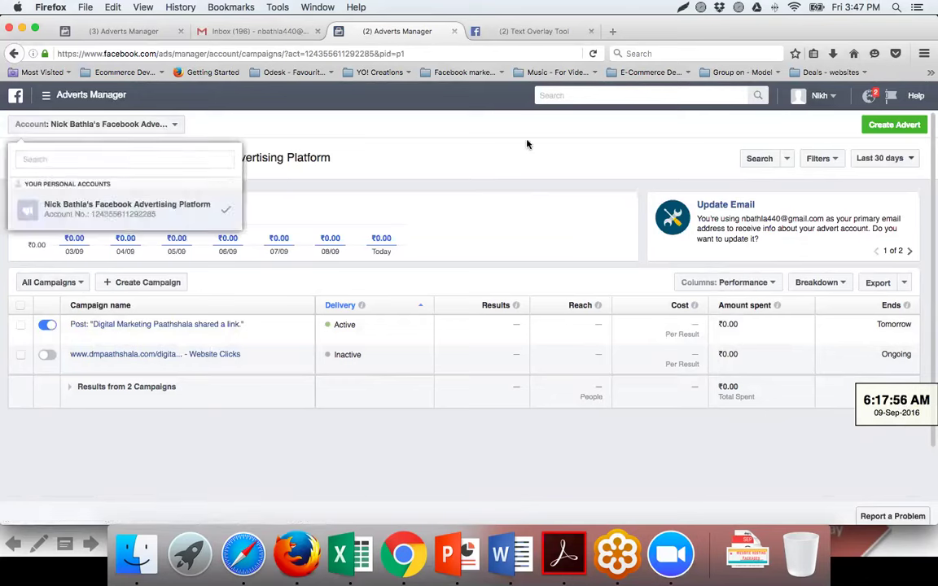
click(366, 131)
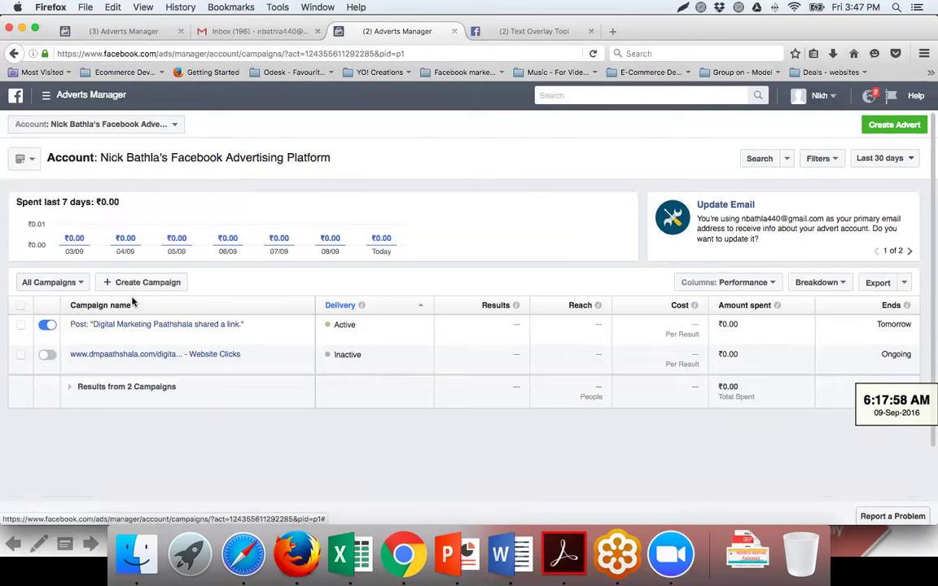
click(85, 284)
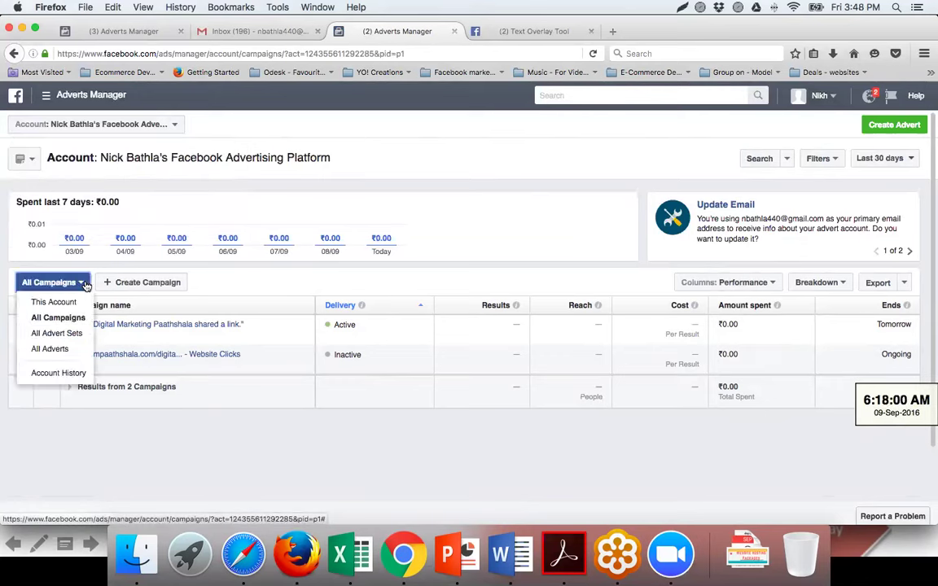
click(85, 284)
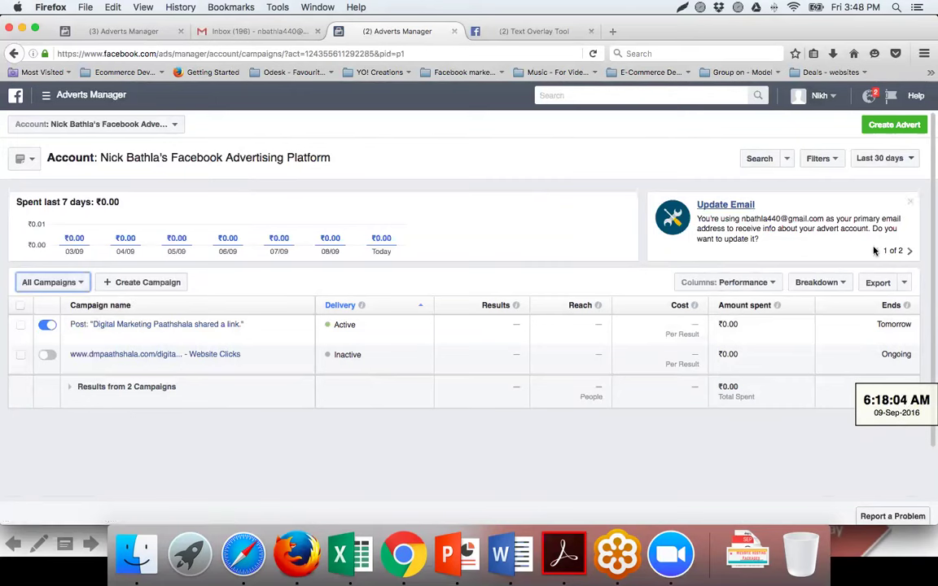
click(913, 204)
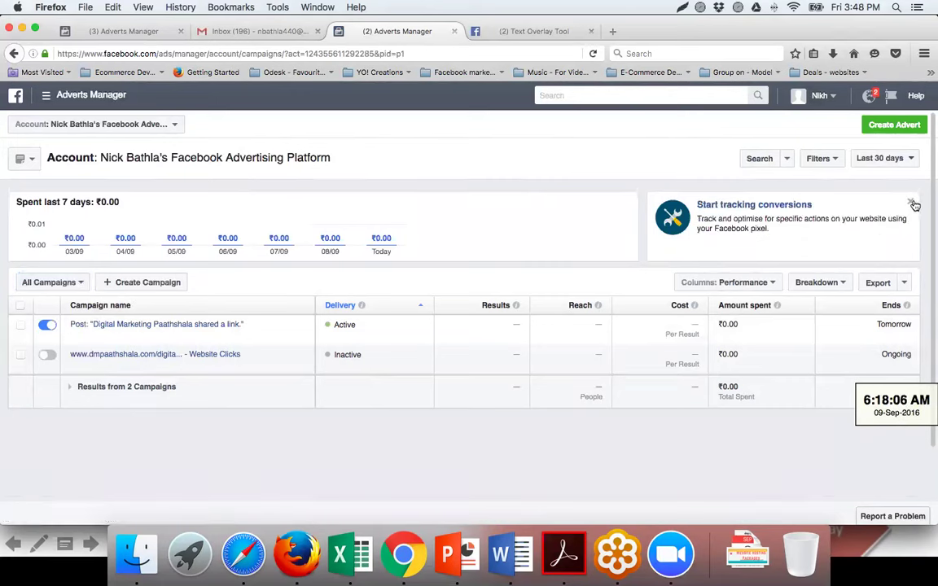
- Look through the date range choices, managed pages, personal account options and saved-report options of the campaign overview
click(914, 160)
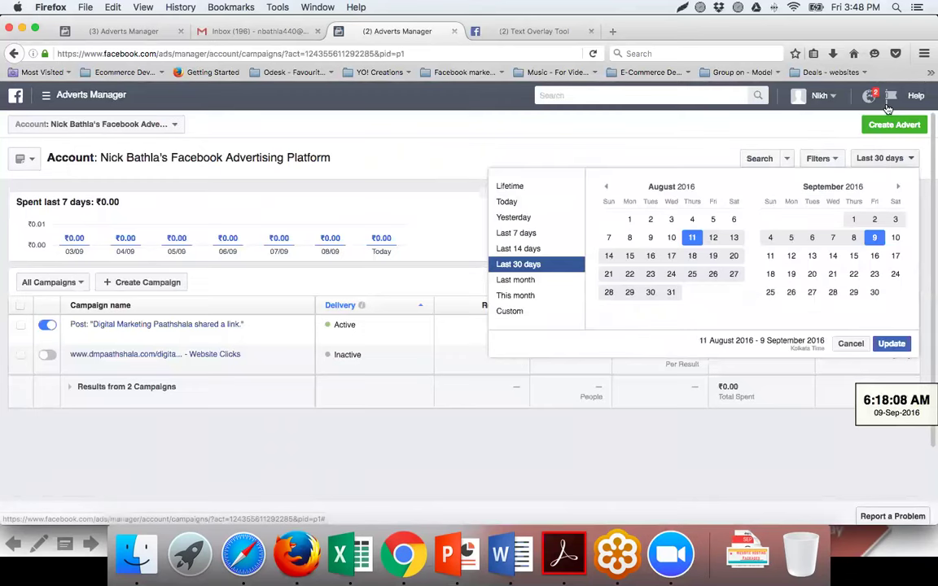
click(890, 102)
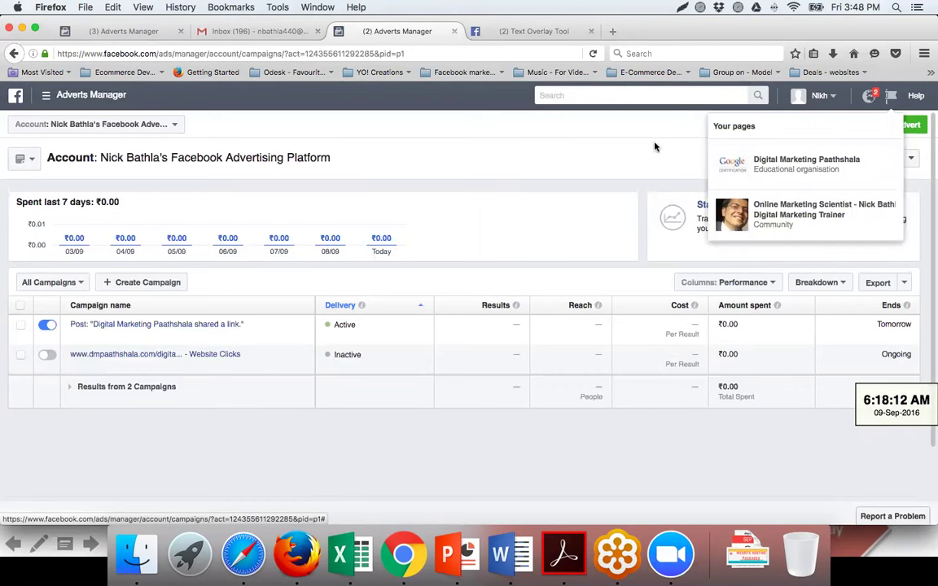
click(593, 127)
click(835, 101)
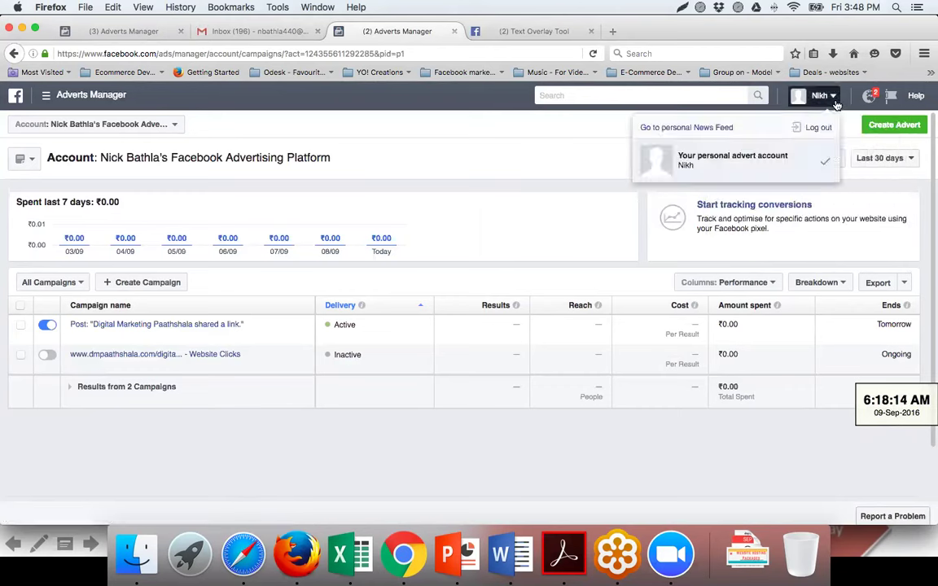
click(605, 135)
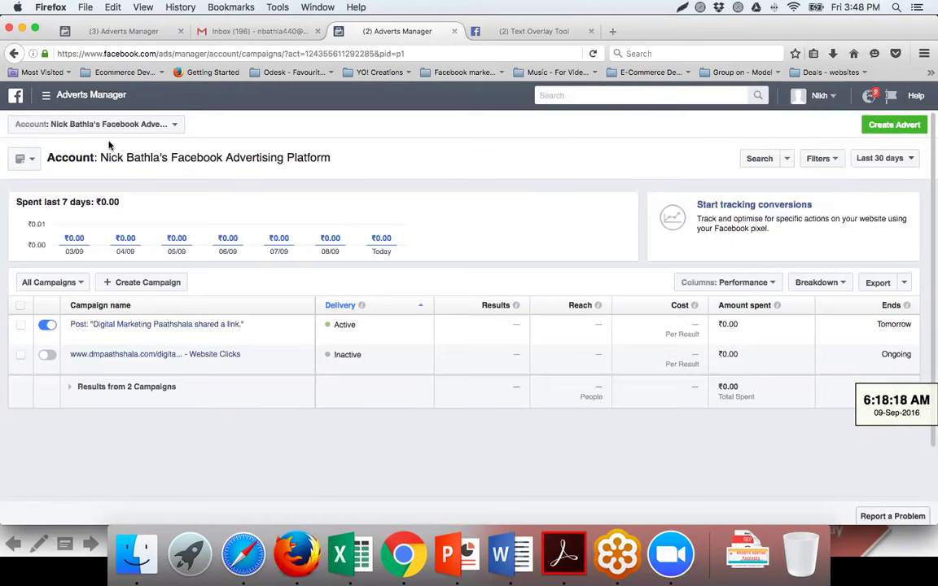
click(30, 161)
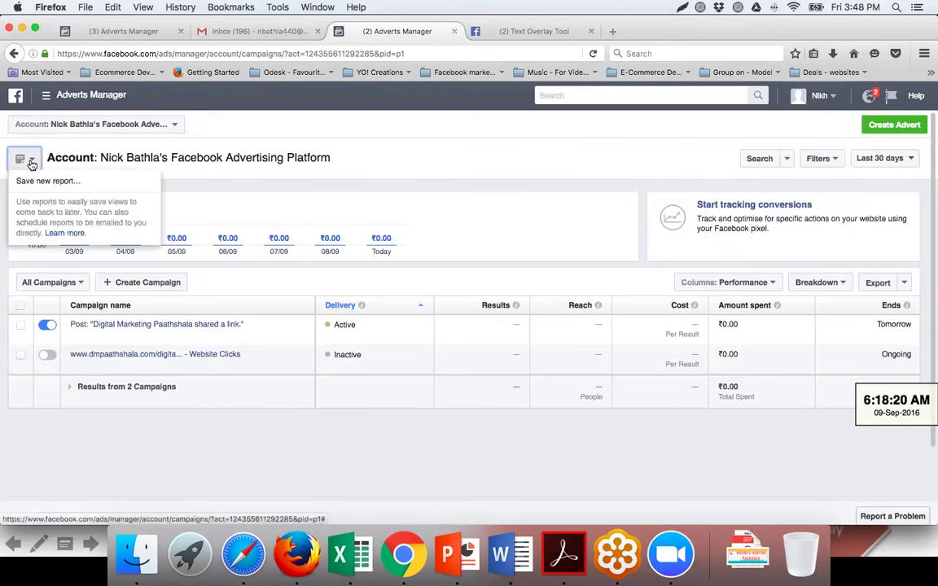
click(12, 122)
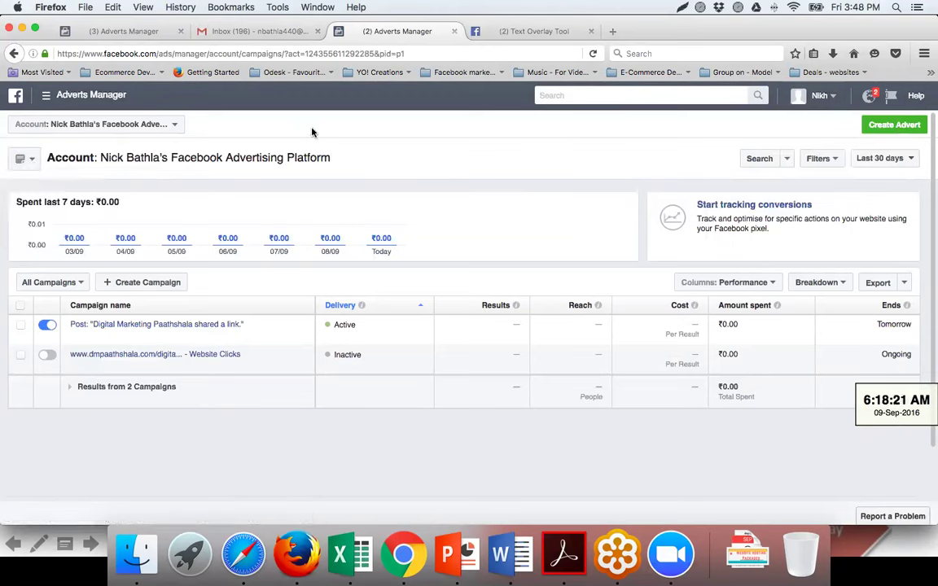
- Return to the Facebook home page and use Manage Adverts again to reopen the advert account's campaign overview
click(15, 96)
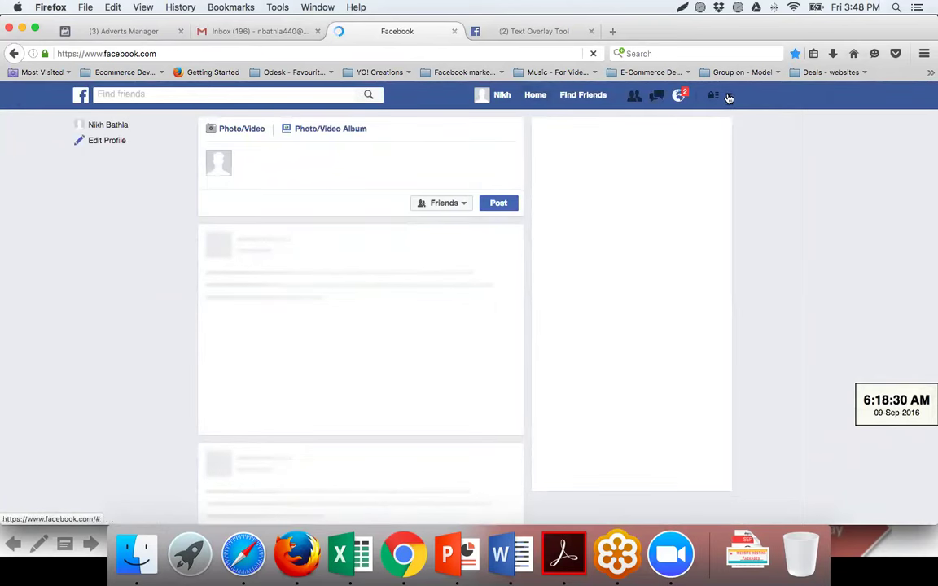
click(730, 97)
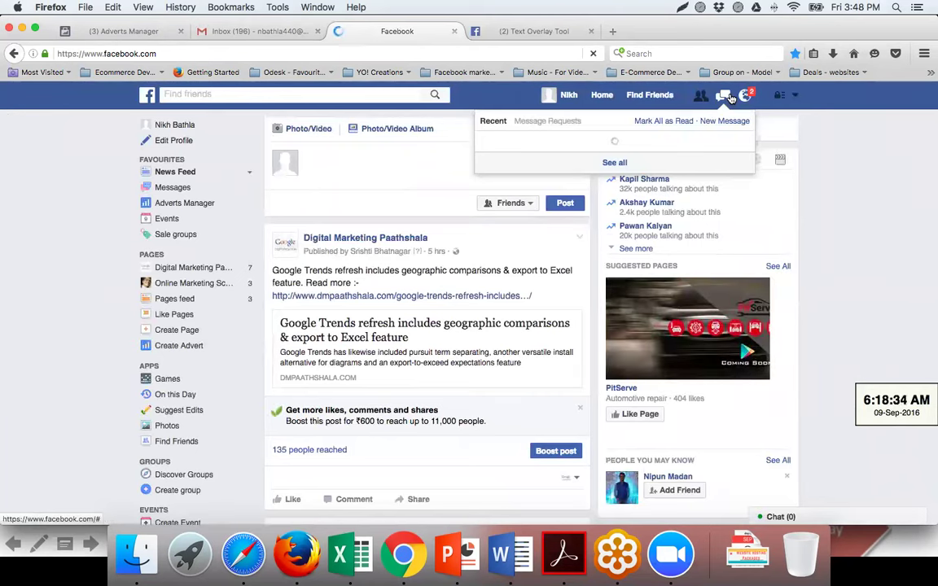
click(796, 99)
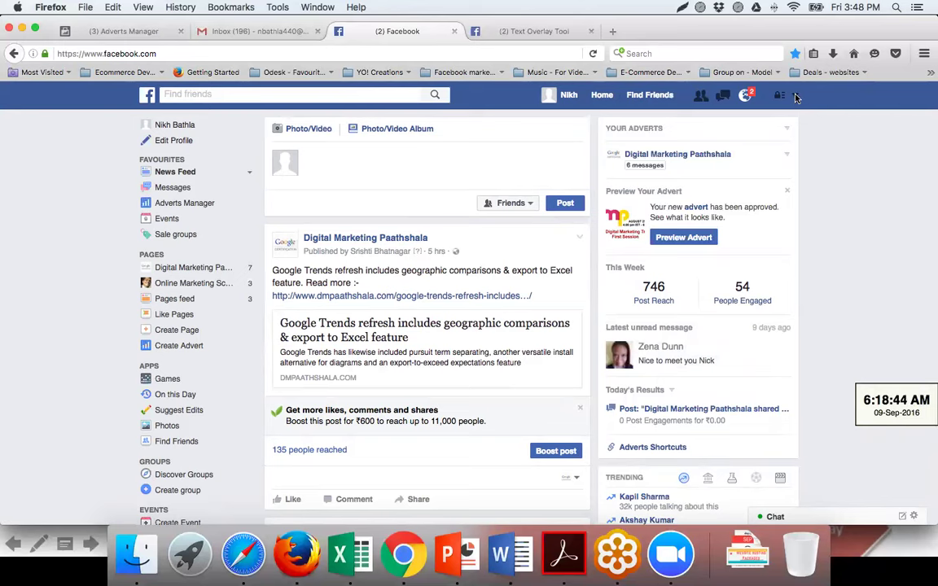
click(796, 96)
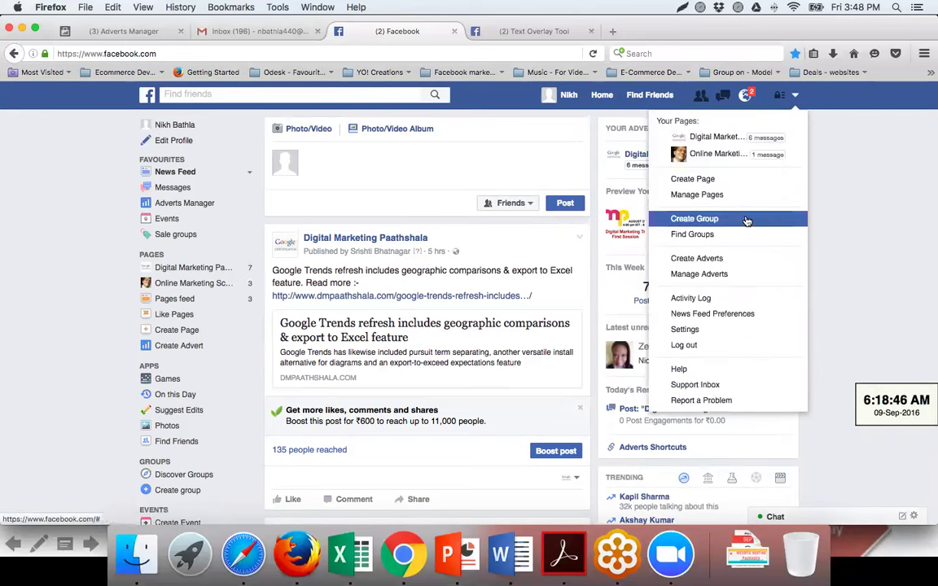
scroll(737, 281, down, 2)
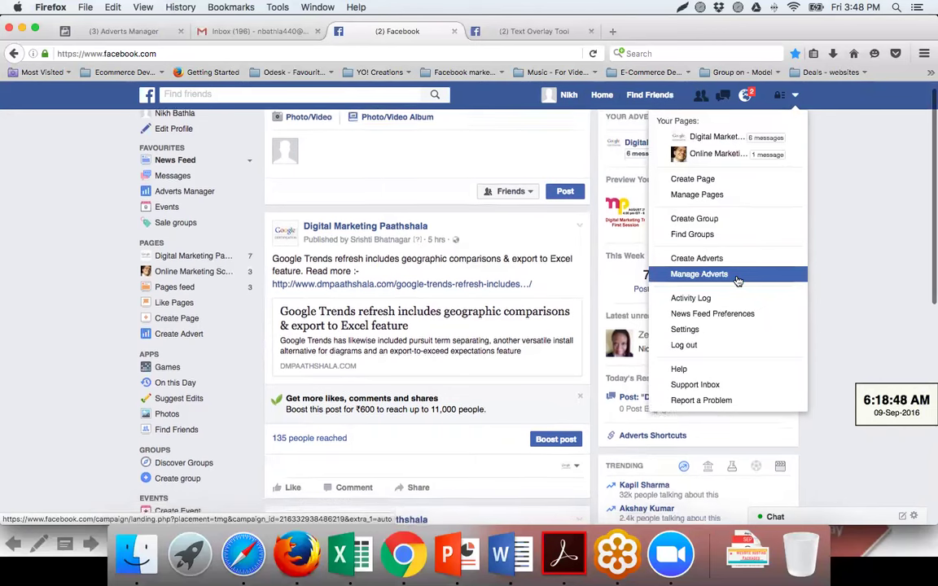
click(735, 281)
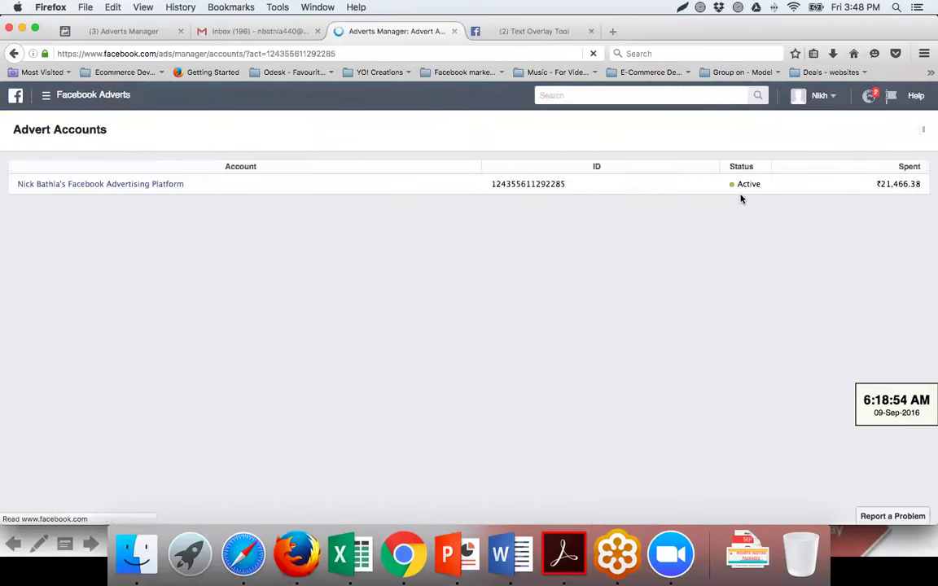
click(167, 185)
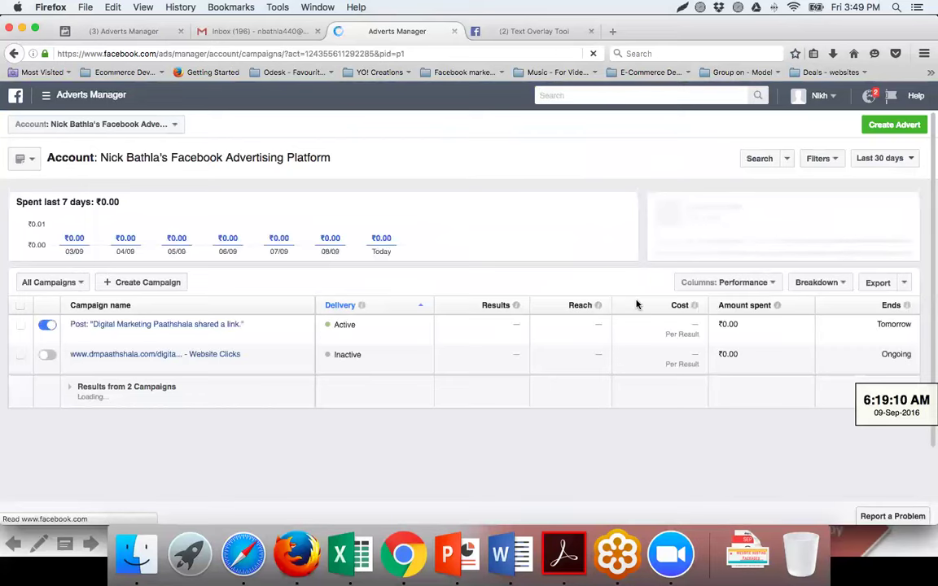
click(152, 282)
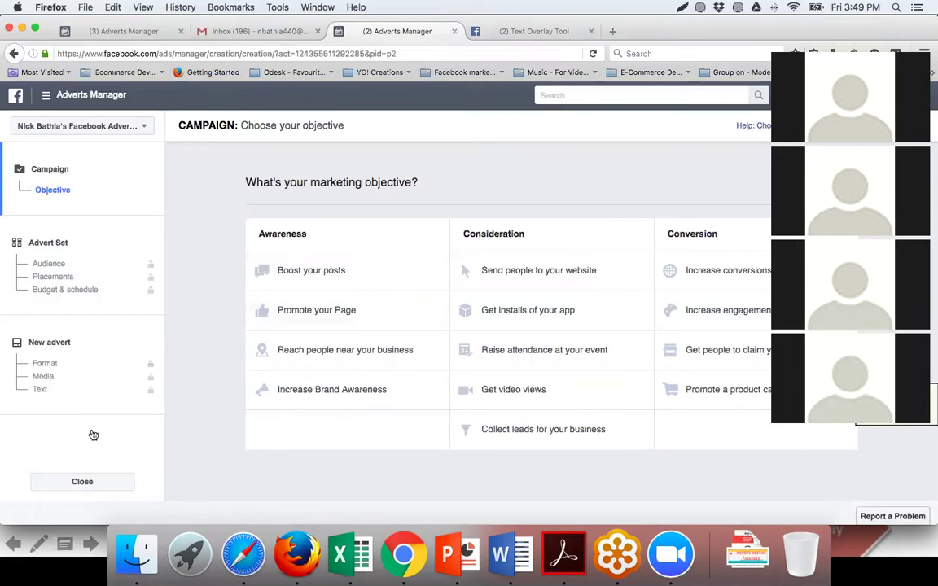
click(144, 128)
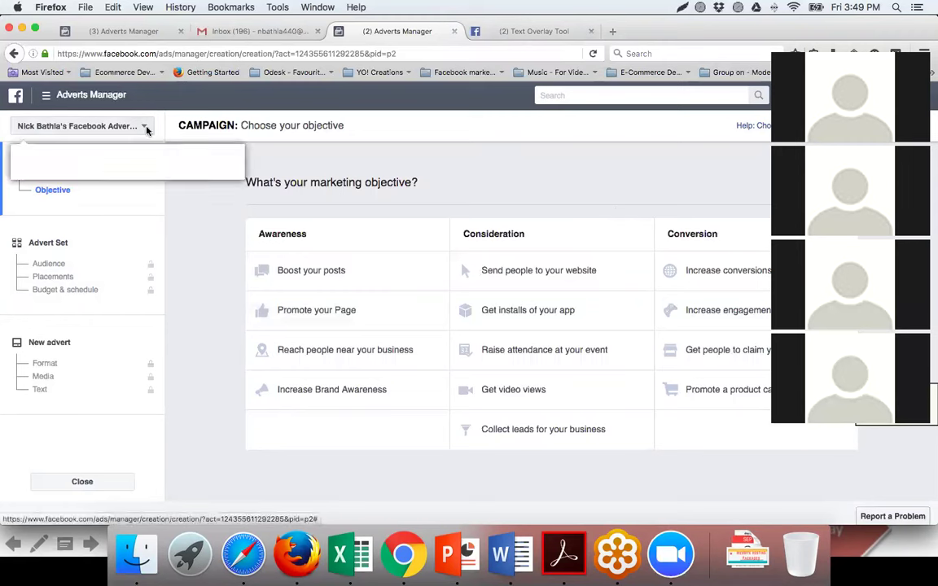
click(199, 387)
click(97, 486)
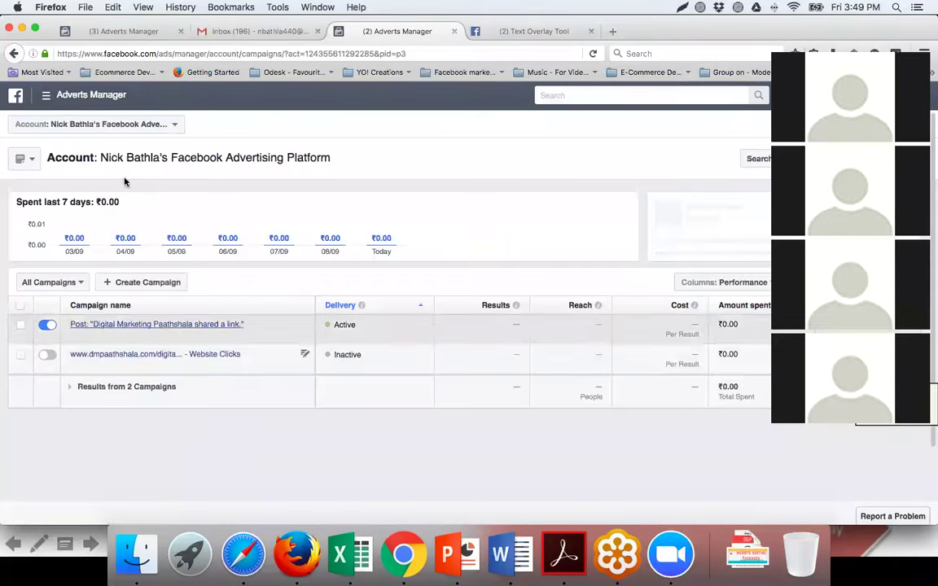
- Check the available advert accounts and the Search By options of the campaign overview
click(174, 128)
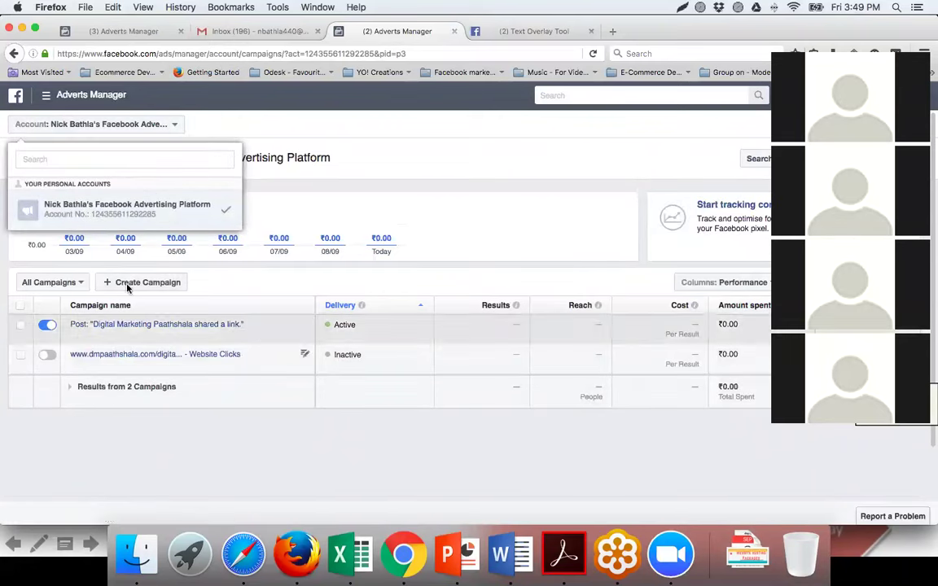
click(341, 144)
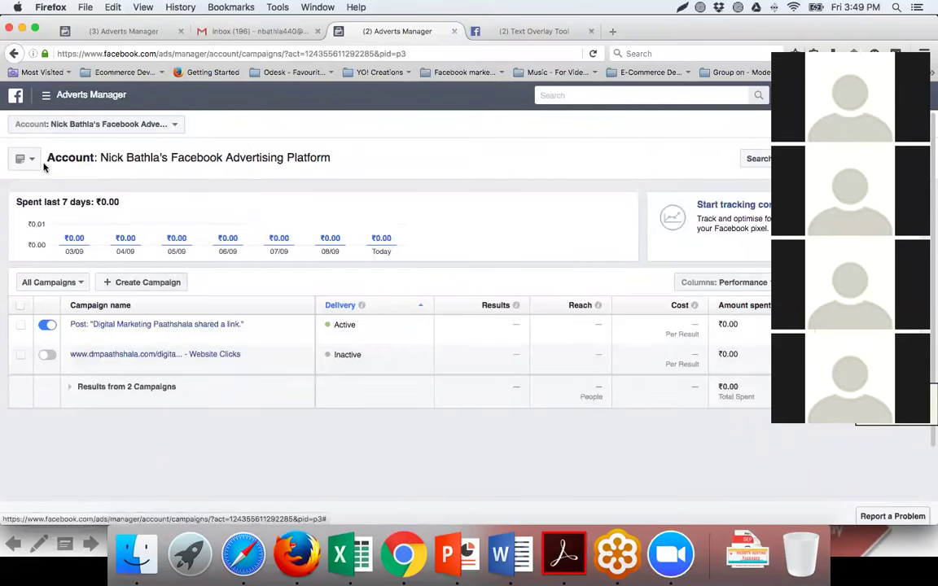
click(794, 51)
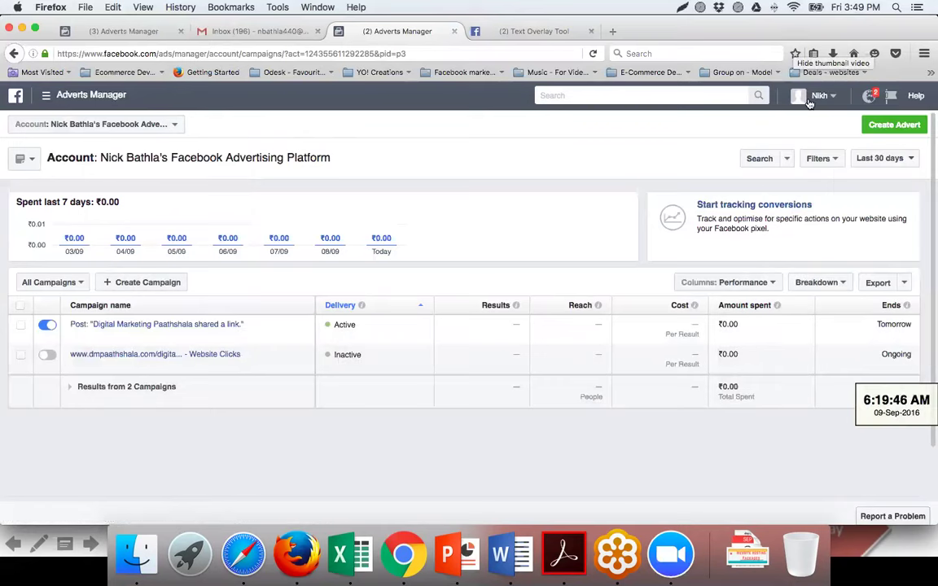
click(787, 159)
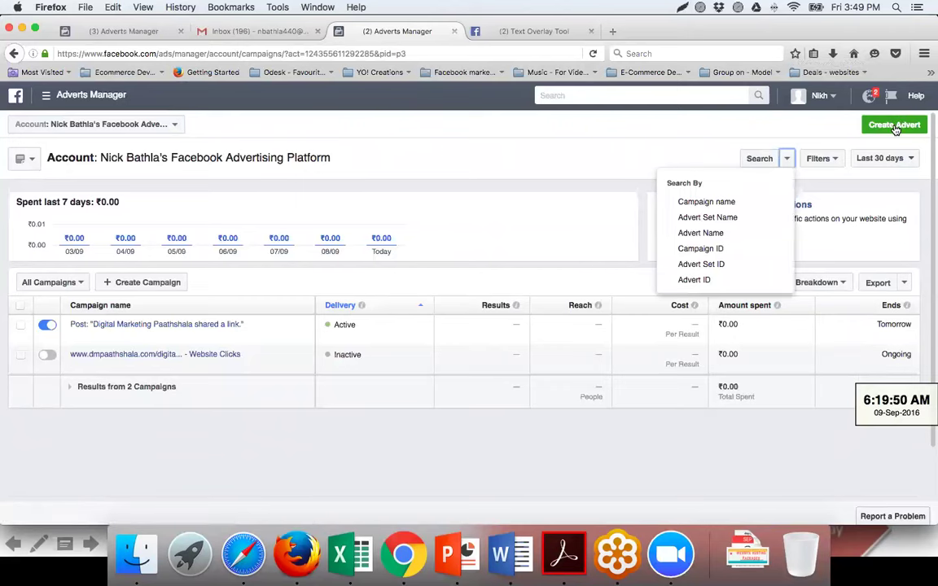
- Create a new advert with the objective Increase conversions on your website and continue with the campaign name Website Conversions
click(895, 126)
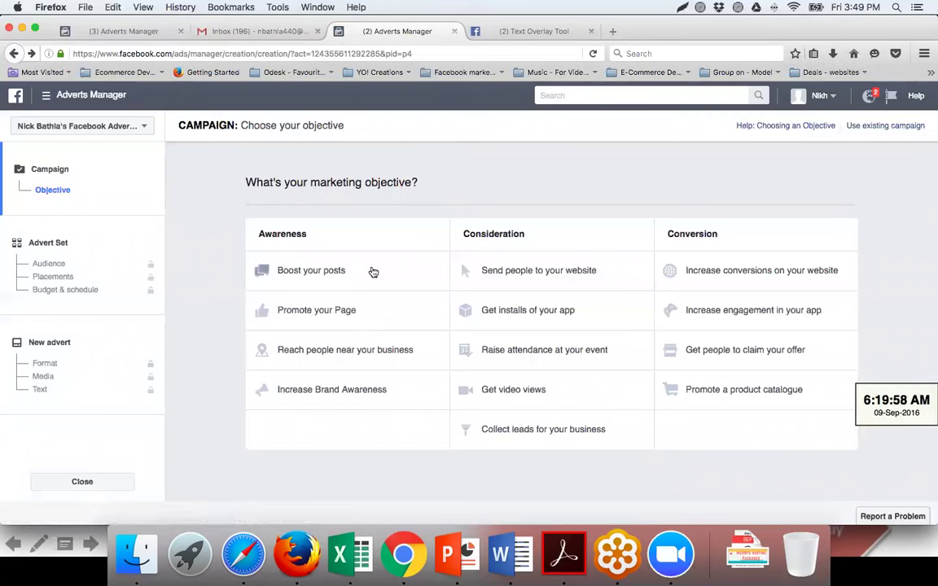
click(728, 276)
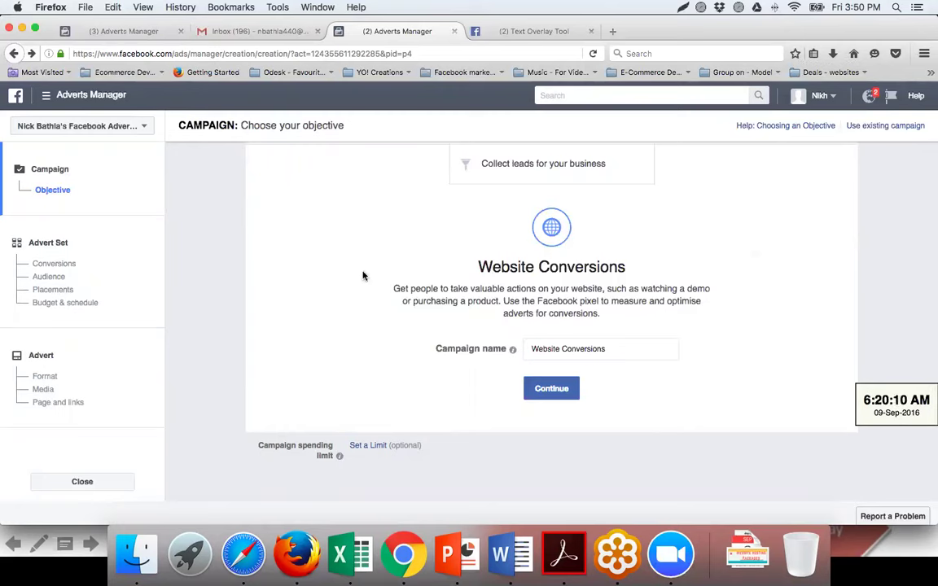
scroll(363, 276, up, 5)
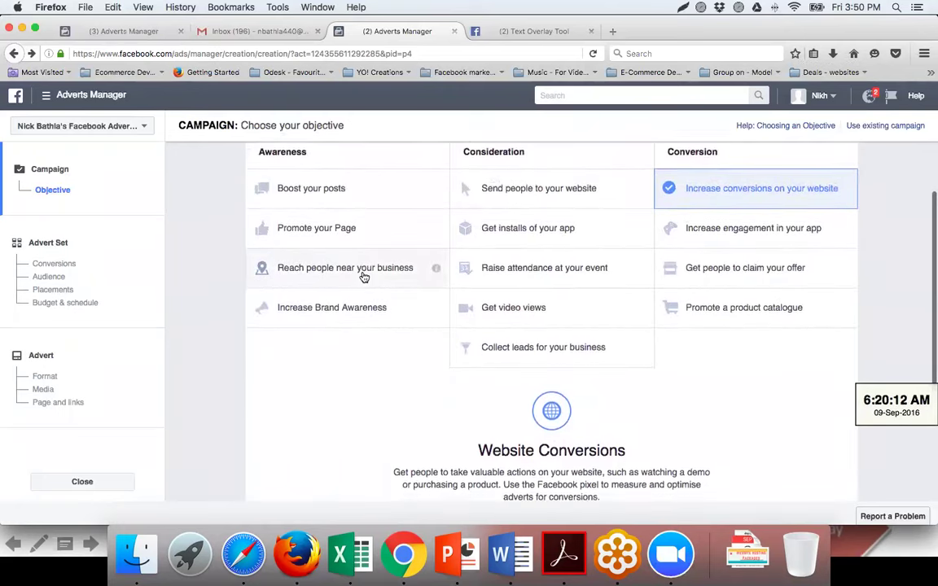
scroll(363, 276, down, 5)
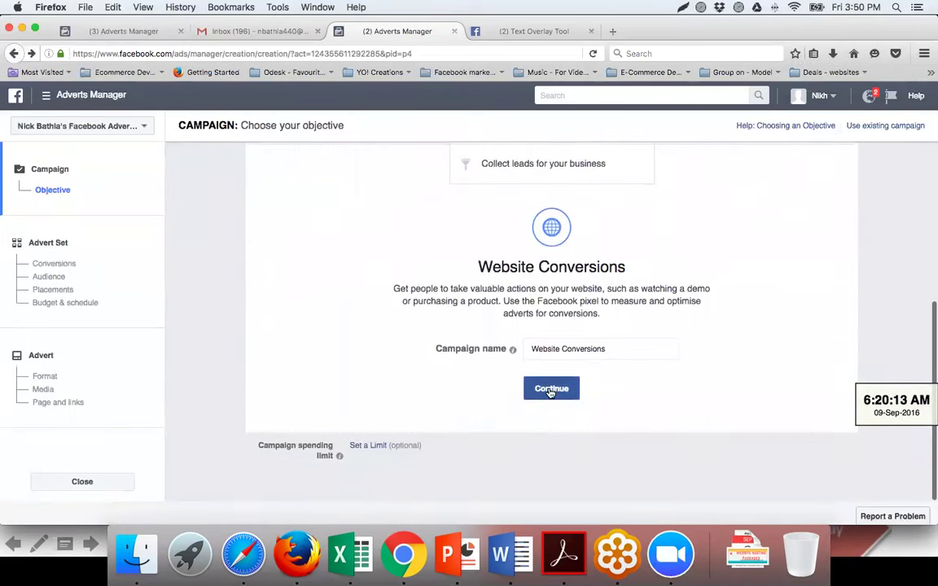
click(551, 390)
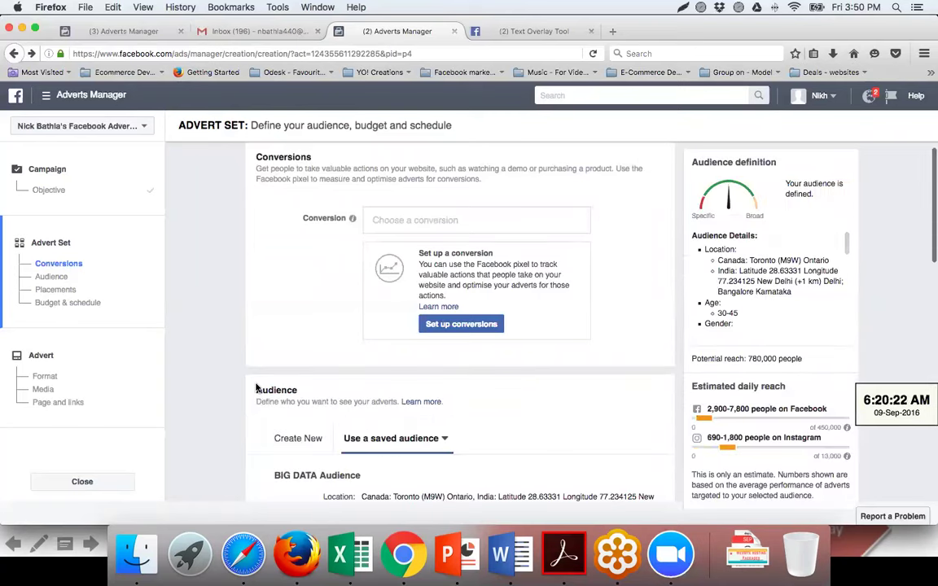
- Switch the advert set from the saved BIG DATA Audience to creating a new audience
scroll(226, 377, down, 5)
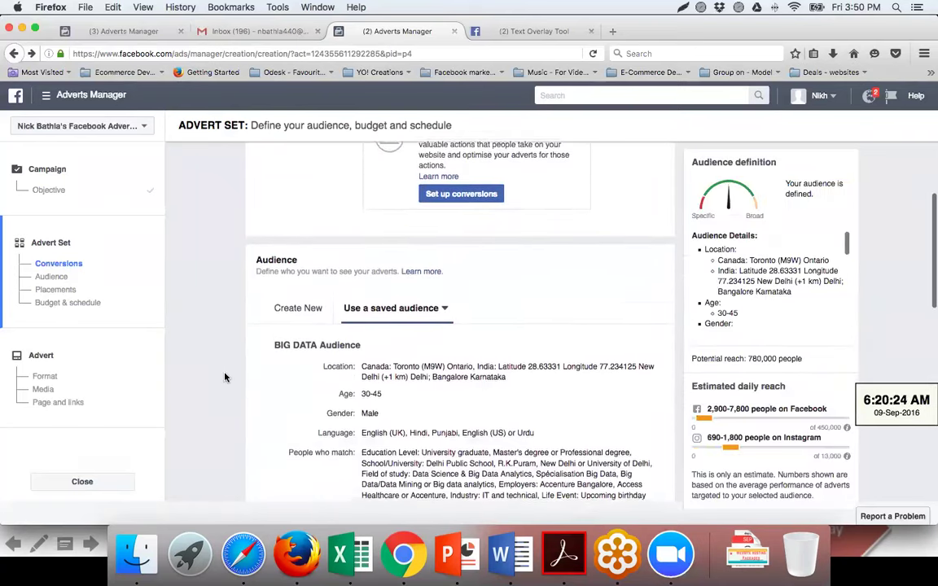
scroll(225, 377, down, 2)
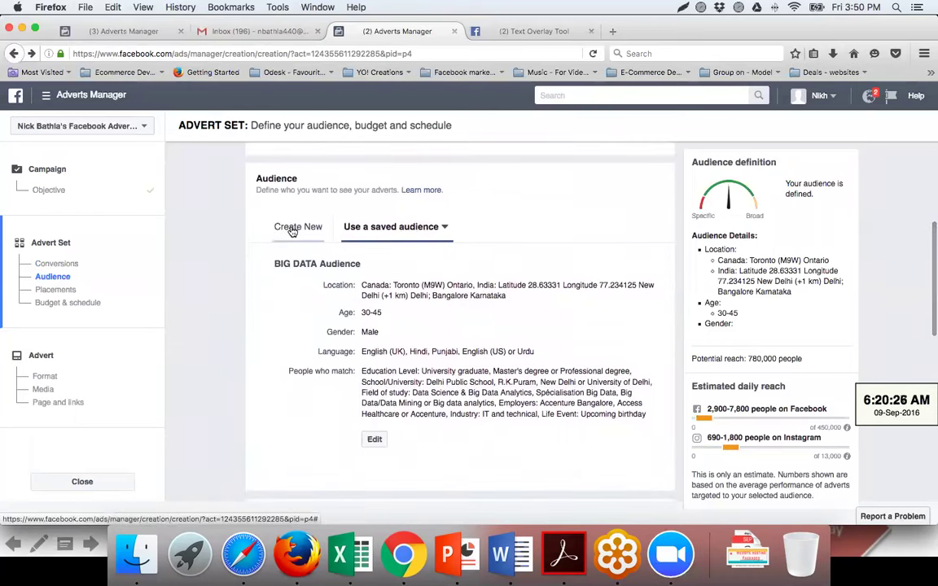
click(295, 227)
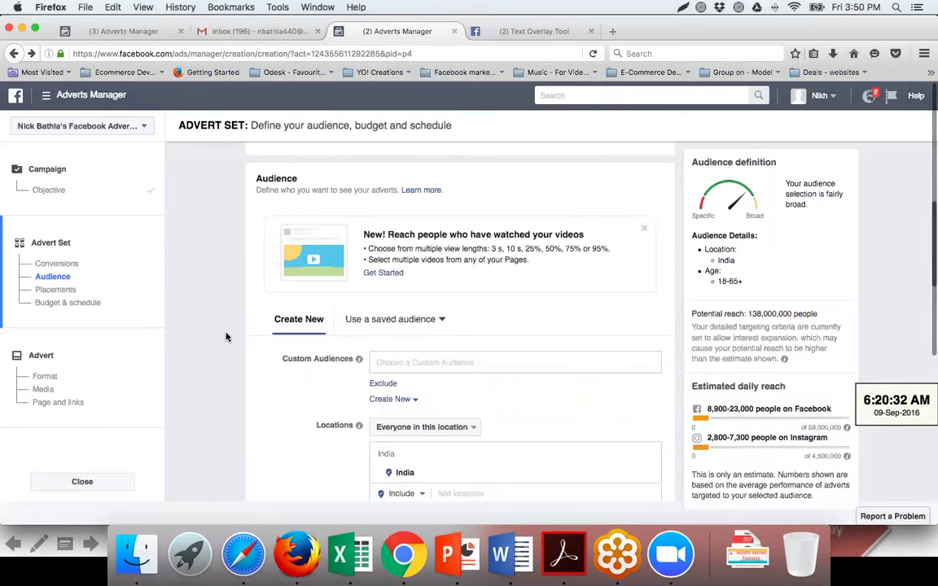
- Try Remarketing list 2 as a custom audience, check the Lookalike Audience choices, and remove the list from the targeting
scroll(227, 337, down, 3)
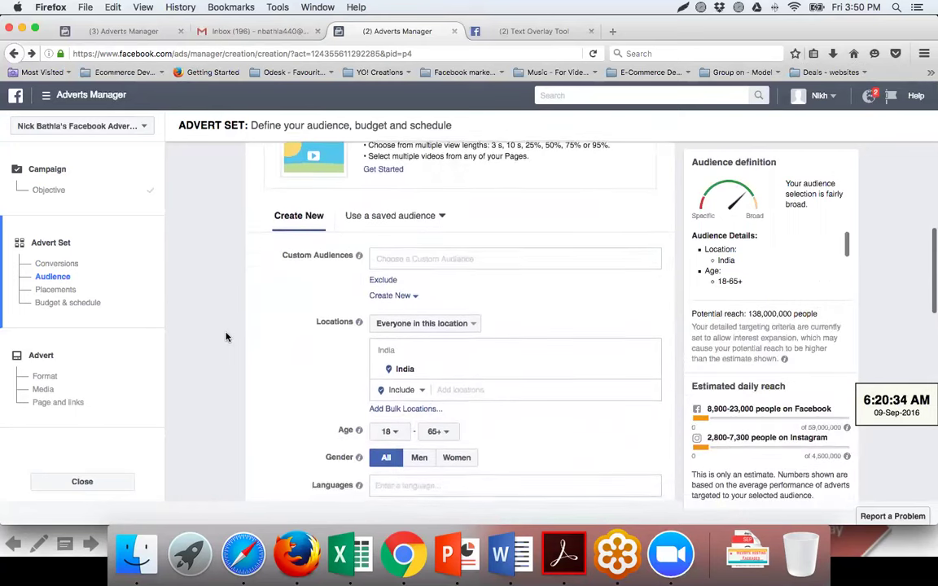
scroll(227, 337, down, 1)
click(408, 243)
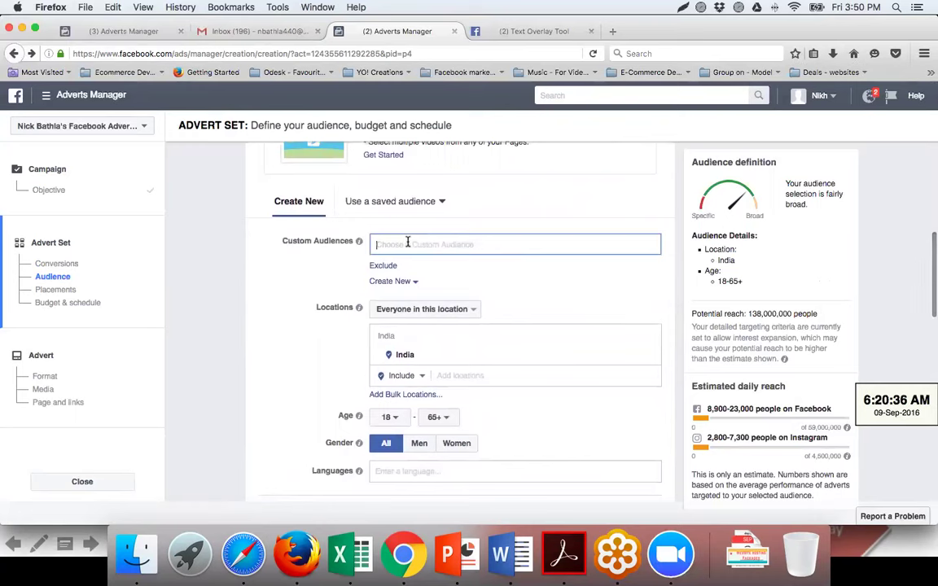
click(416, 290)
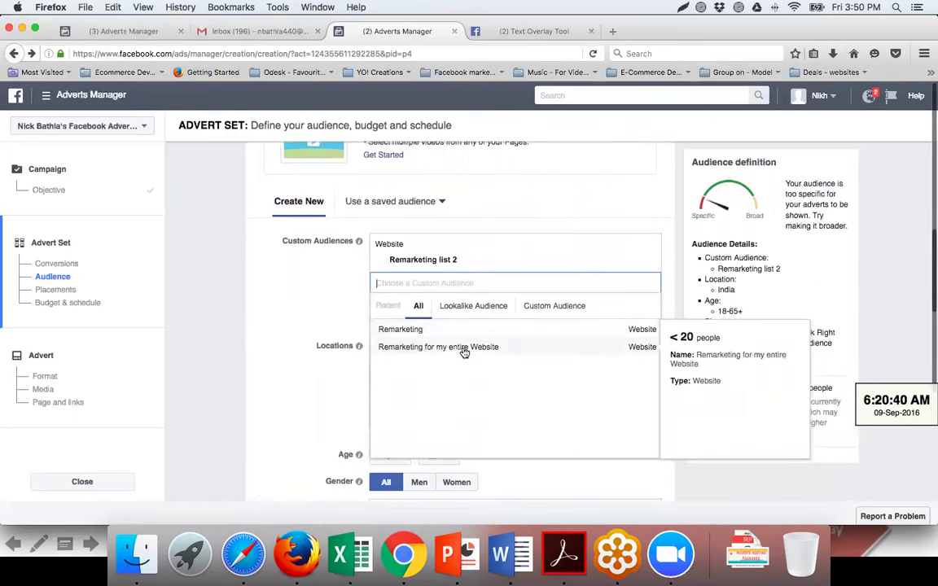
click(492, 307)
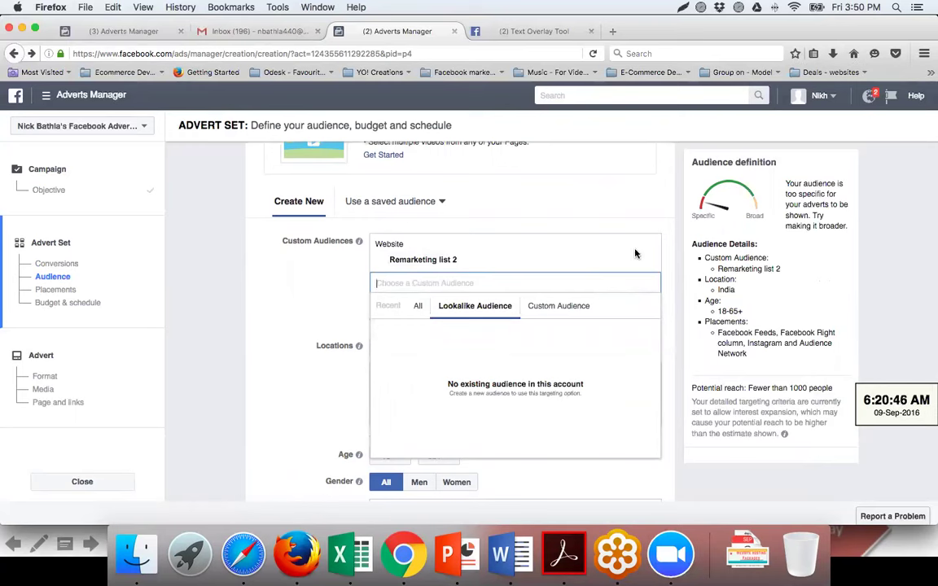
click(653, 262)
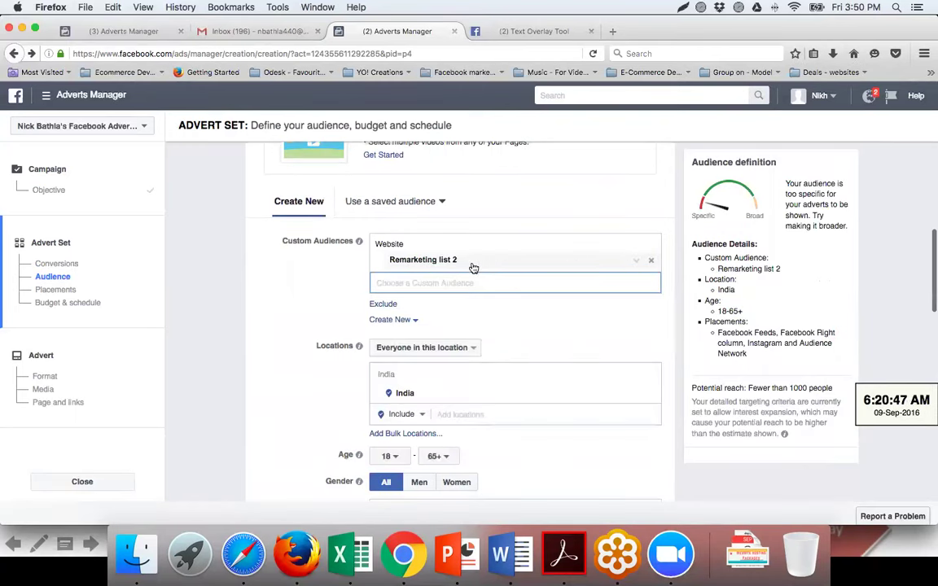
click(651, 260)
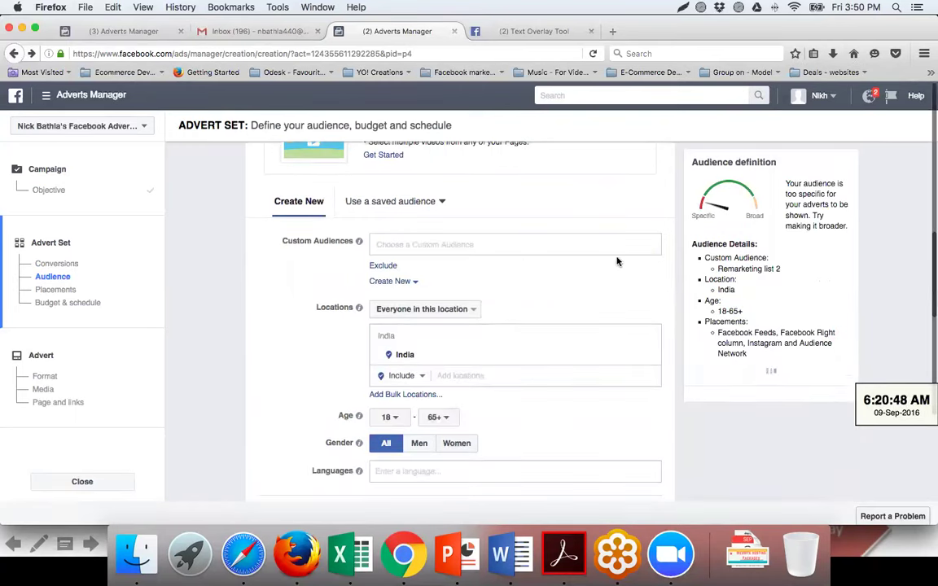
- Look through the lookalike and full lists of existing custom audiences without choosing one, and return to the audience heading
click(537, 242)
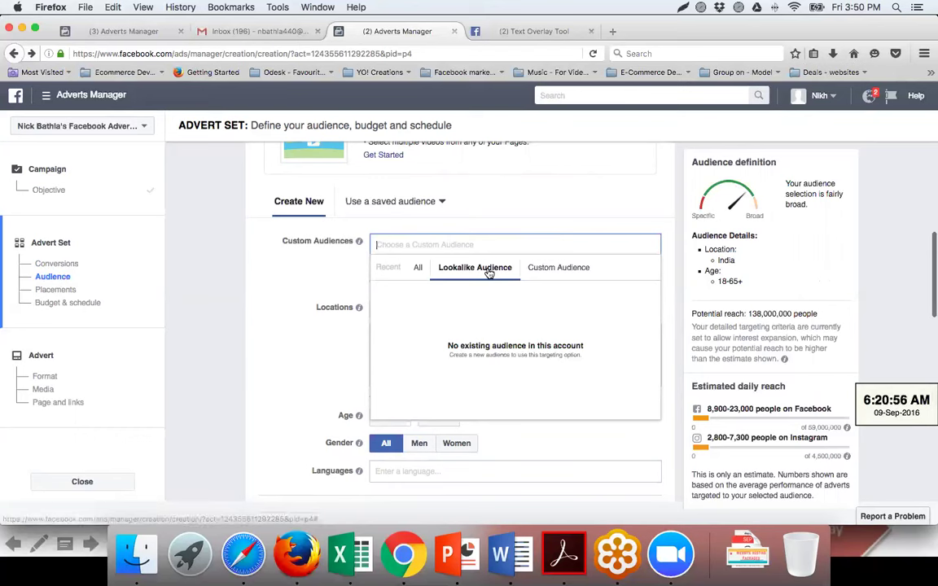
click(418, 268)
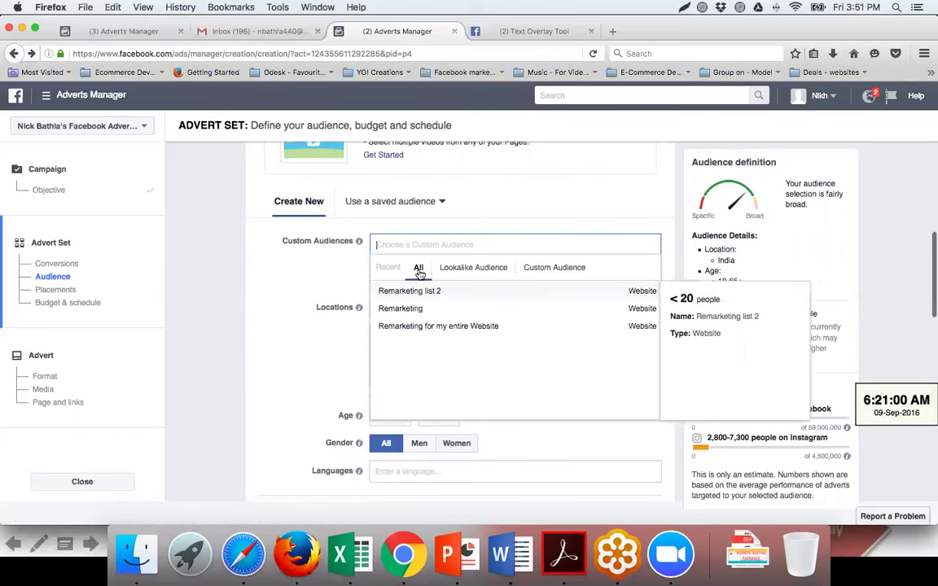
click(314, 280)
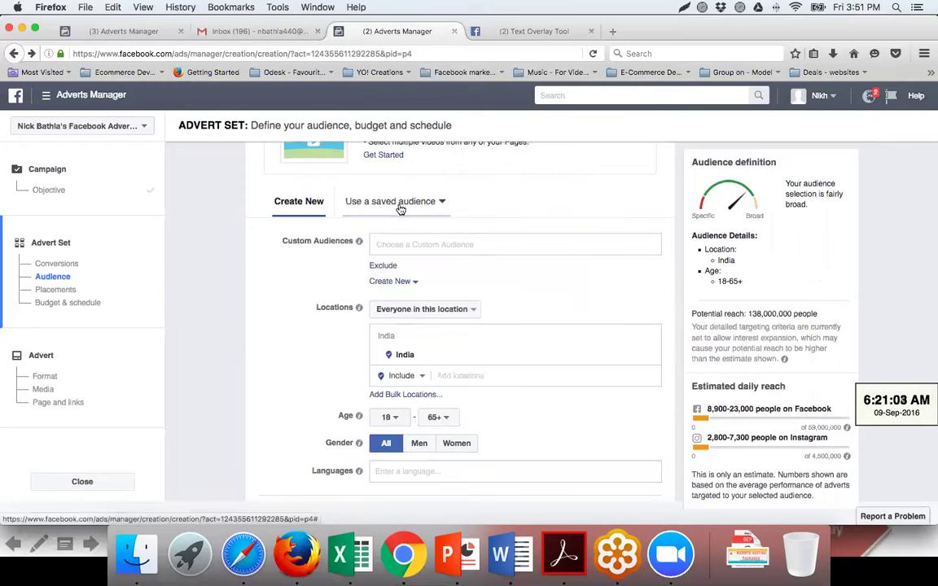
scroll(322, 288, up, 3)
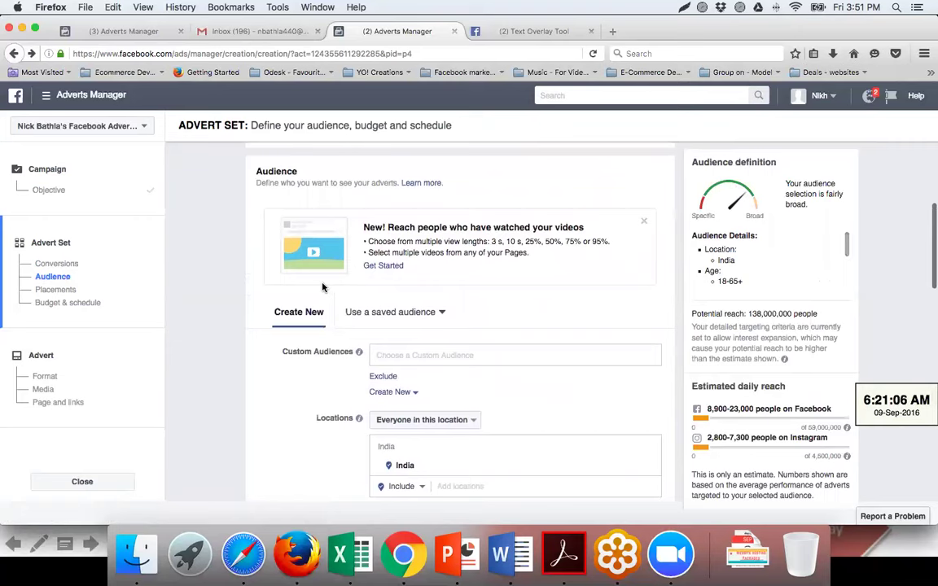